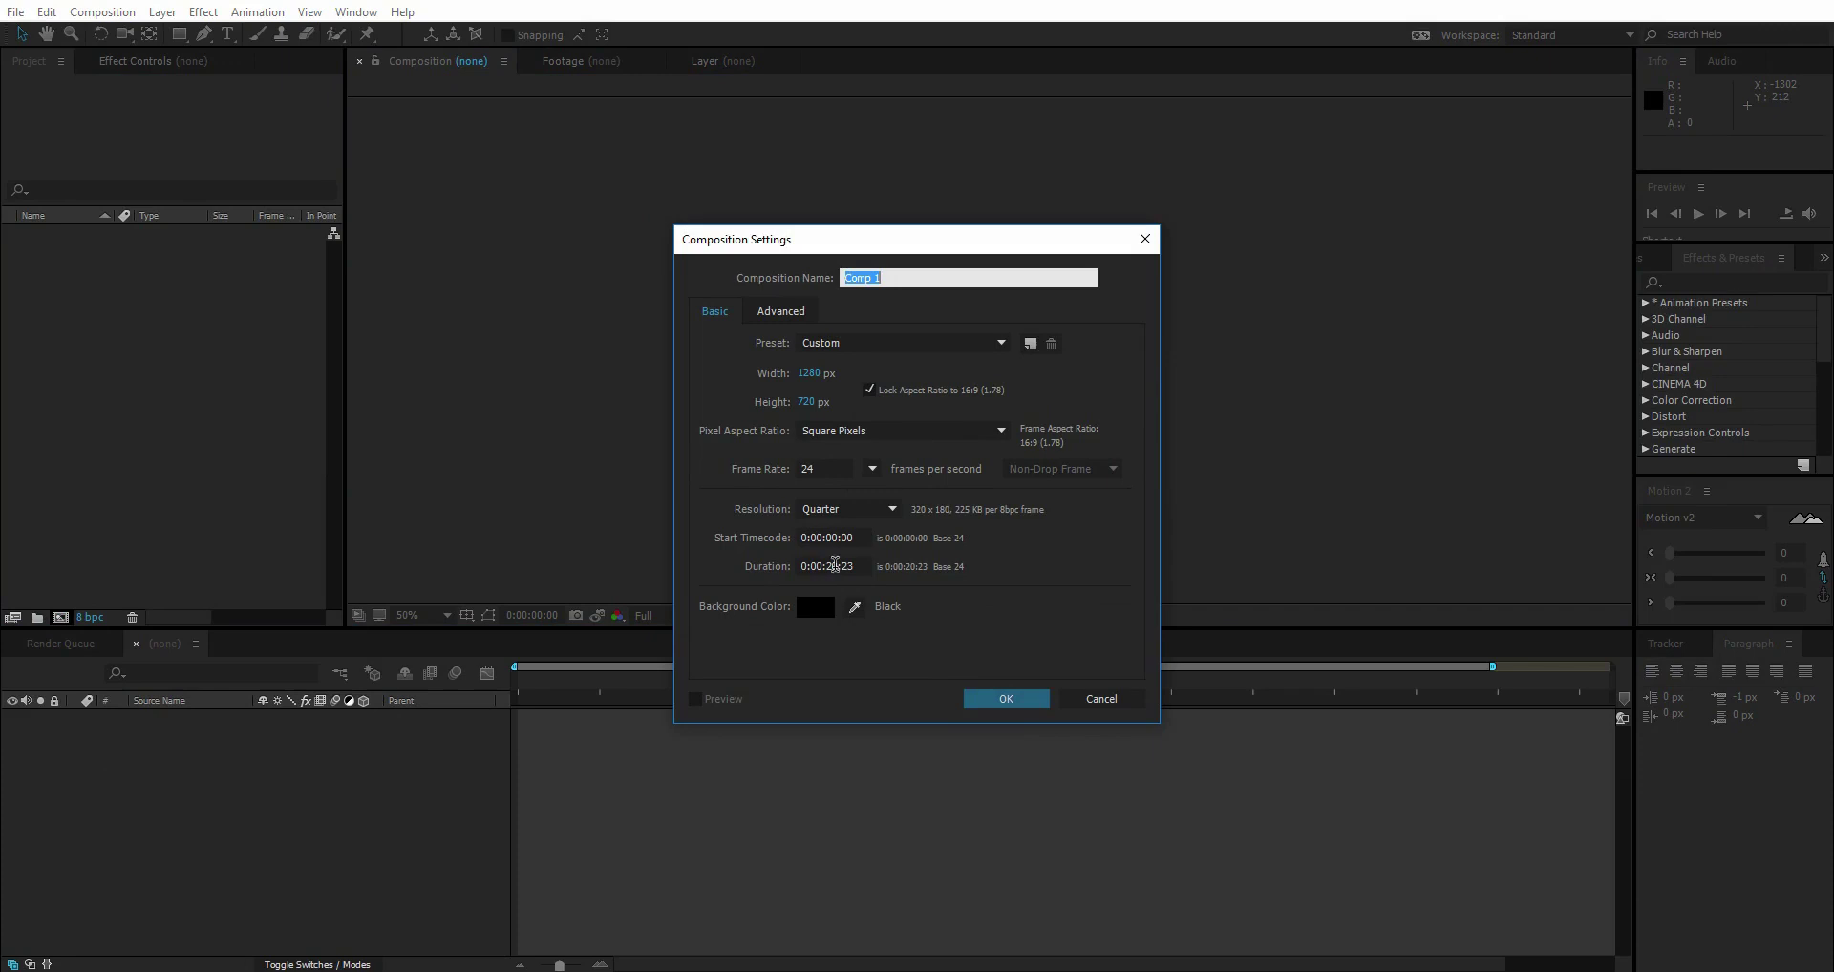
Set the composition duration to 10 seconds
{"action": "left_click", "coordinate": [835, 565]}
{"action": "type", "text": "1000"}
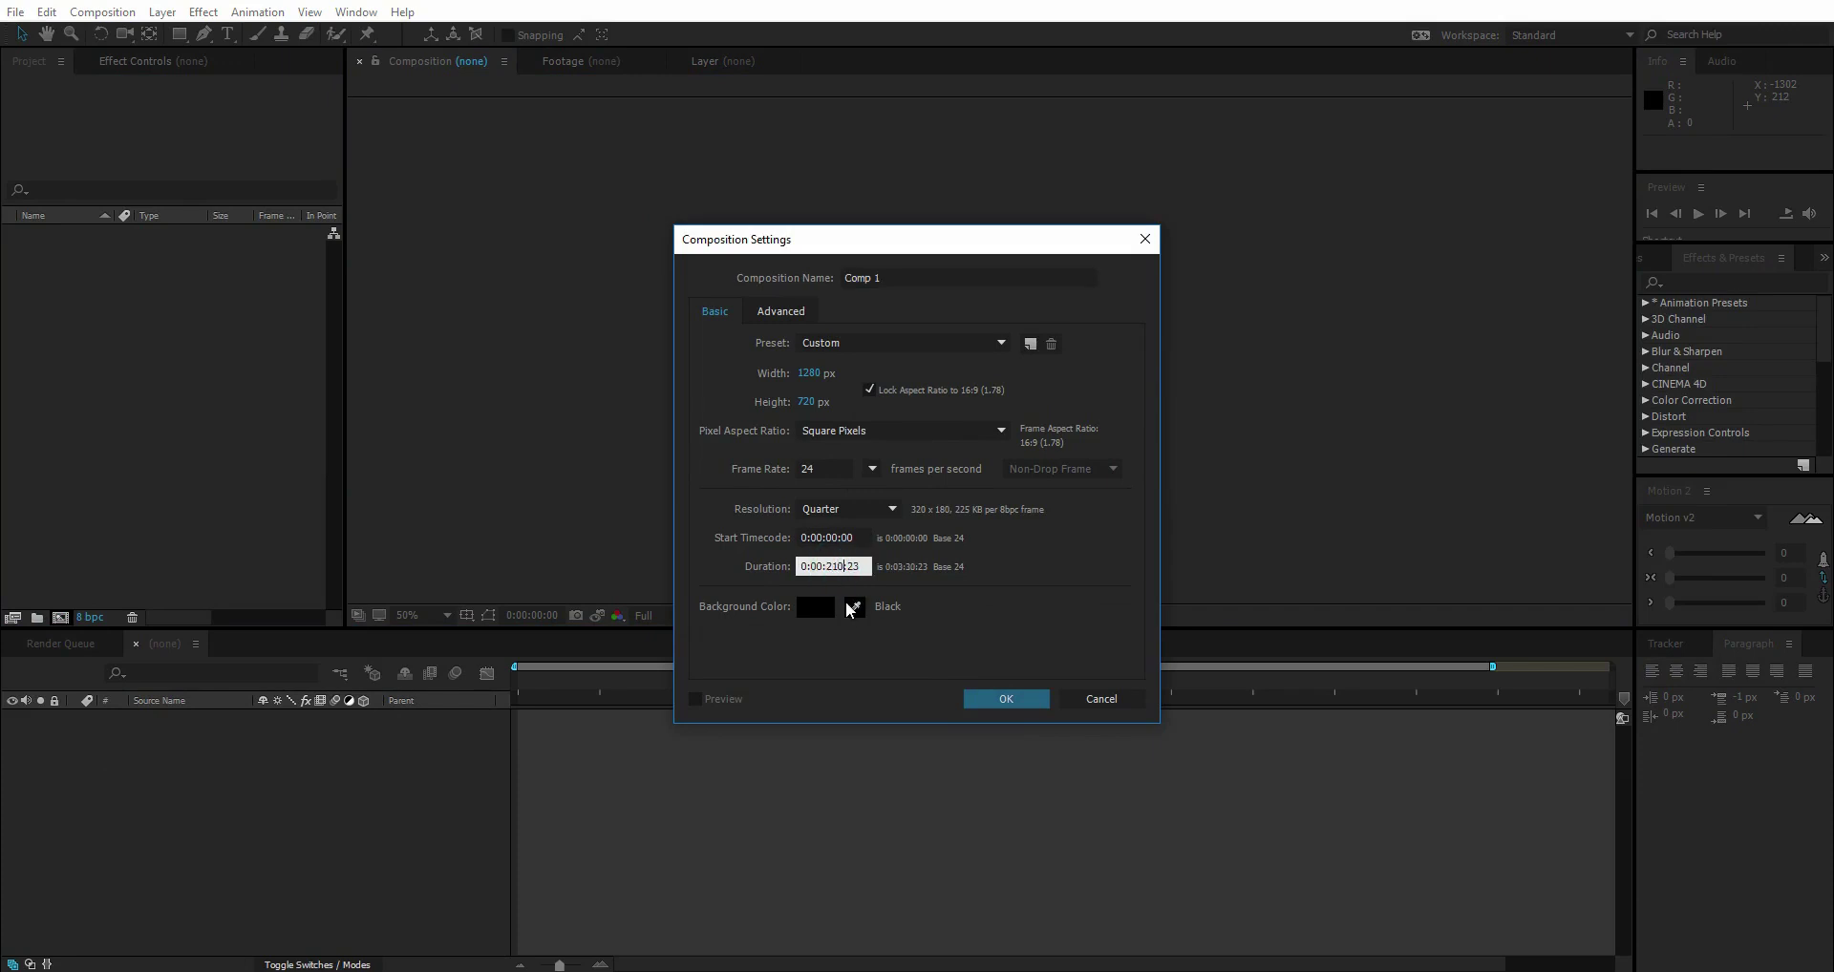
{"action": "key", "text": "Return"}
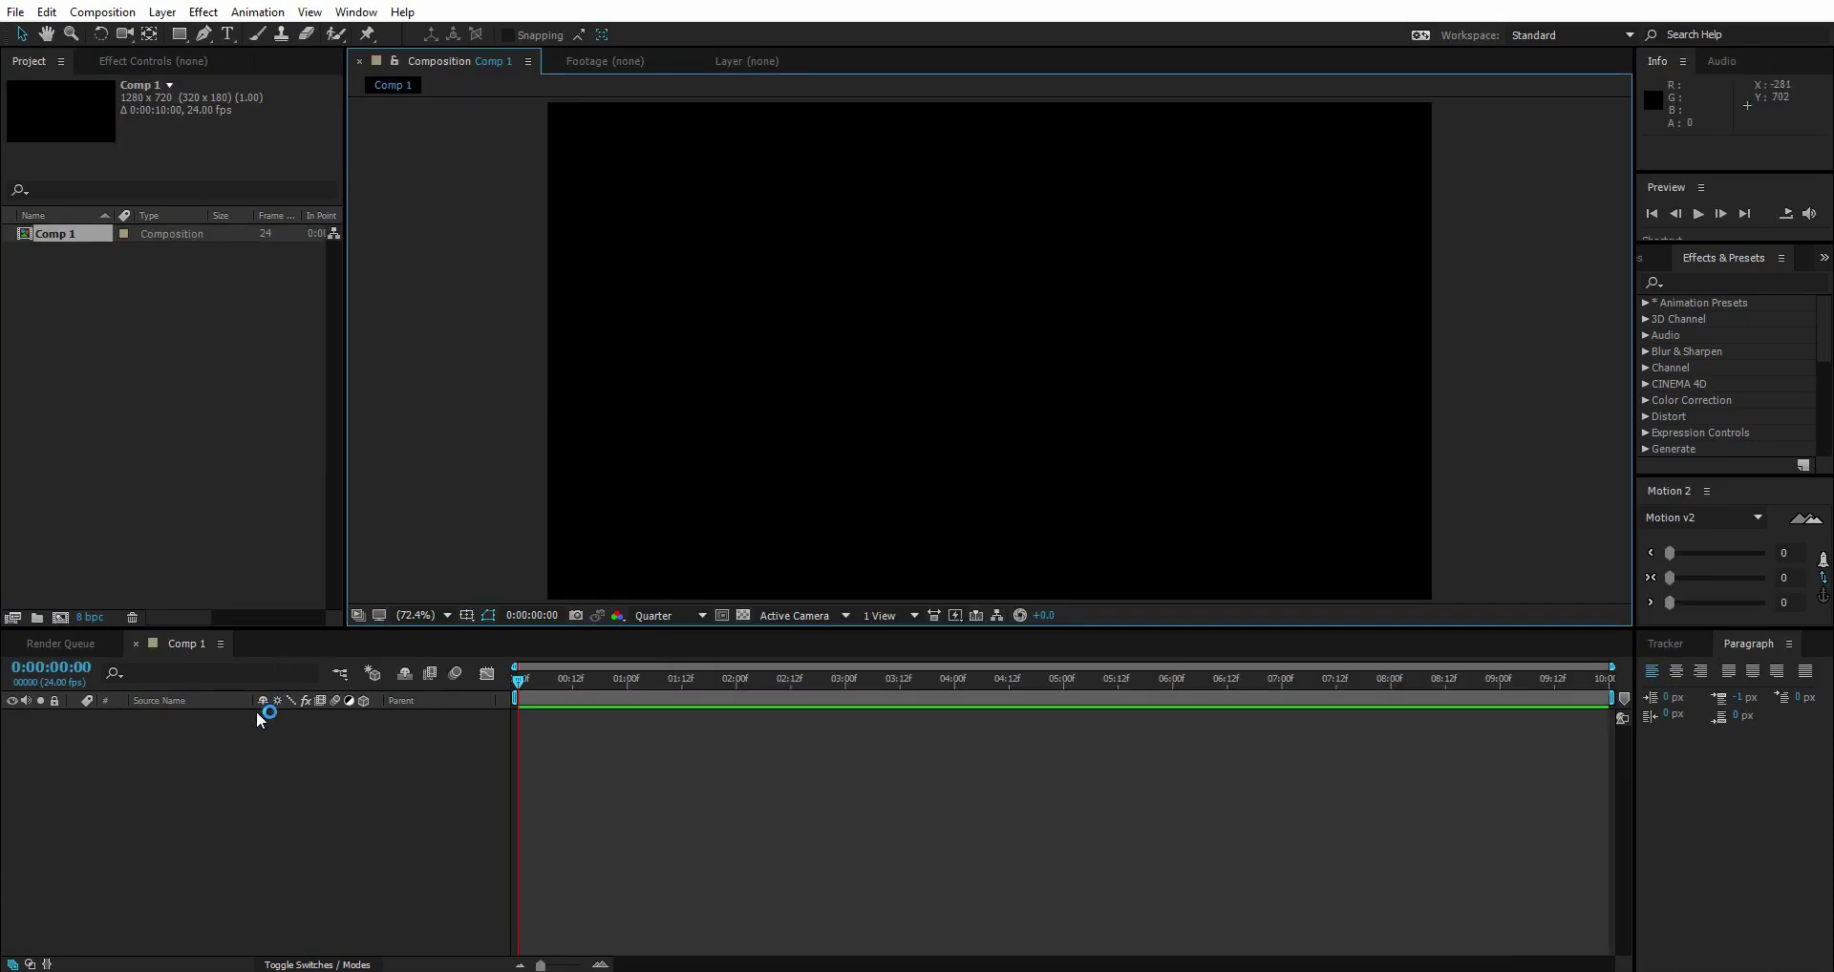
Add a yellow solid as the background layer and lock it
{"action": "right_click", "coordinate": [230, 753]}
{"action": "mouse_move", "coordinate": [344, 766]}
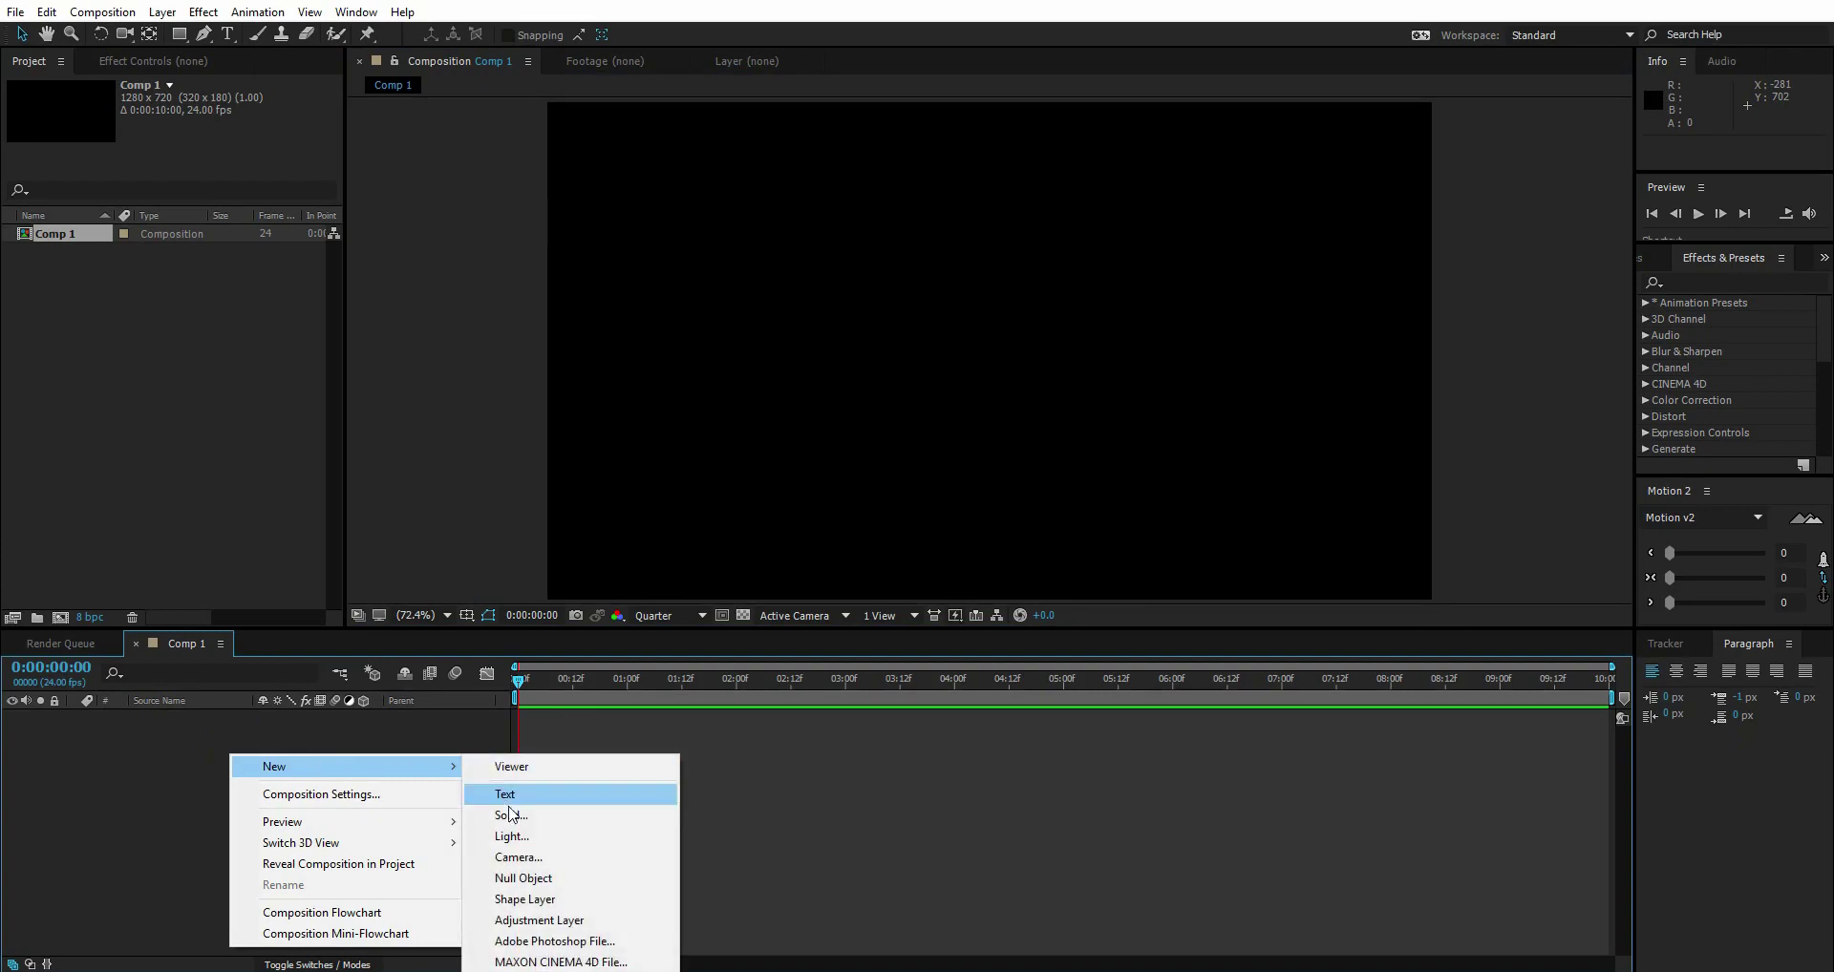
{"action": "left_click", "coordinate": [511, 815]}
{"action": "key", "text": "Return"}
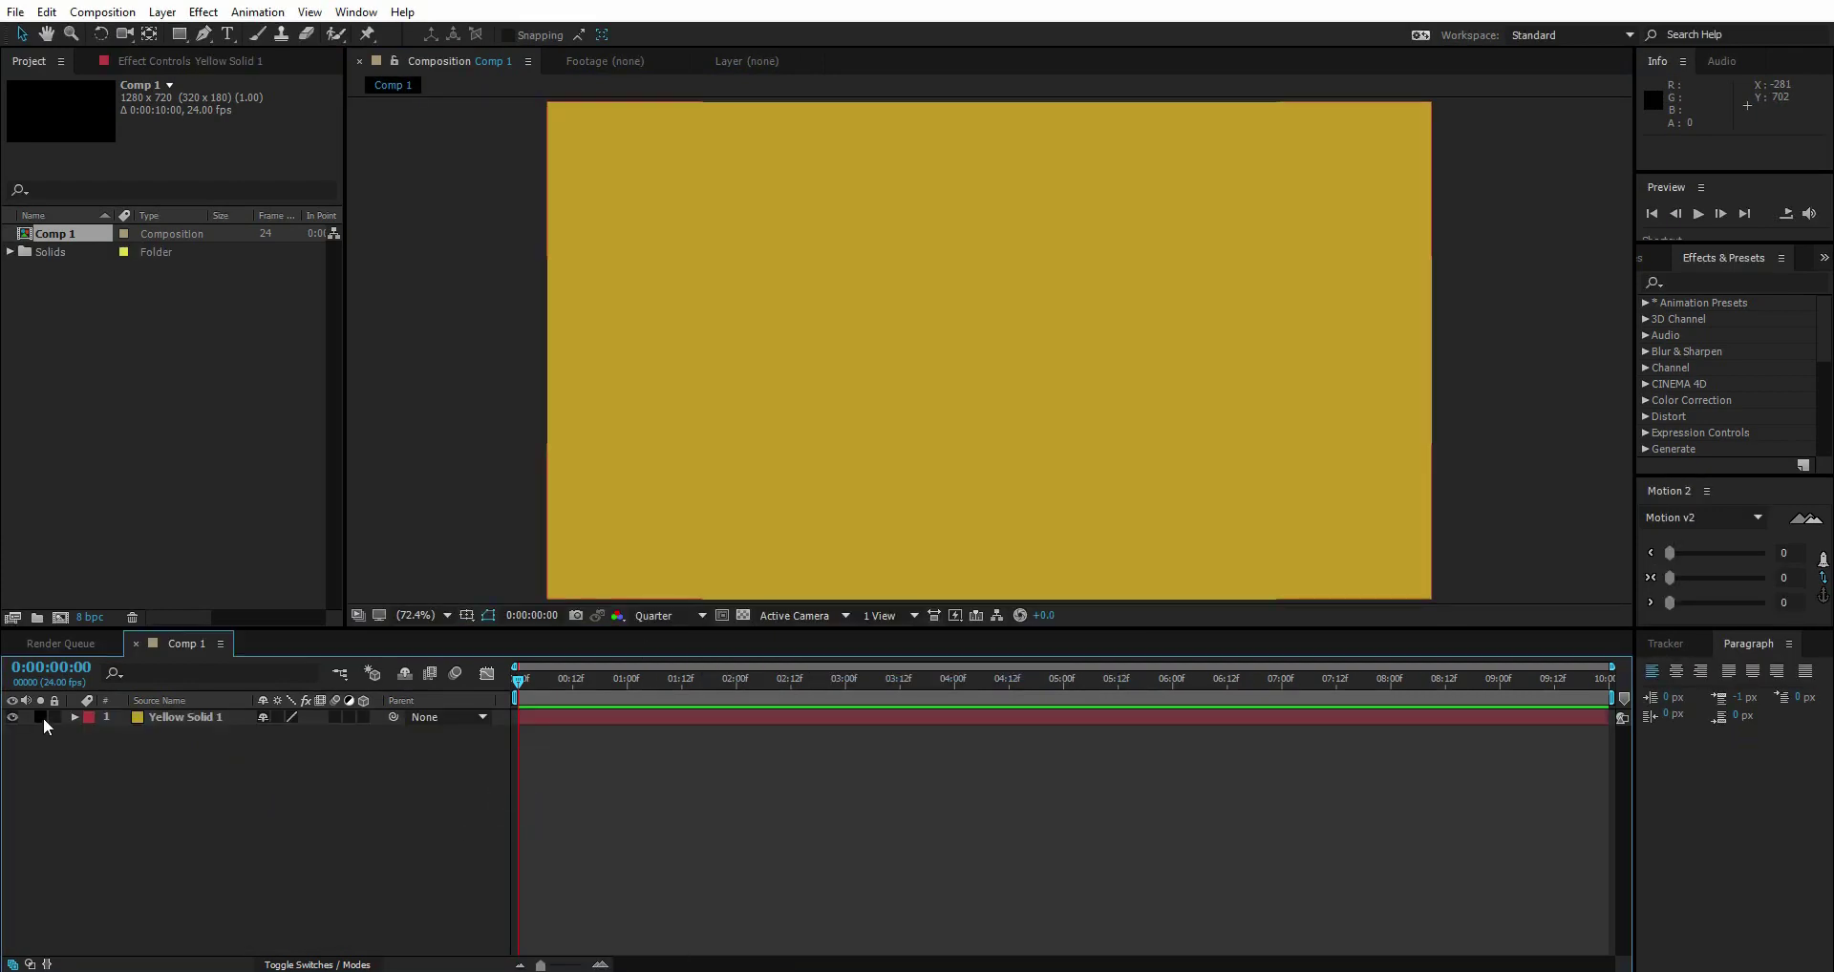
{"action": "left_click", "coordinate": [55, 716]}
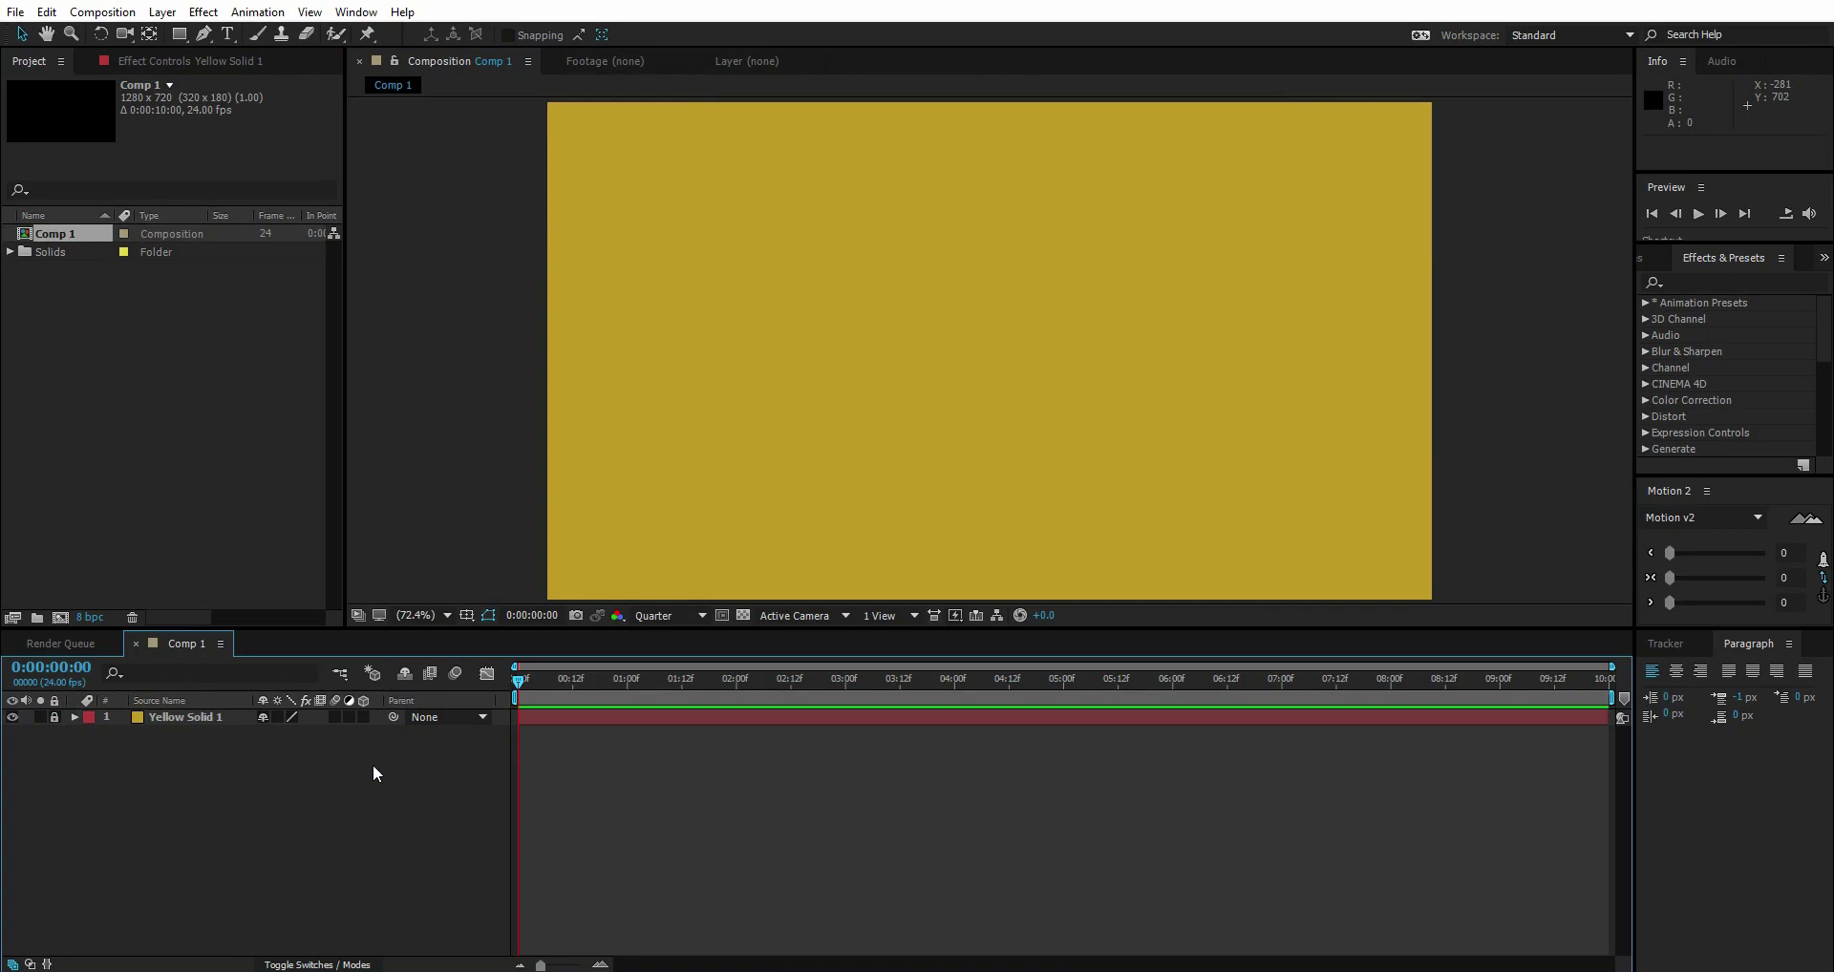
Add a new white (FFFFFF) solid layer
{"action": "right_click", "coordinate": [339, 765]}
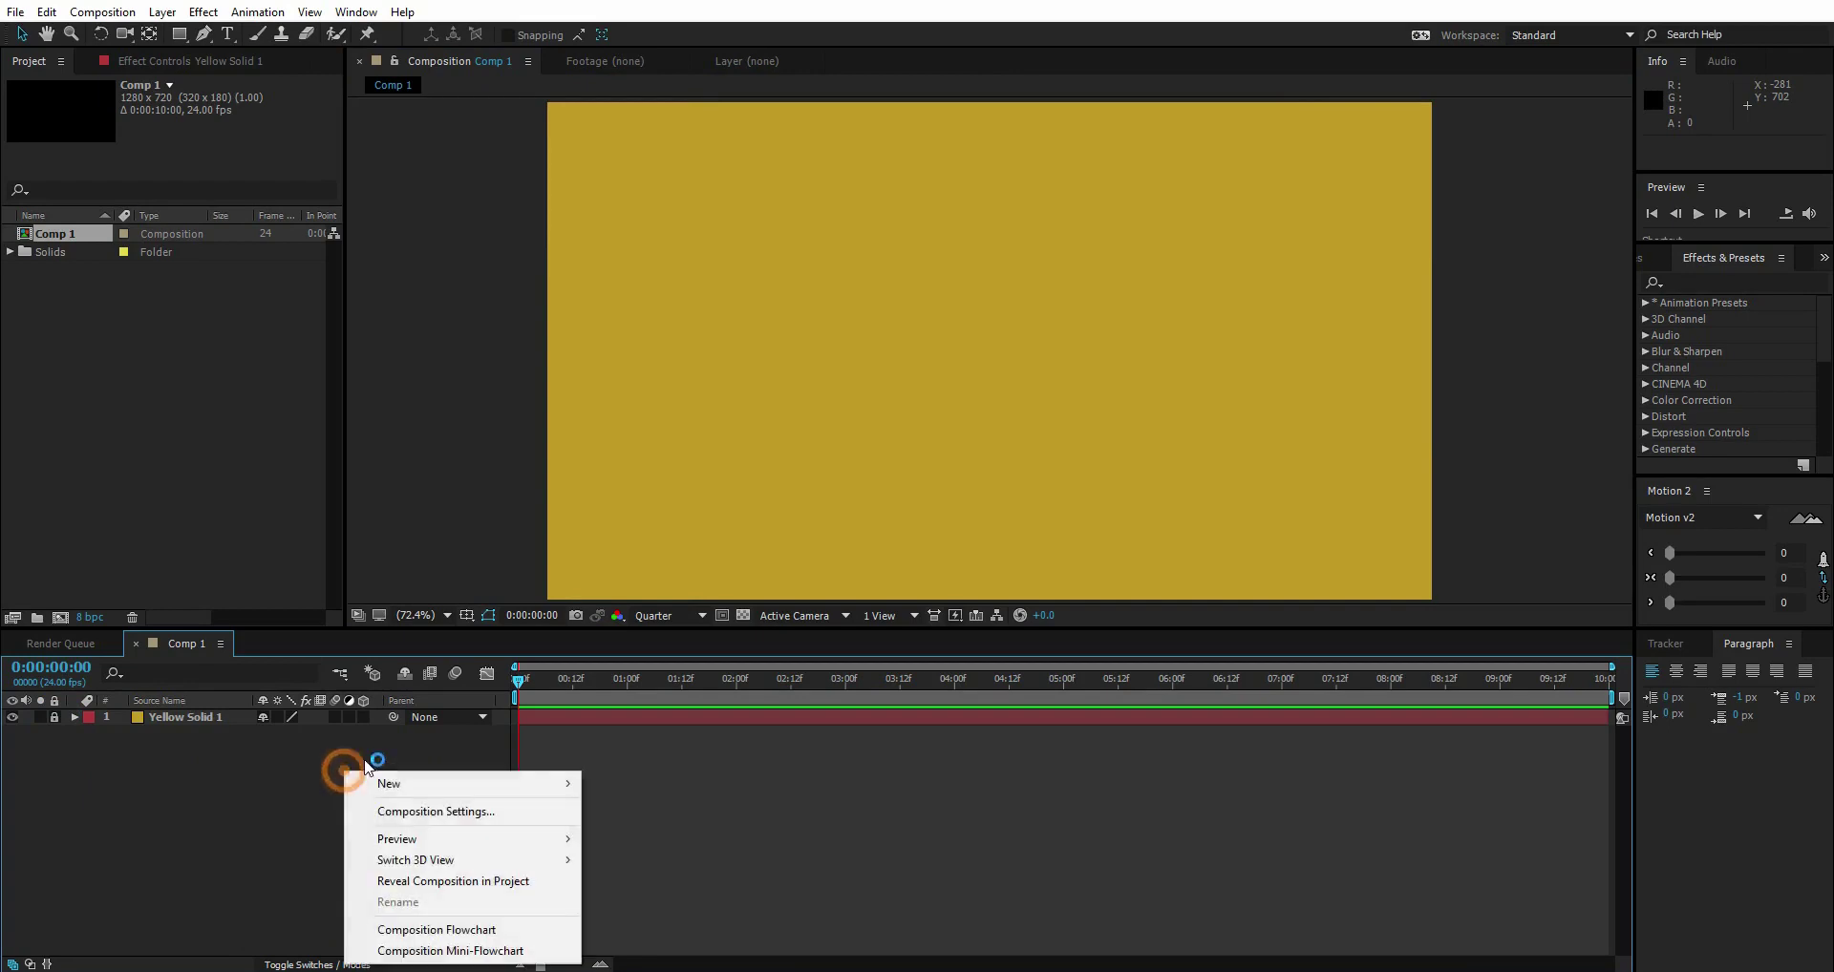
{"action": "right_click", "coordinate": [277, 762]}
{"action": "left_click", "coordinate": [558, 822]}
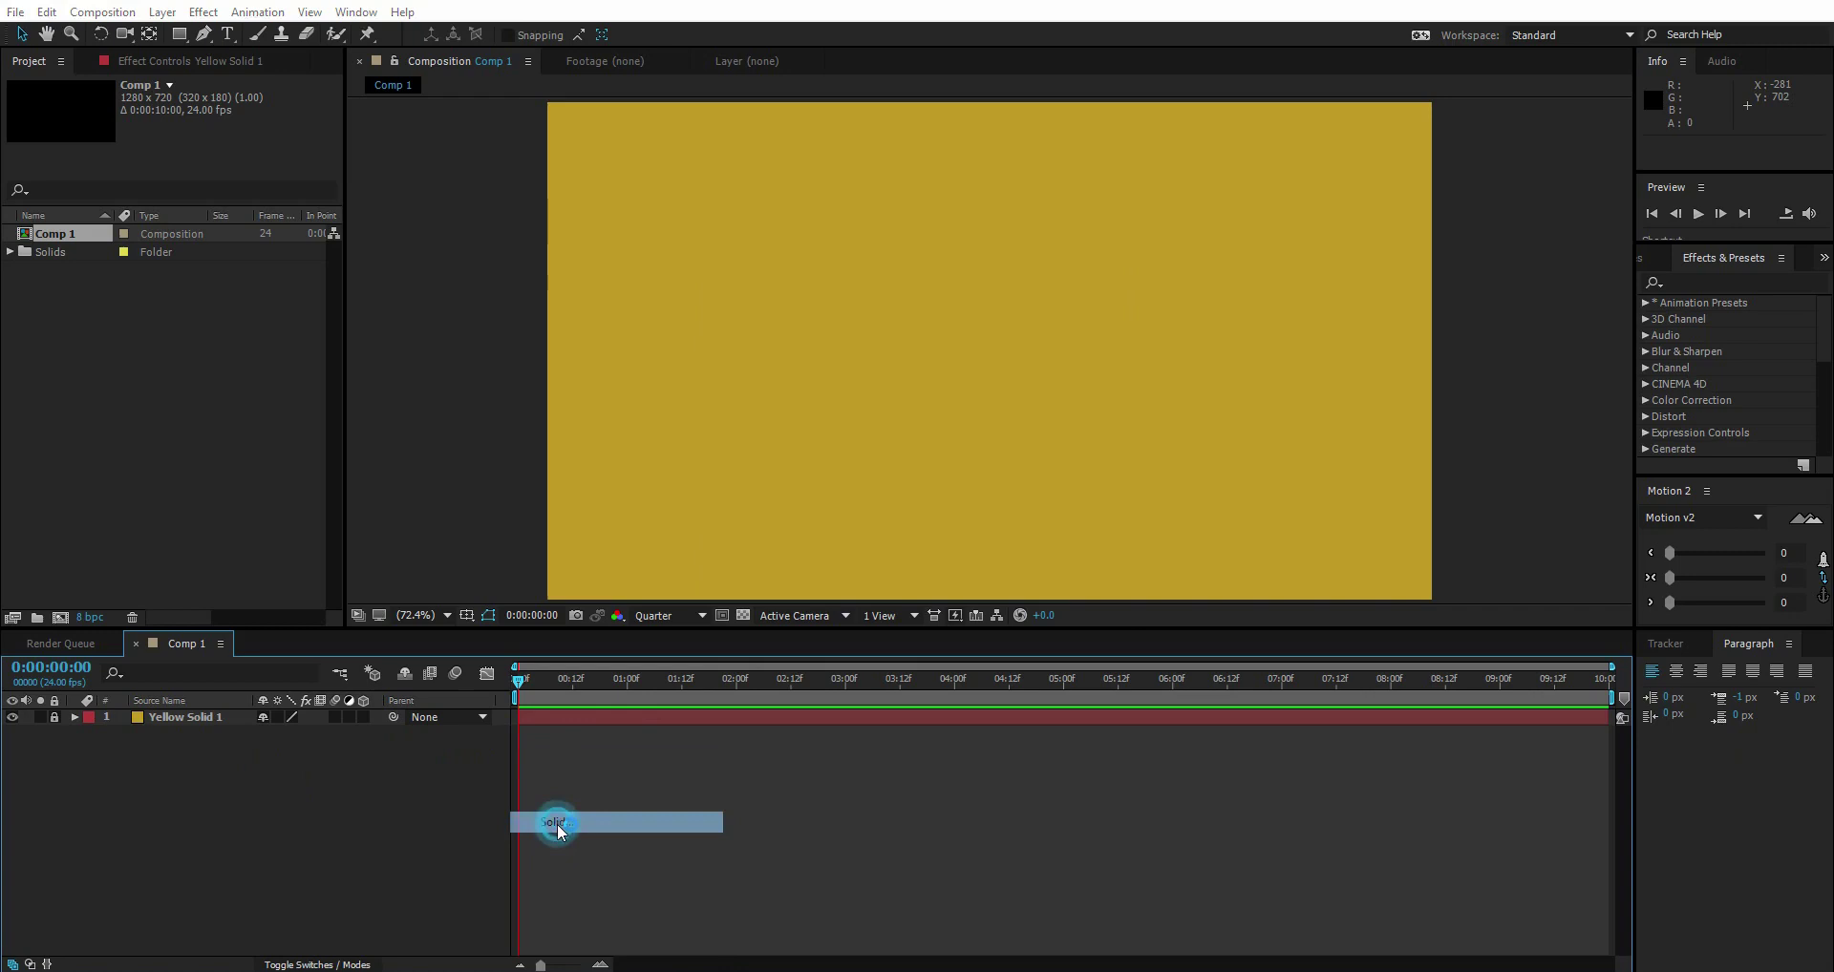
{"action": "left_click", "coordinate": [906, 602]}
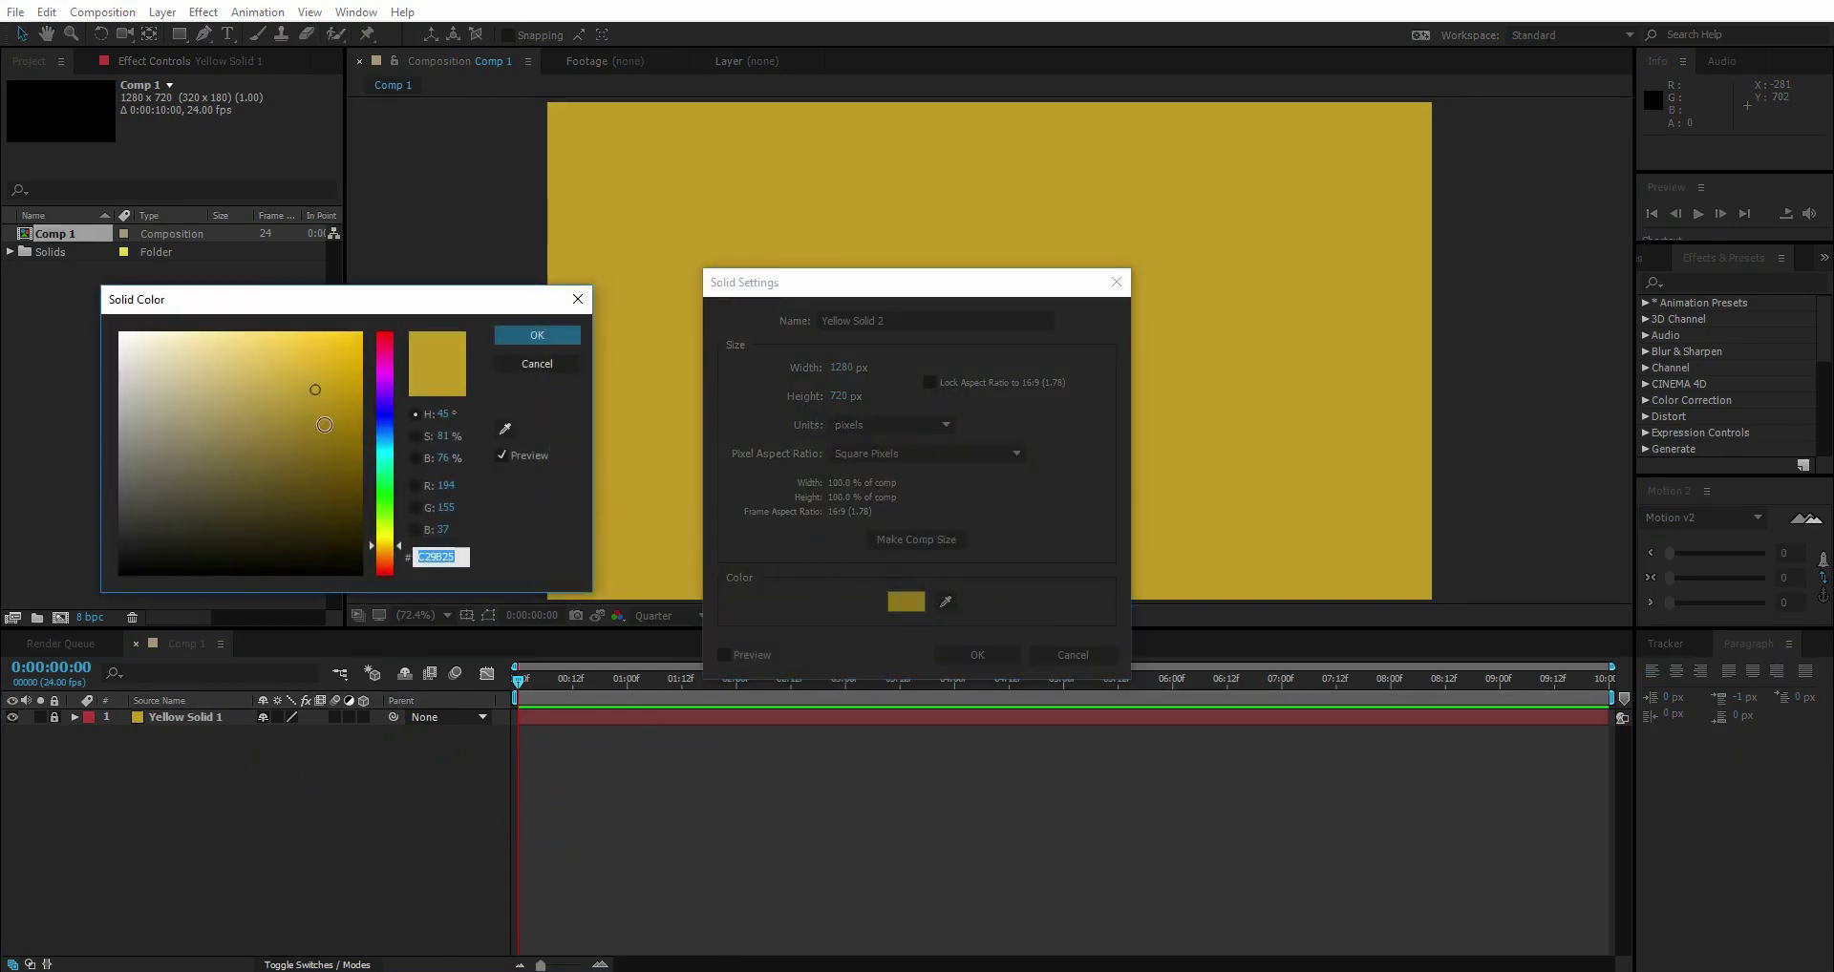
{"action": "type", "text": "FFFFFF"}
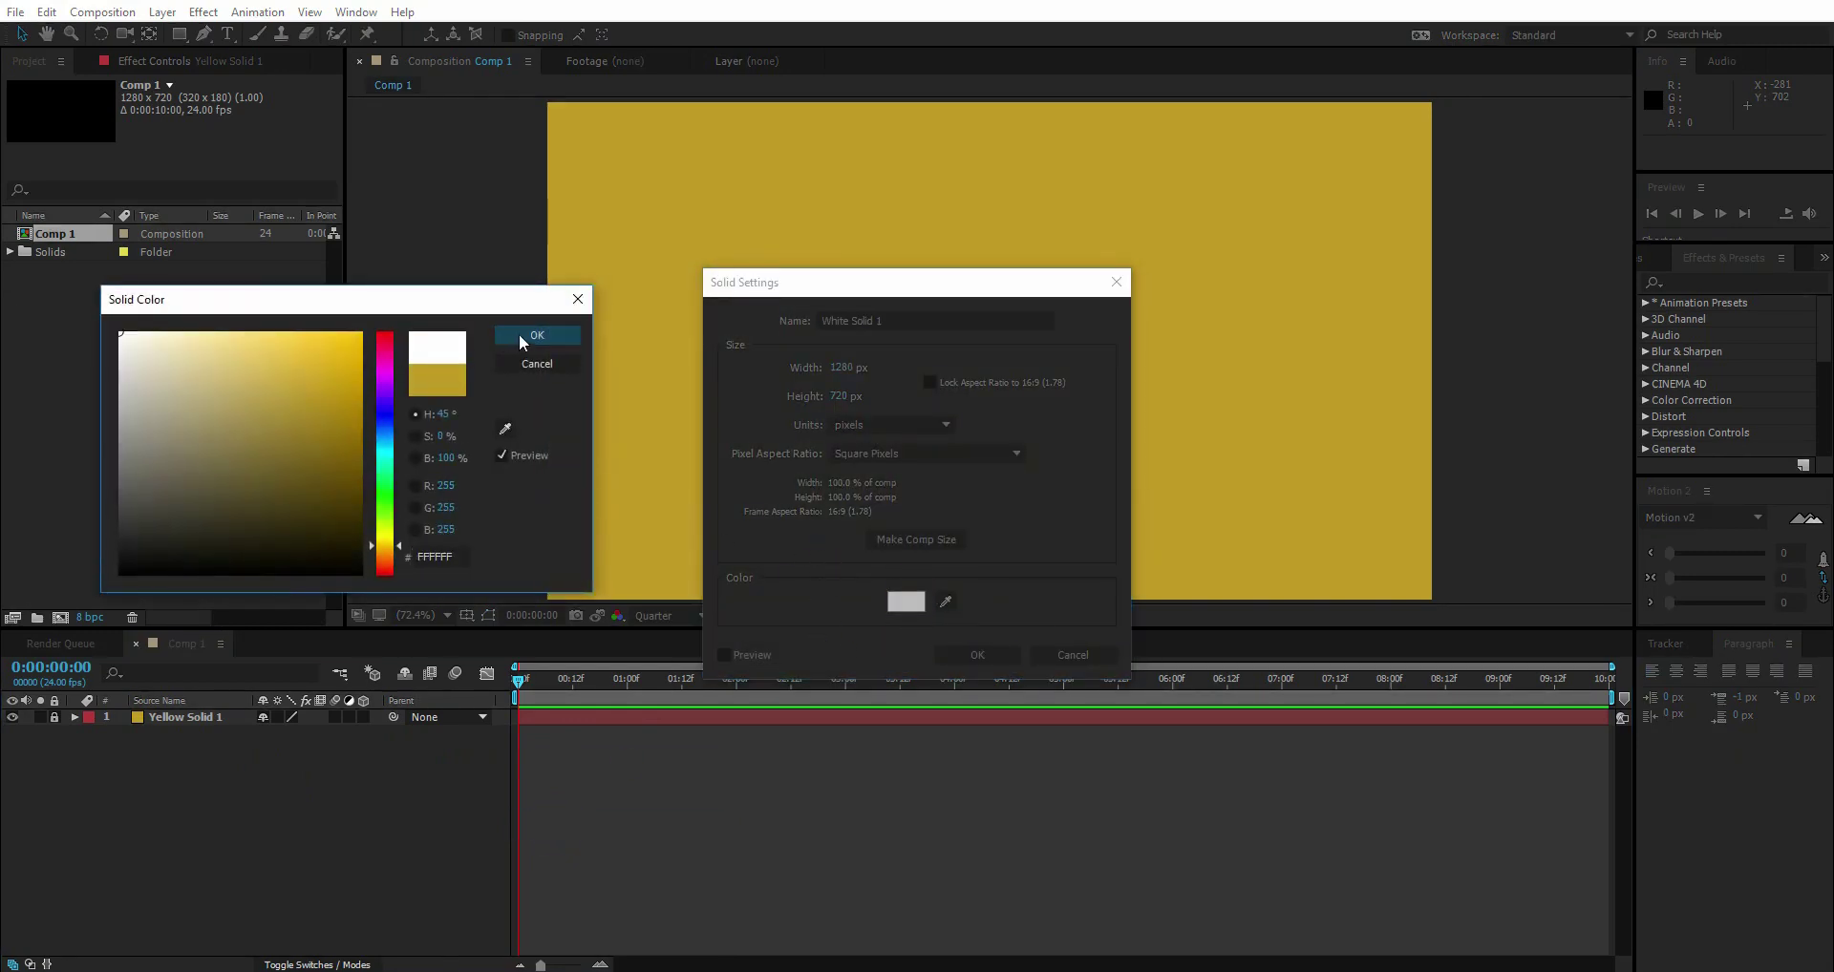
{"action": "left_click", "coordinate": [521, 340]}
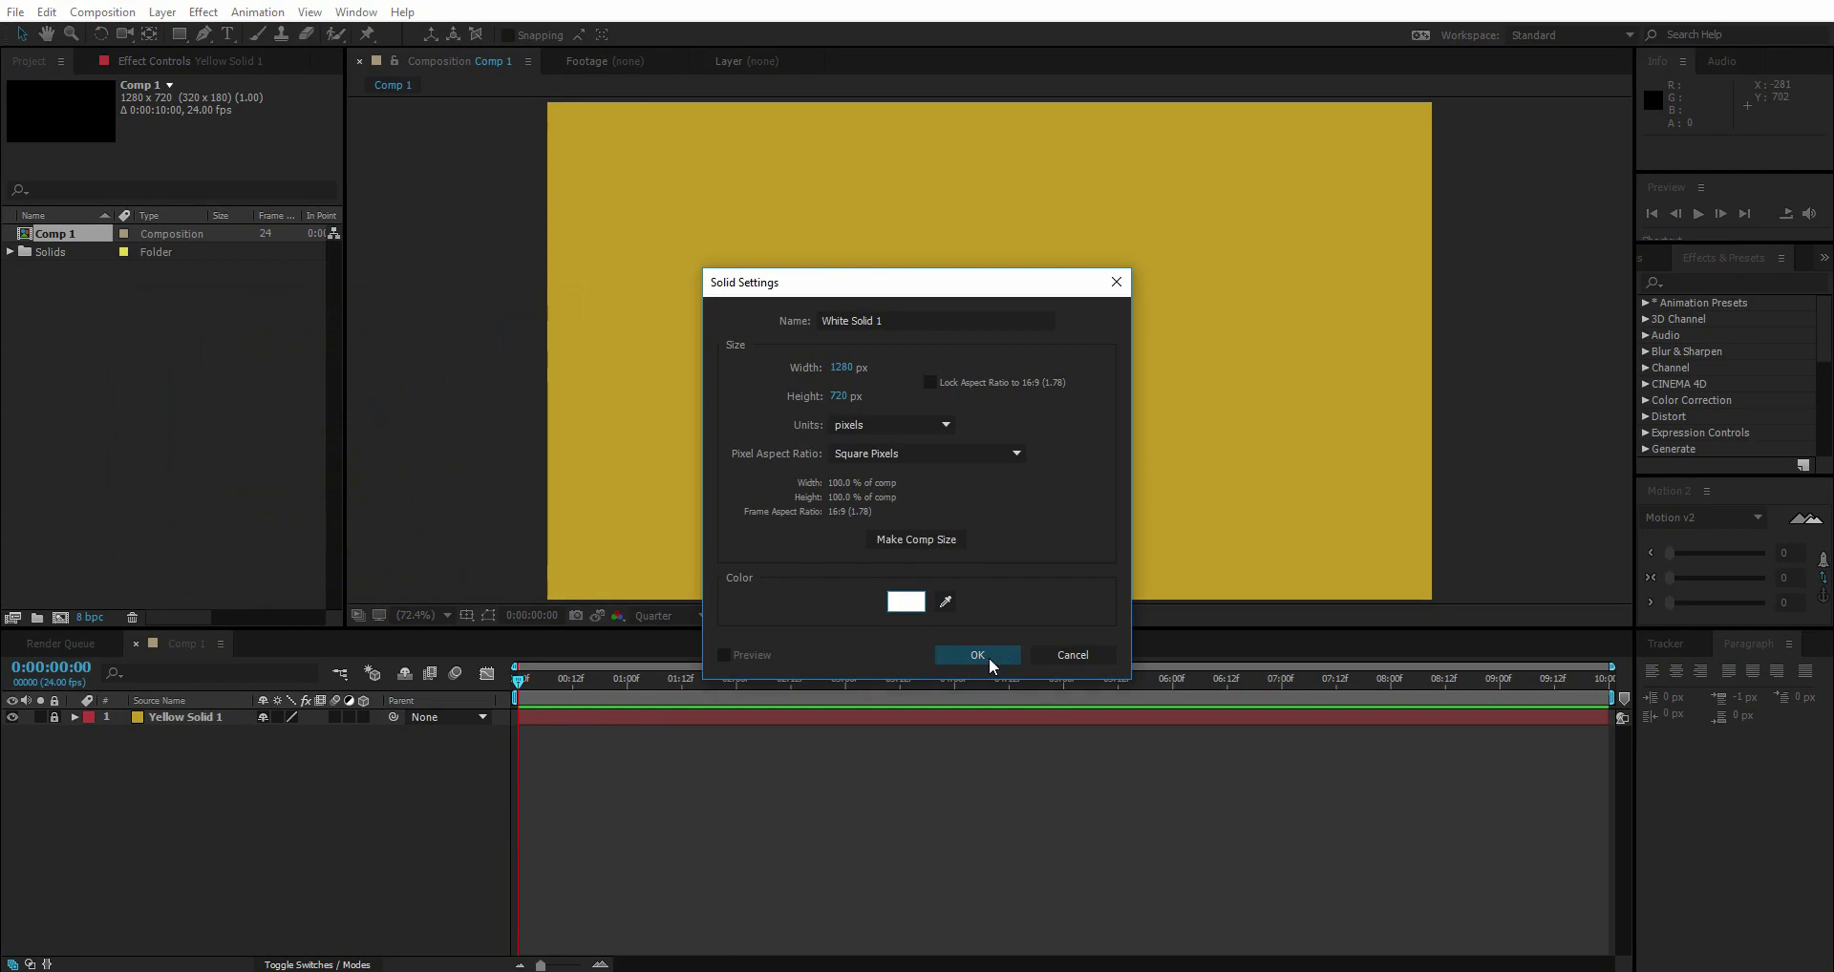
{"action": "left_click", "coordinate": [989, 657]}
Mask the white solid to a tall rectangle, centre its anchor point, and show the Align panel
{"action": "left_click", "coordinate": [179, 35]}
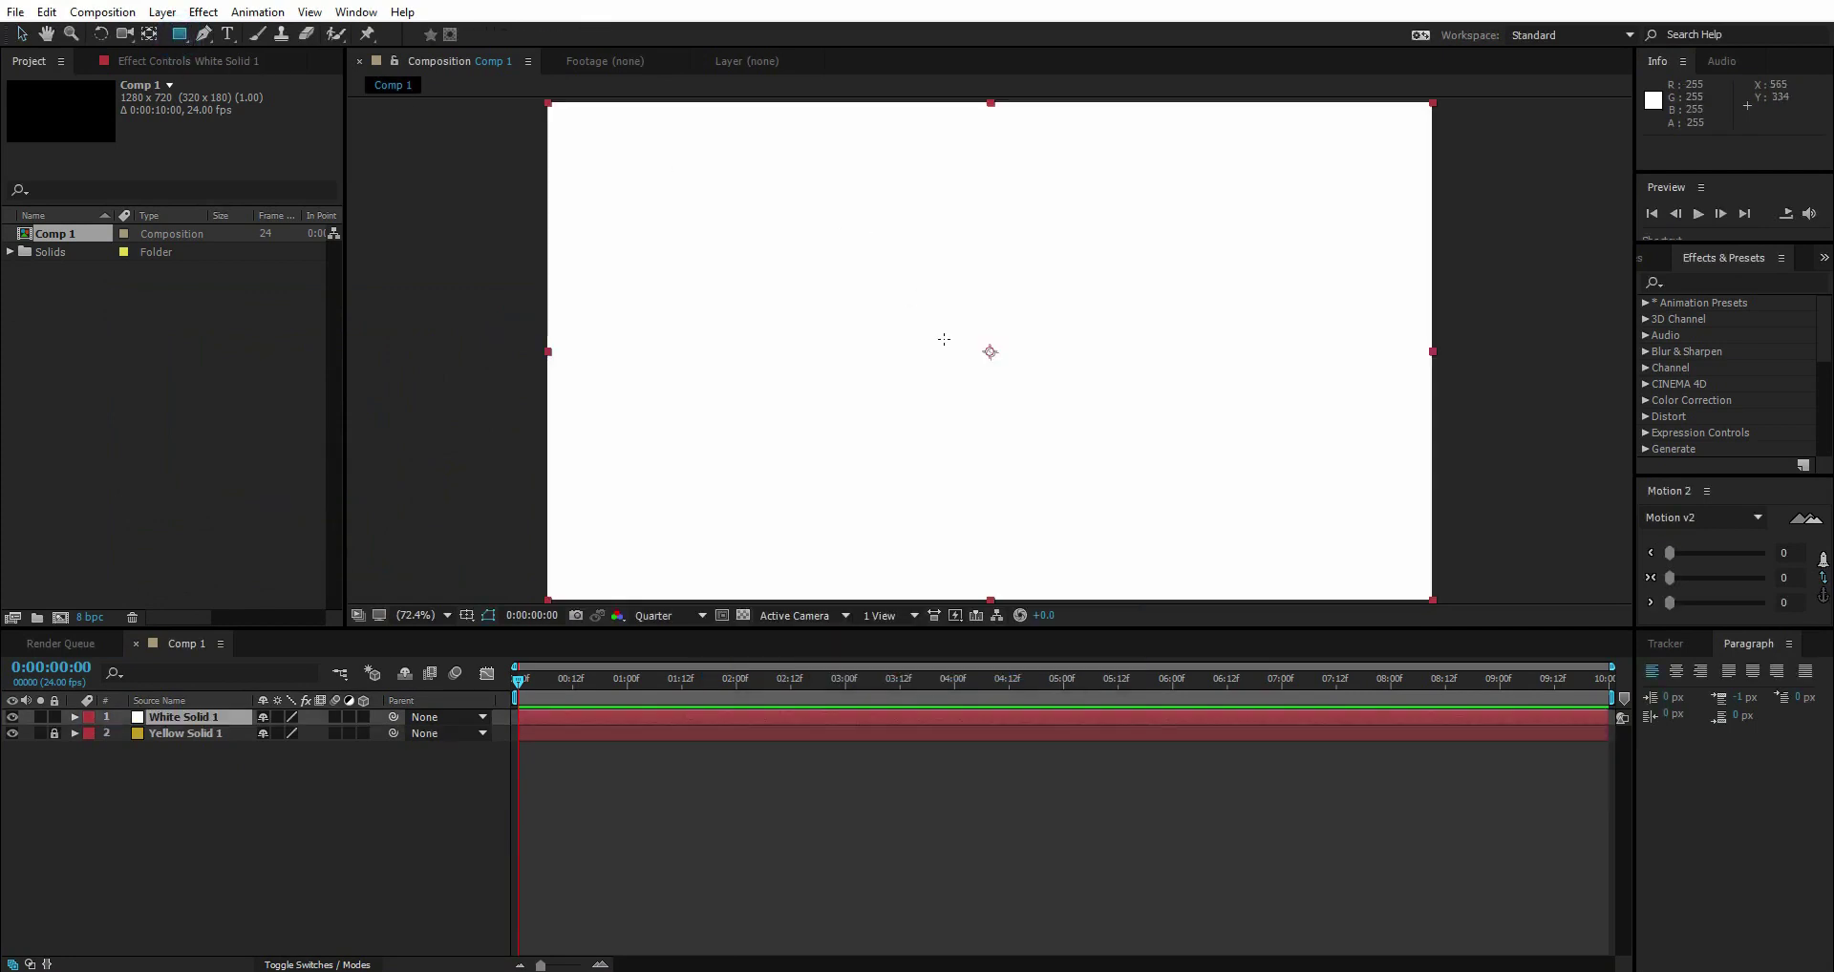
{"action": "mouse_move", "coordinate": [933, 309]}
{"action": "left_mouse_down"}
{"action": "mouse_move", "coordinate": [1015, 382]}
{"action": "mouse_move", "coordinate": [1023, 459]}
{"action": "mouse_move", "coordinate": [1003, 487]}
{"action": "mouse_move", "coordinate": [1027, 483]}
{"action": "left_mouse_up"}
{"action": "key", "text": "v"}
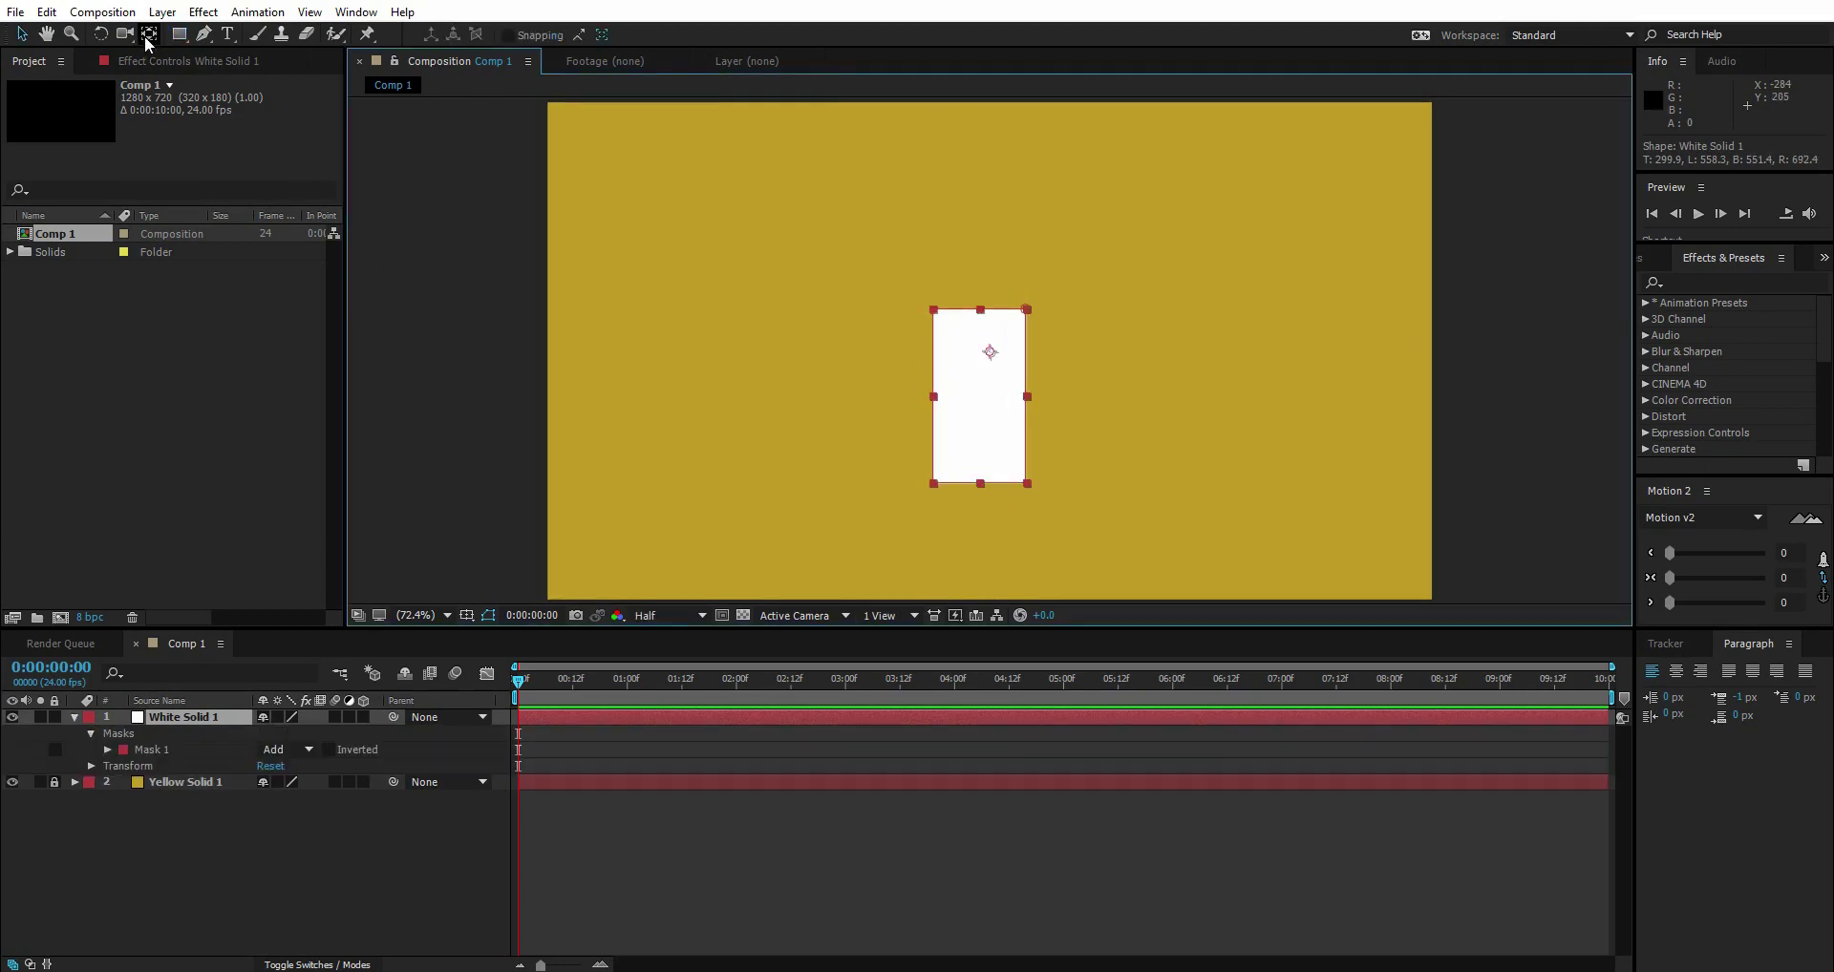
{"action": "left_click", "coordinate": [148, 33]}
{"action": "left_click_drag", "start_coordinate": [991, 359], "coordinate": [984, 403]}
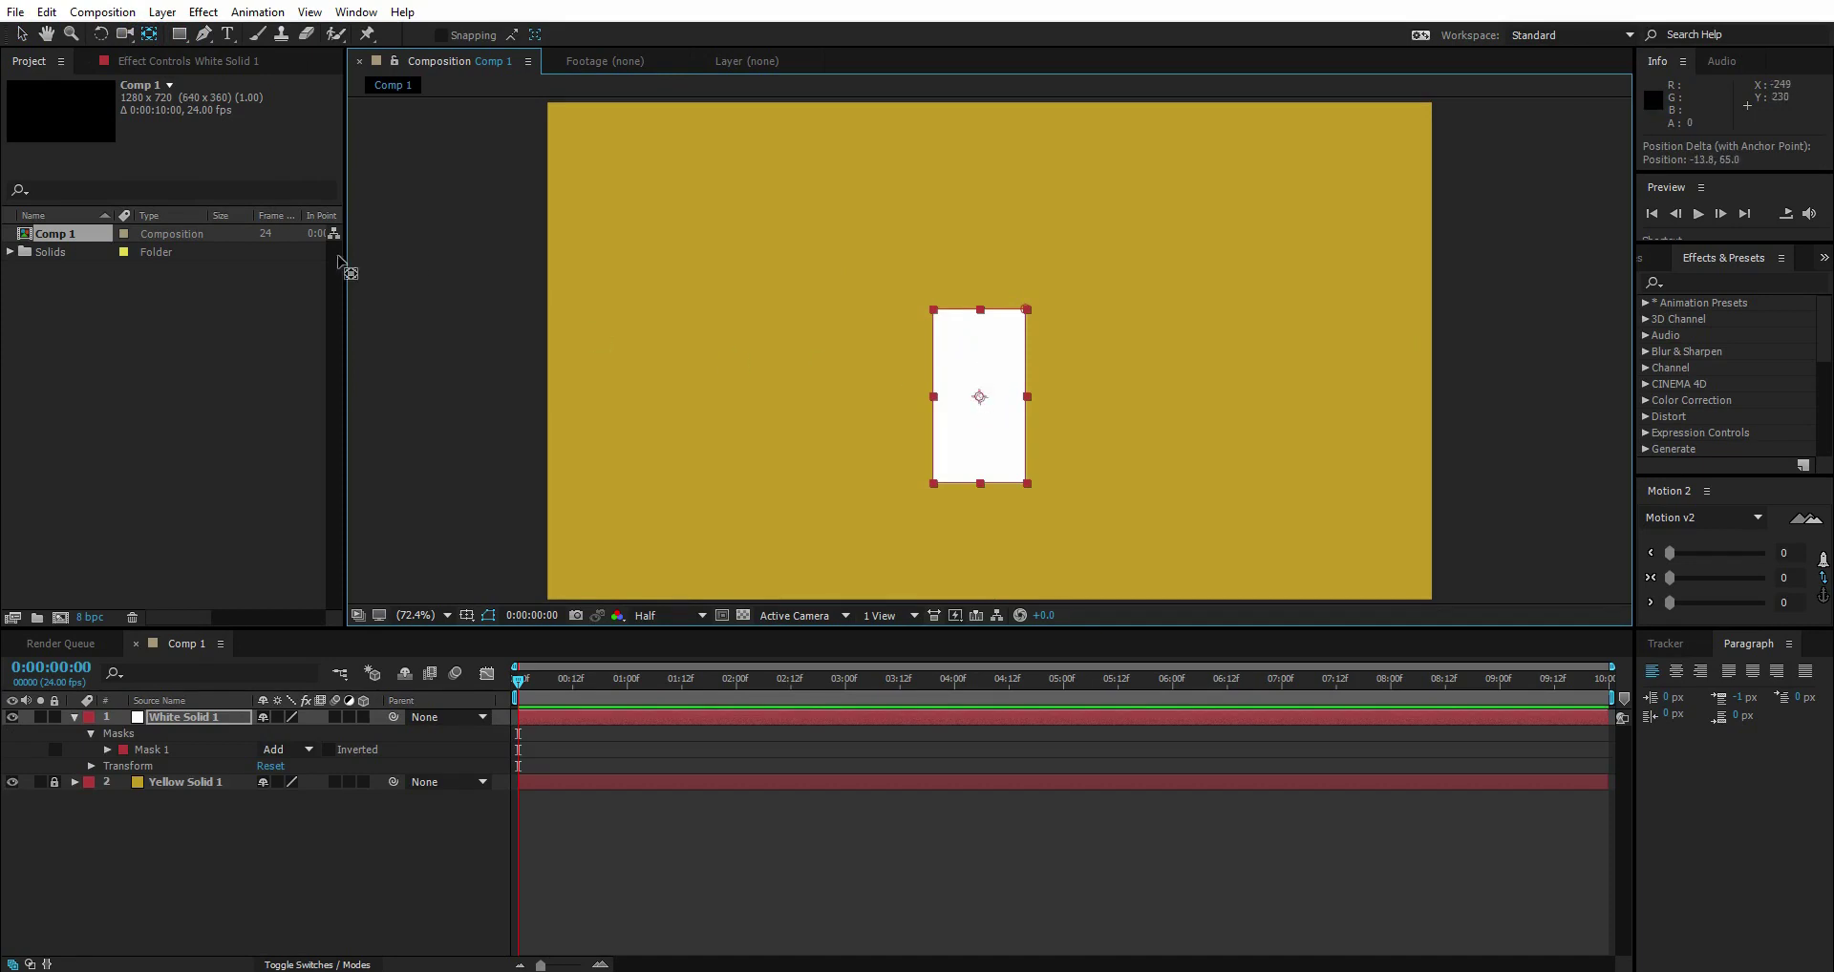
{"action": "left_click", "coordinate": [21, 34]}
{"action": "left_click", "coordinate": [159, 700]}
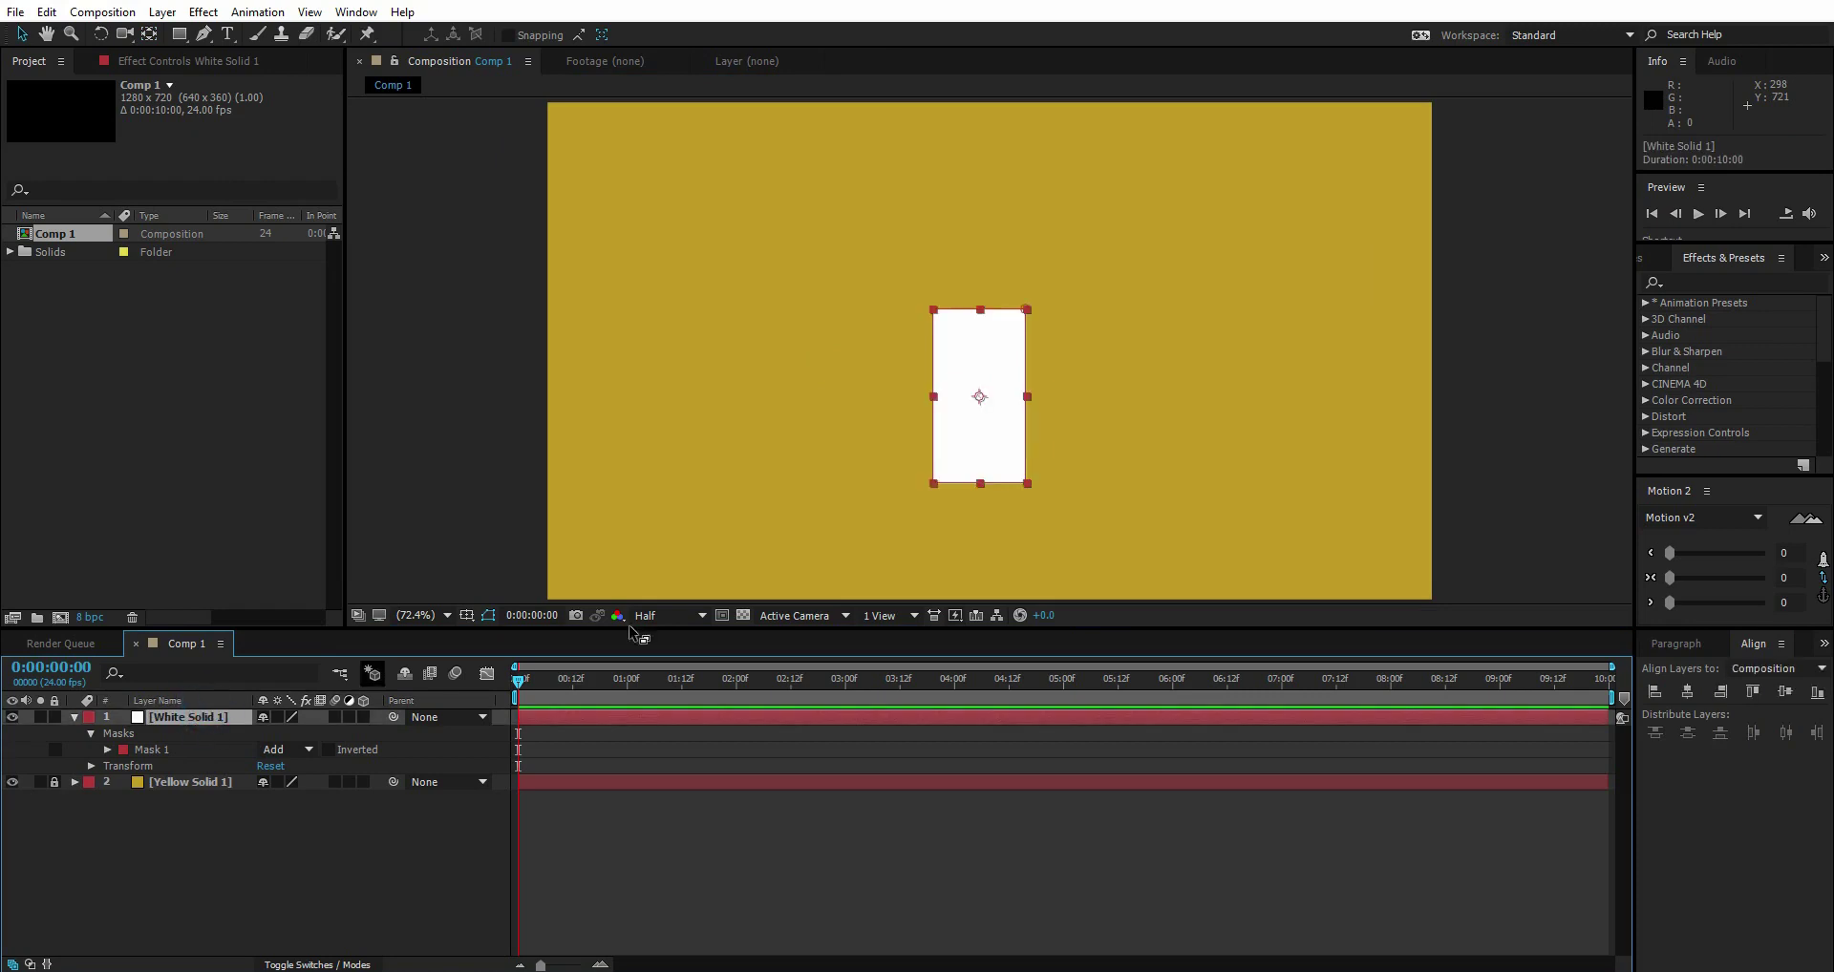
Centre the white rectangle horizontally and vertically, and turn on Title/Action Safe guides
{"action": "left_click", "coordinate": [1686, 691]}
{"action": "left_click", "coordinate": [1784, 691]}
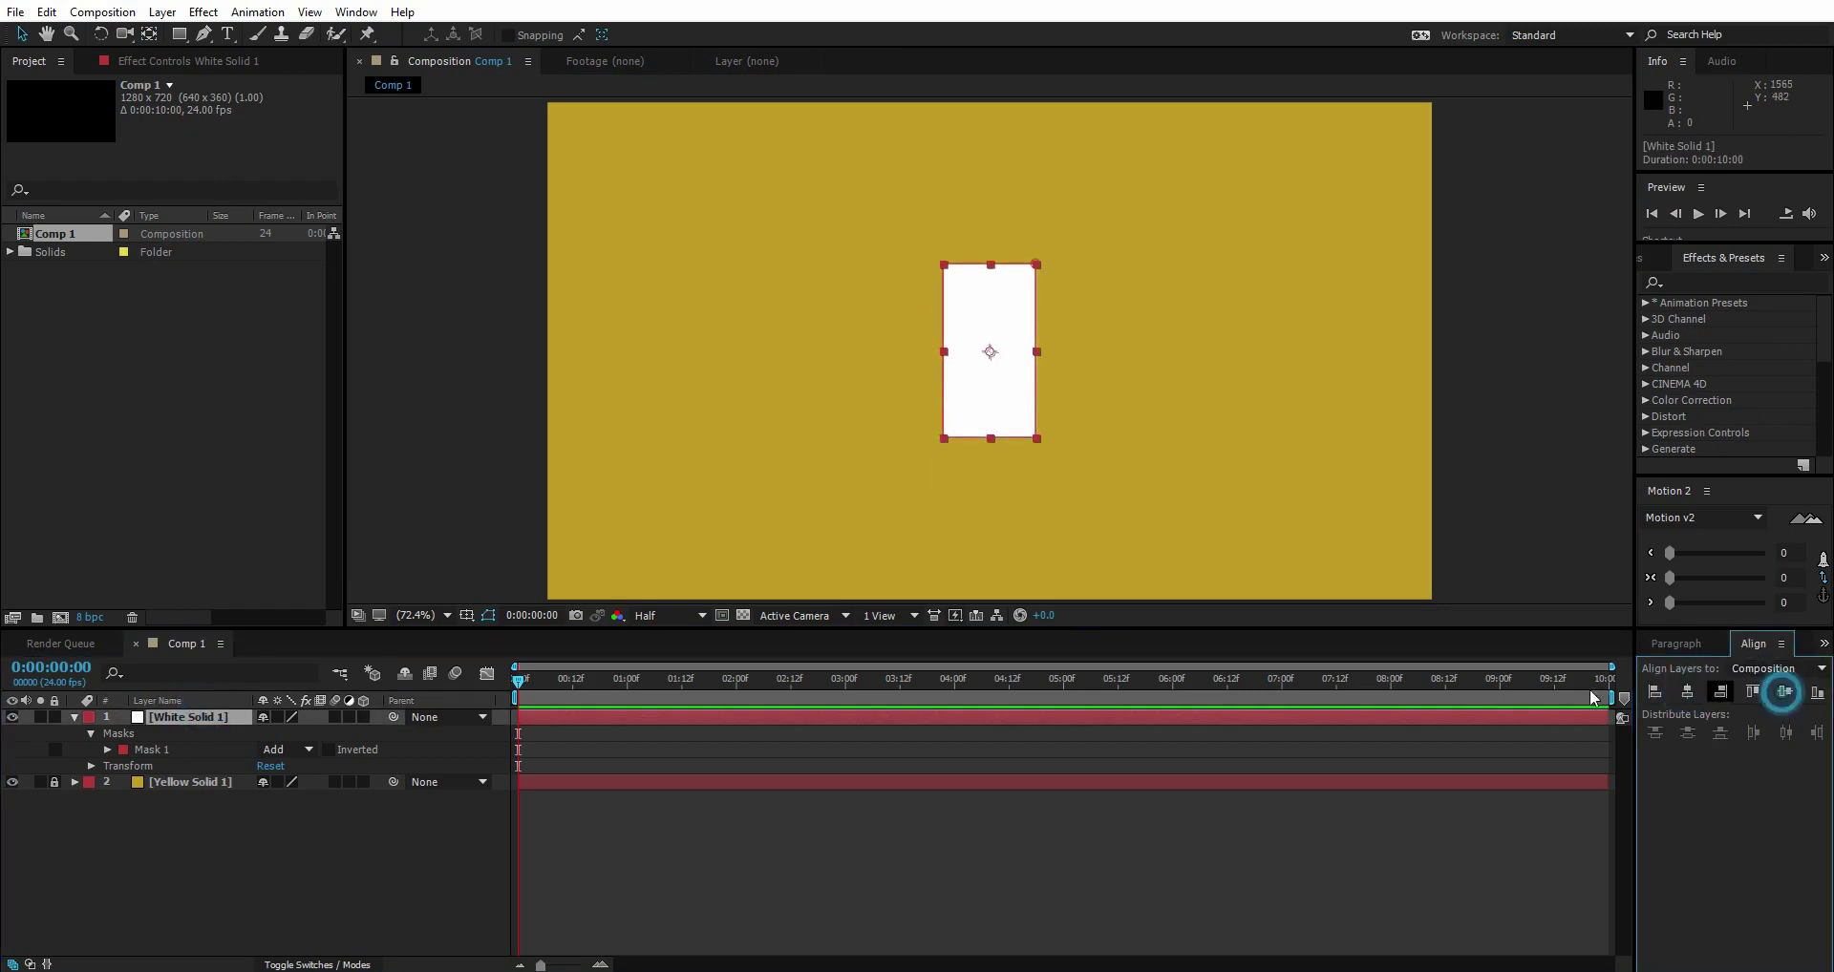
{"action": "left_click", "coordinate": [467, 615]}
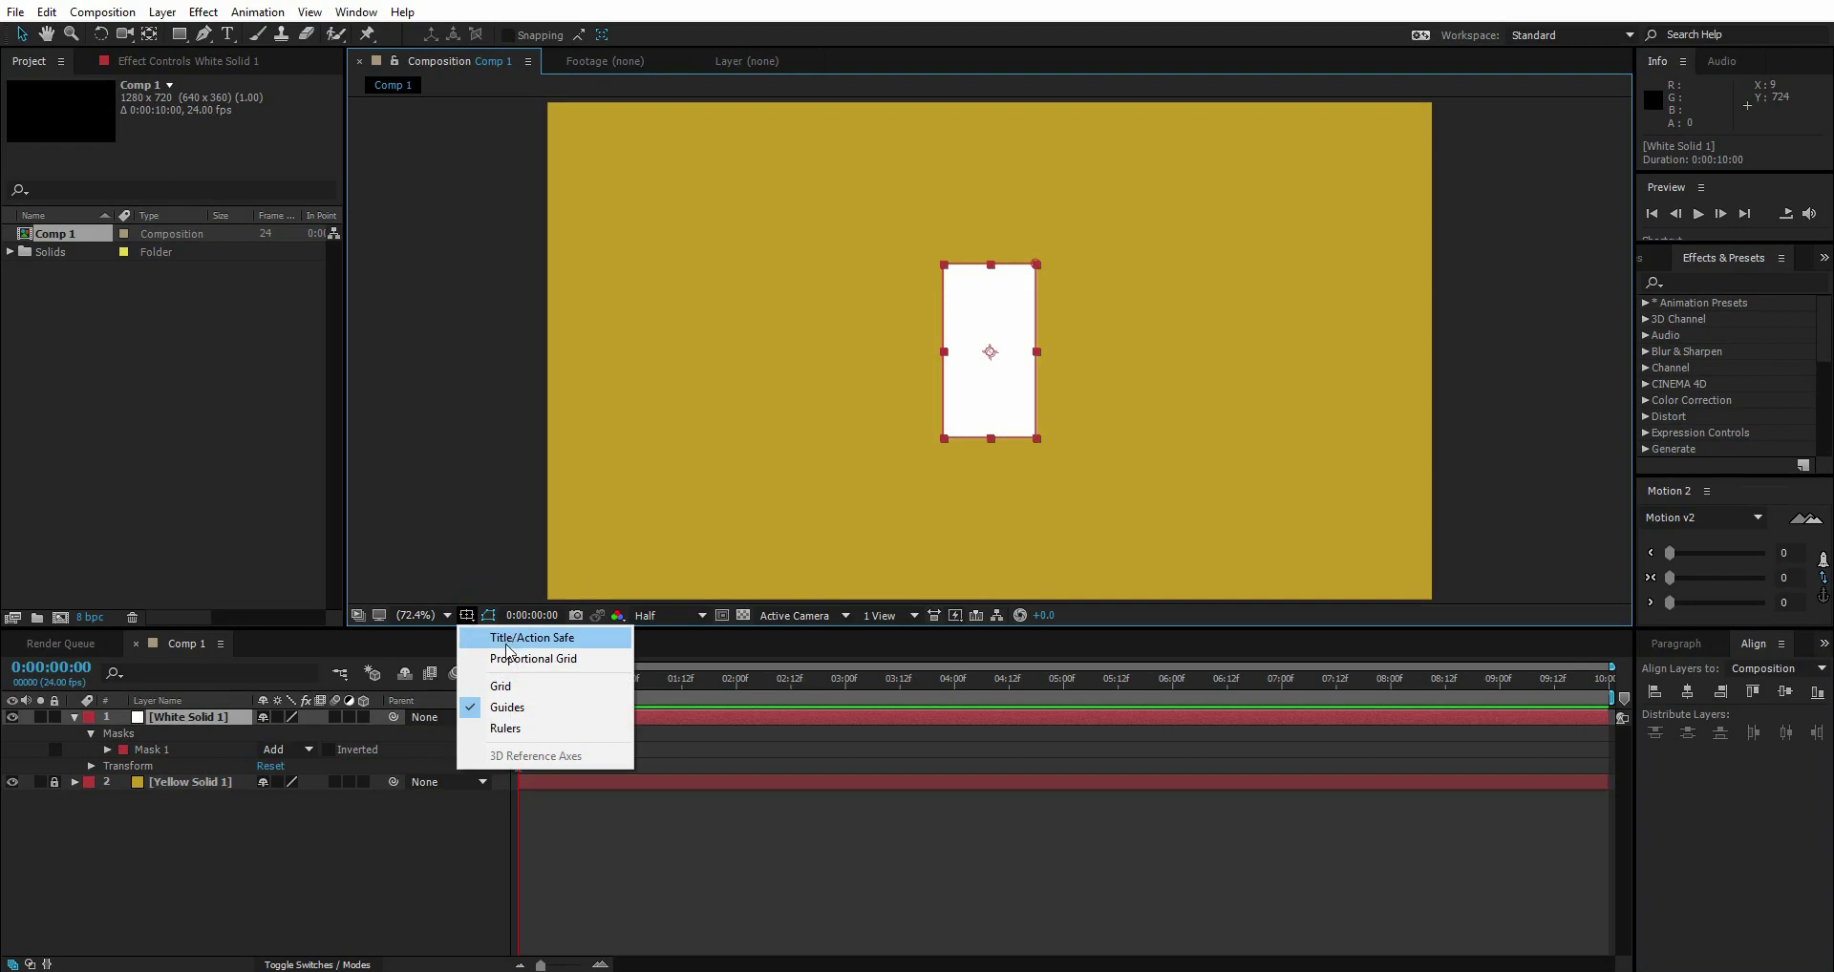
{"action": "left_click", "coordinate": [500, 638]}
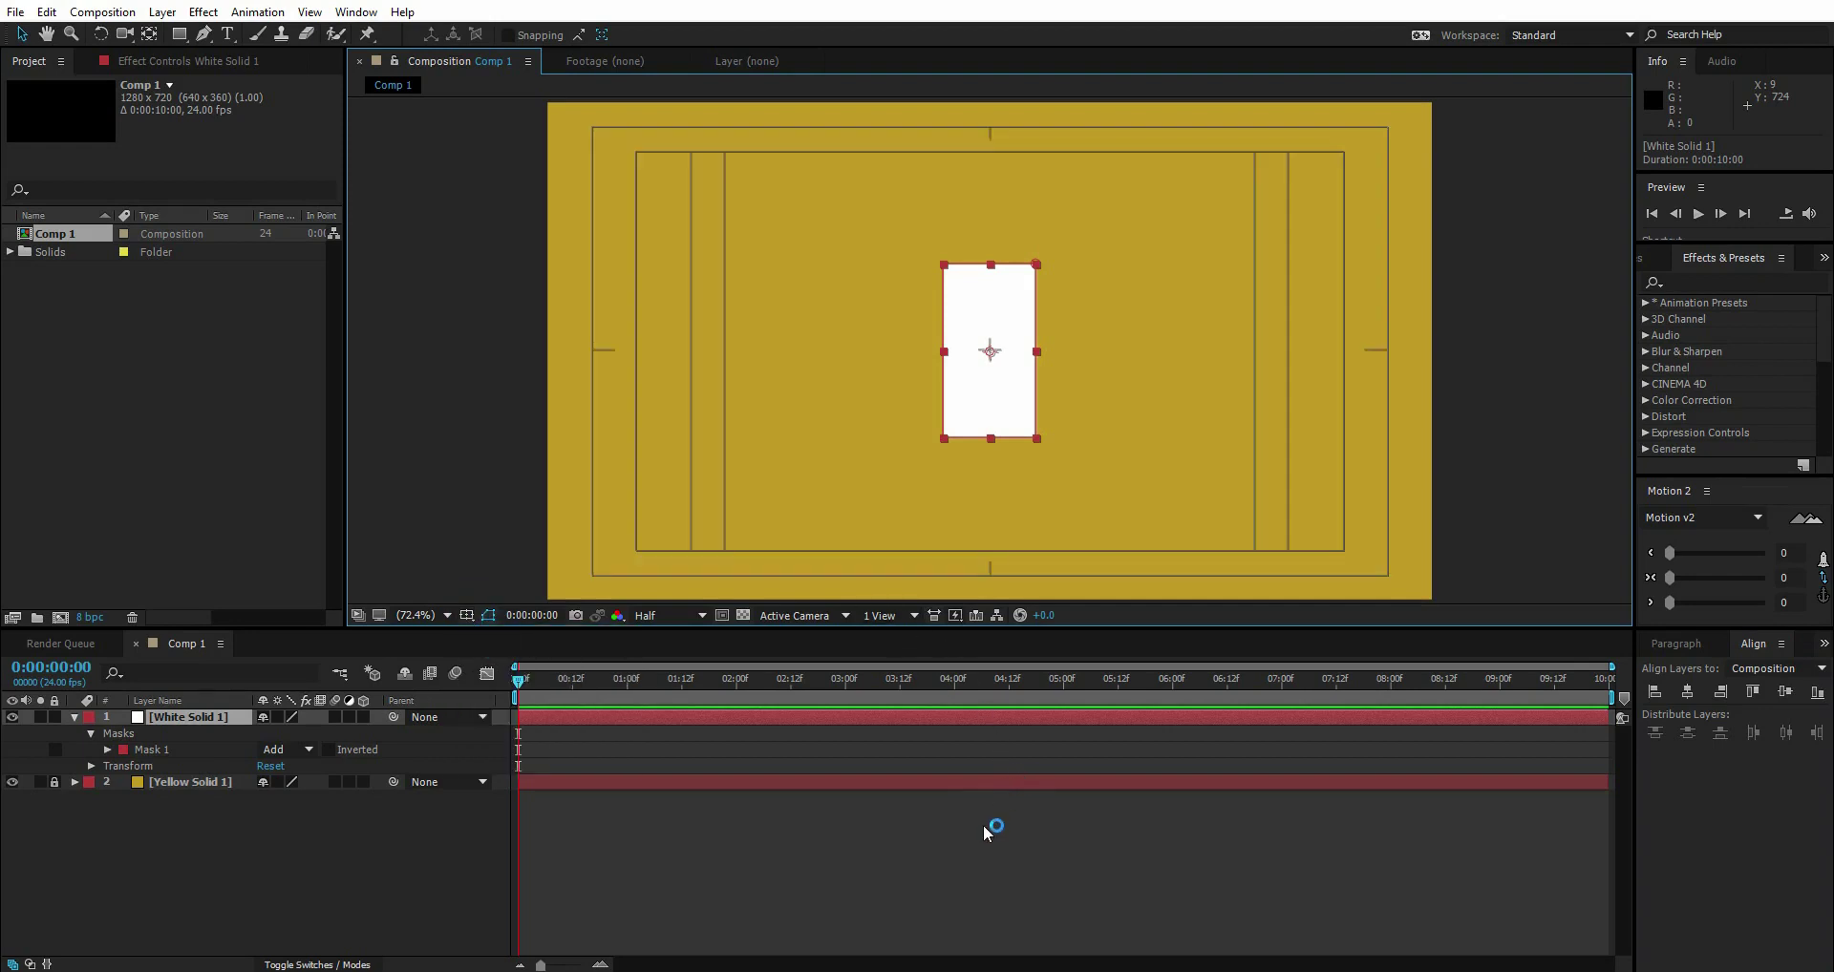
Pull the mask's bottom corners inward to taper it into a glass shape
{"action": "scroll", "coordinate": [1003, 410], "scroll_direction": "up", "scroll_amount": 1}
{"action": "scroll", "coordinate": [1003, 421], "scroll_direction": "up", "scroll_amount": 1}
{"action": "scroll", "coordinate": [1003, 421], "scroll_direction": "down", "scroll_amount": 1}
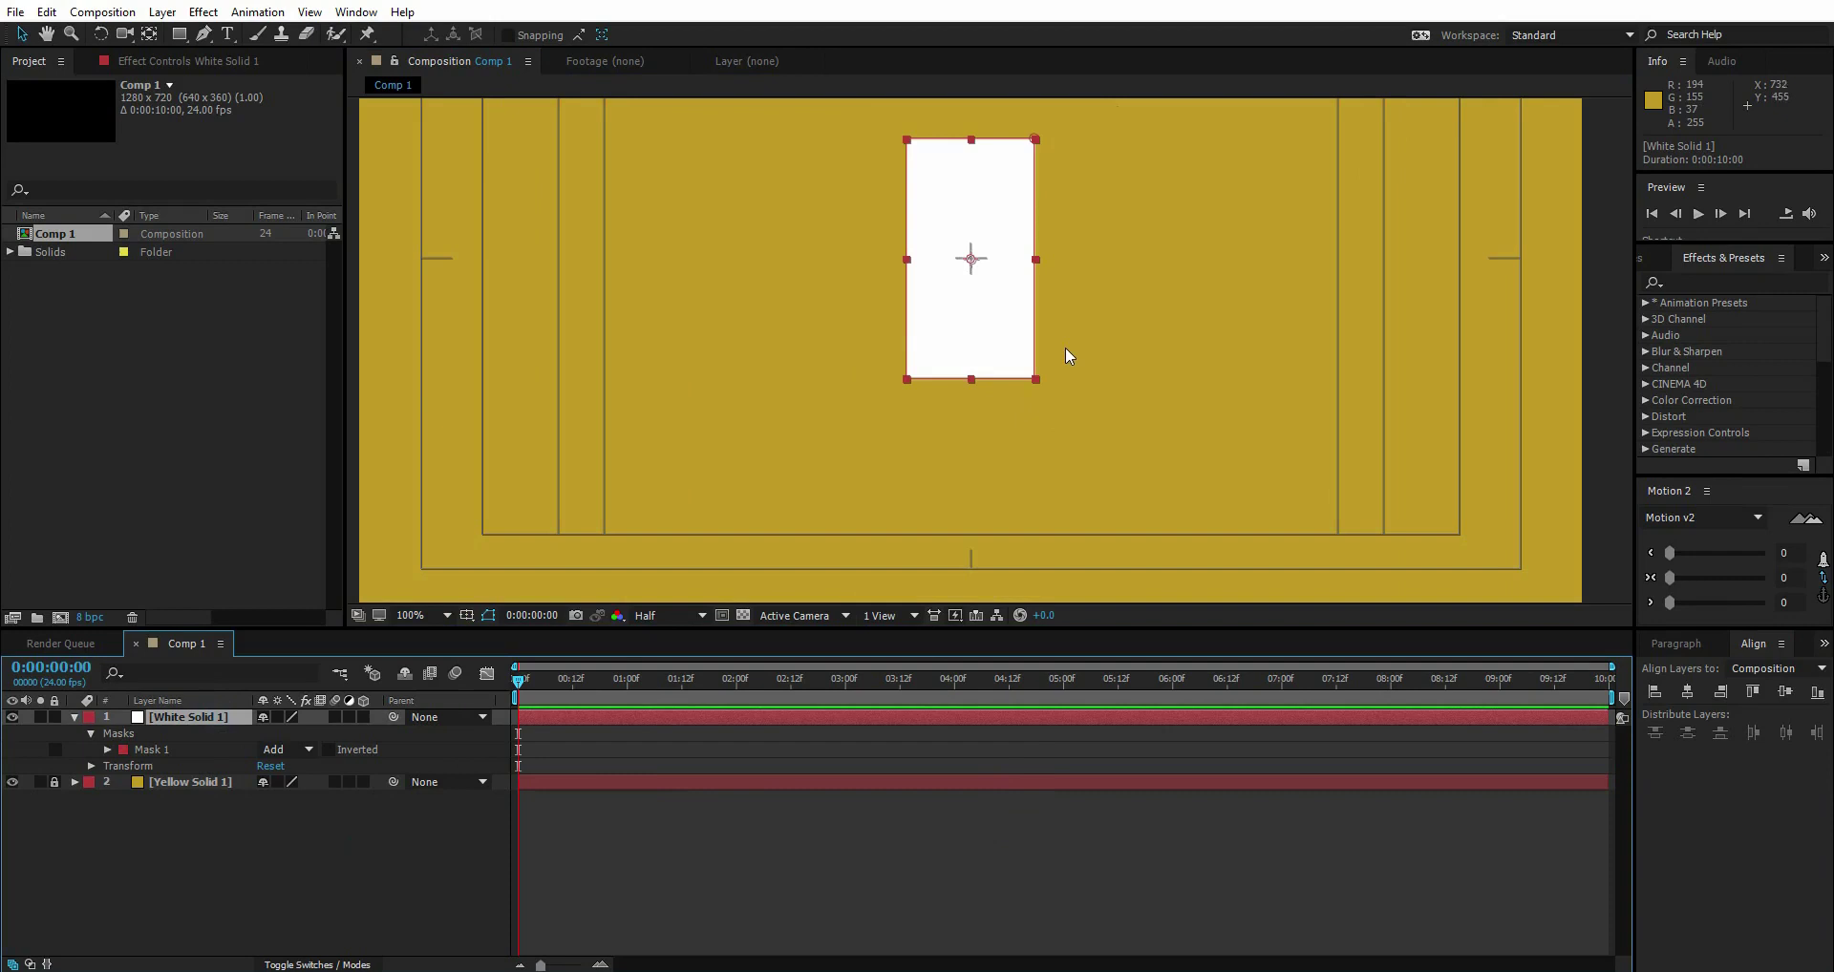
{"action": "left_click", "coordinate": [1031, 380]}
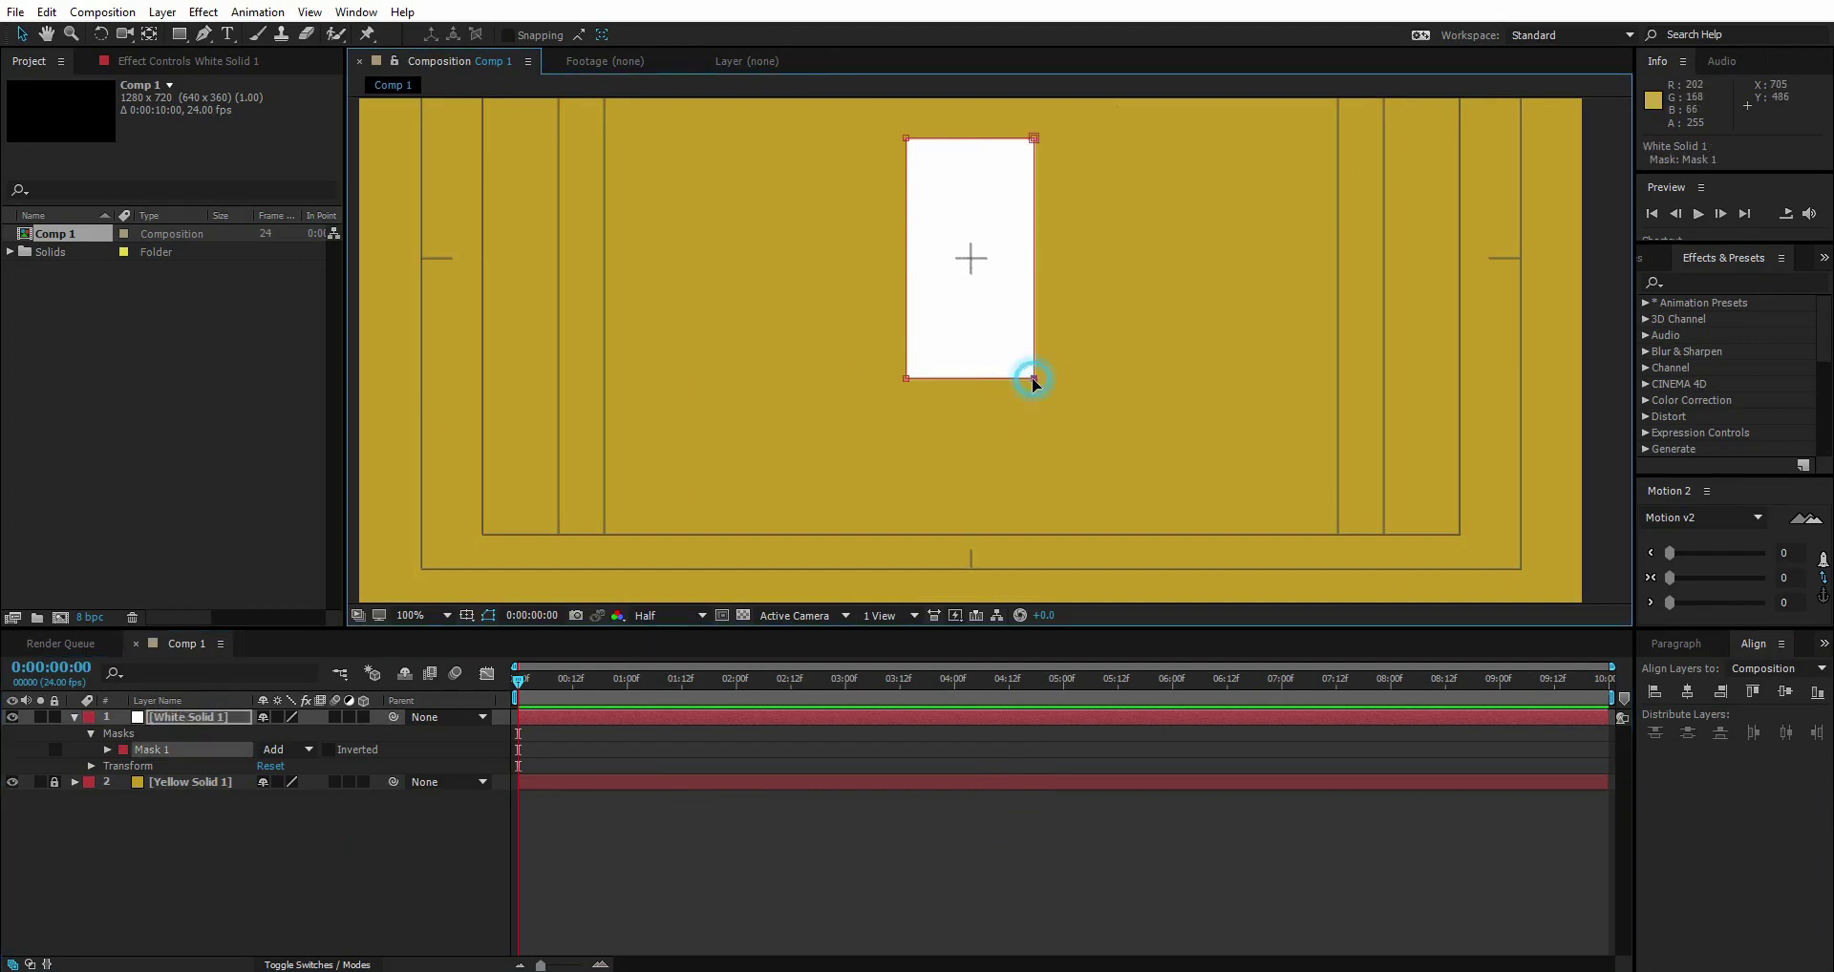
{"action": "left_click_drag", "start_coordinate": [1032, 380], "coordinate": [935, 379]}
{"action": "left_click", "coordinate": [904, 377]}
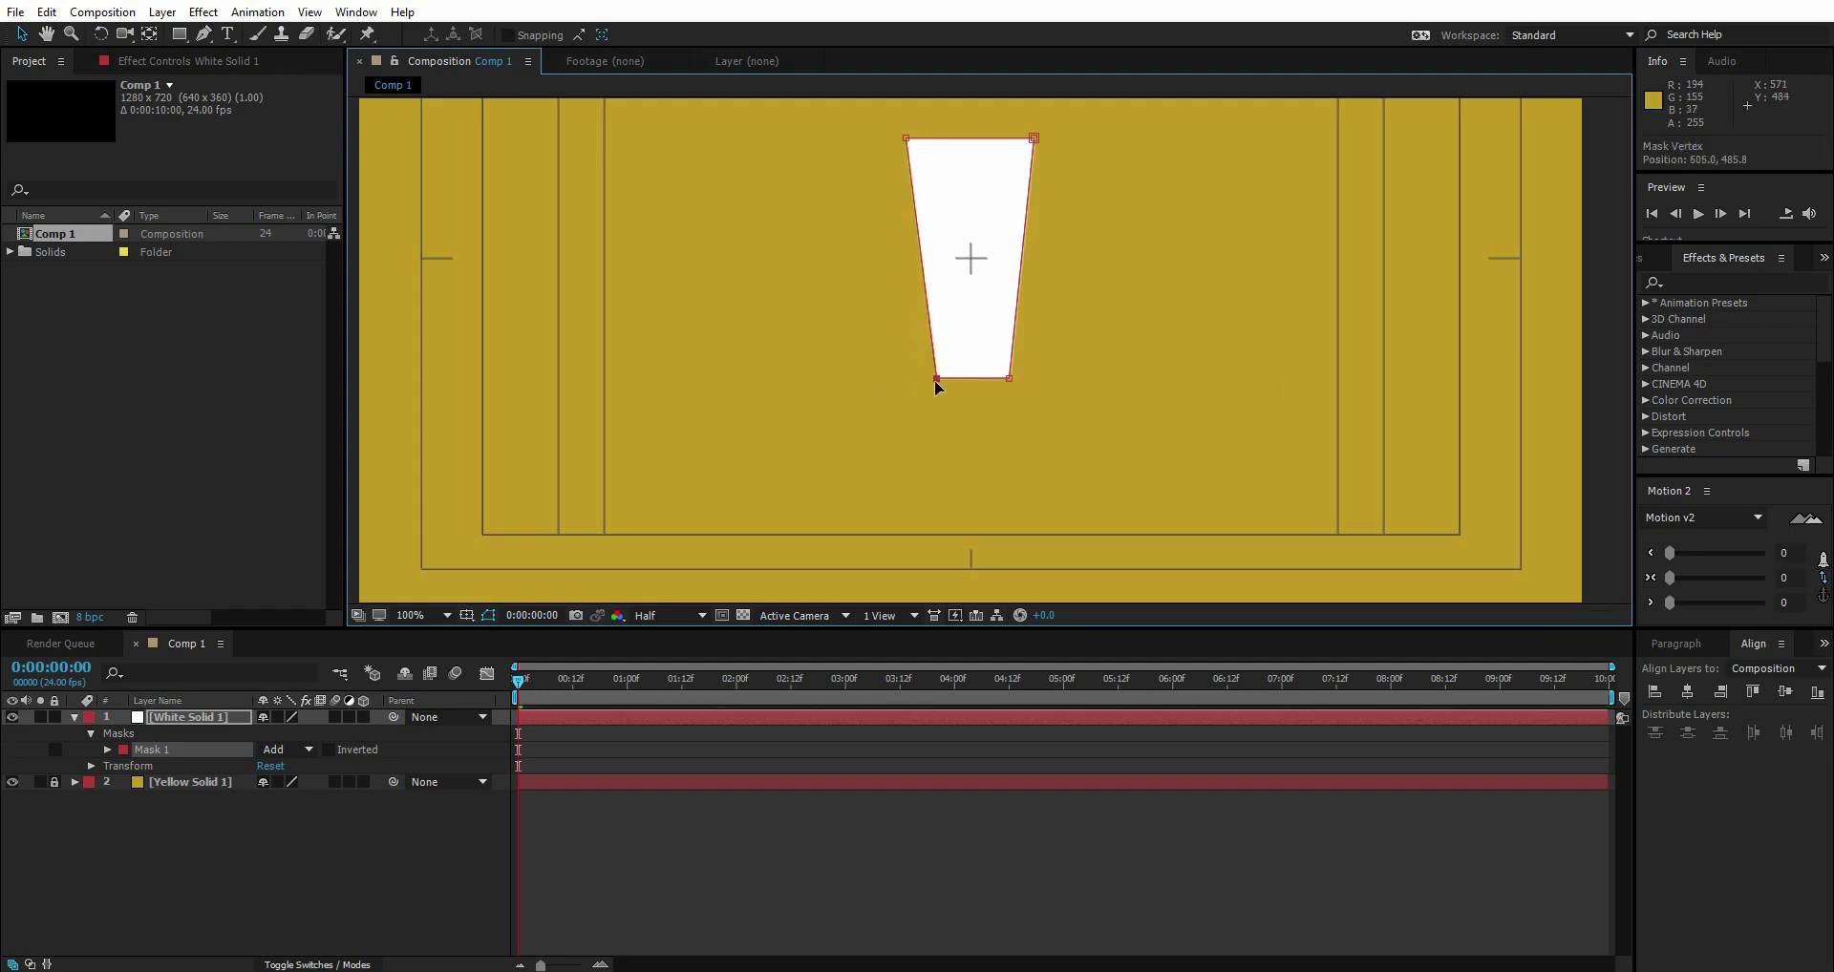
{"action": "key", "text": "ctrl+shift+a"}
{"action": "key", "text": "comma"}
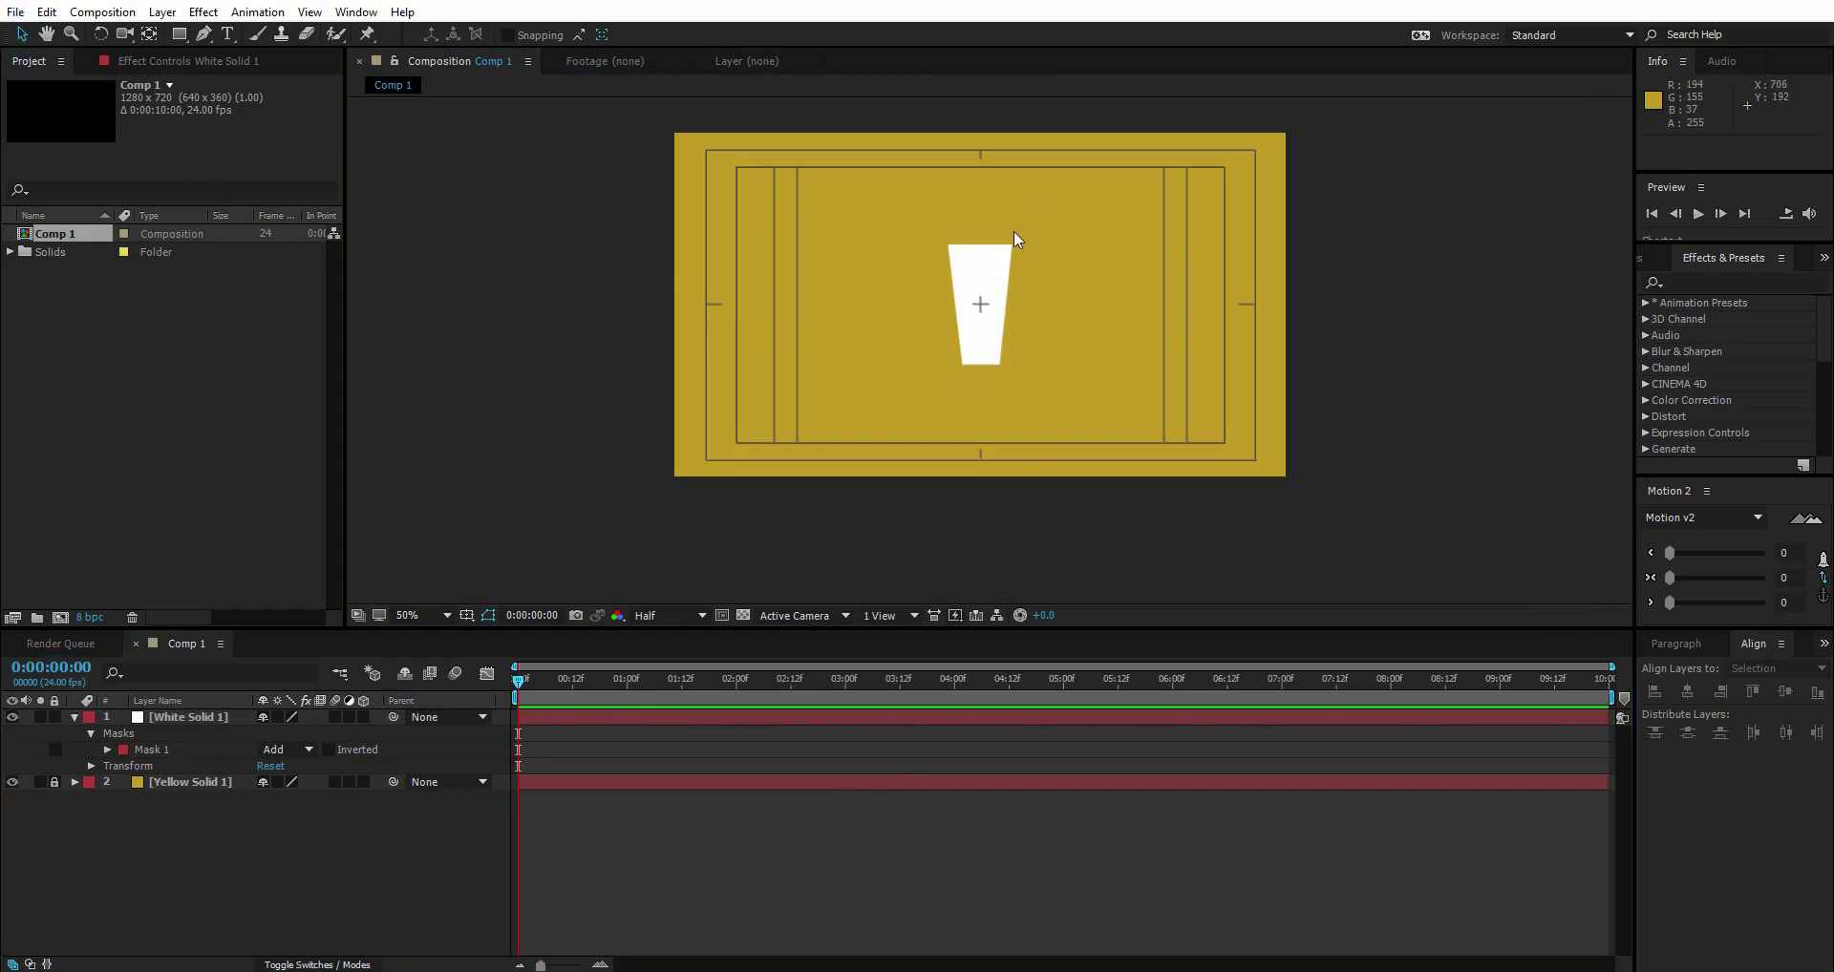
Move the glass slightly lower, scale it to about two-thirds, and lower its opacity
{"action": "left_click", "coordinate": [982, 278]}
{"action": "left_click_drag", "start_coordinate": [976, 282], "coordinate": [975, 329]}
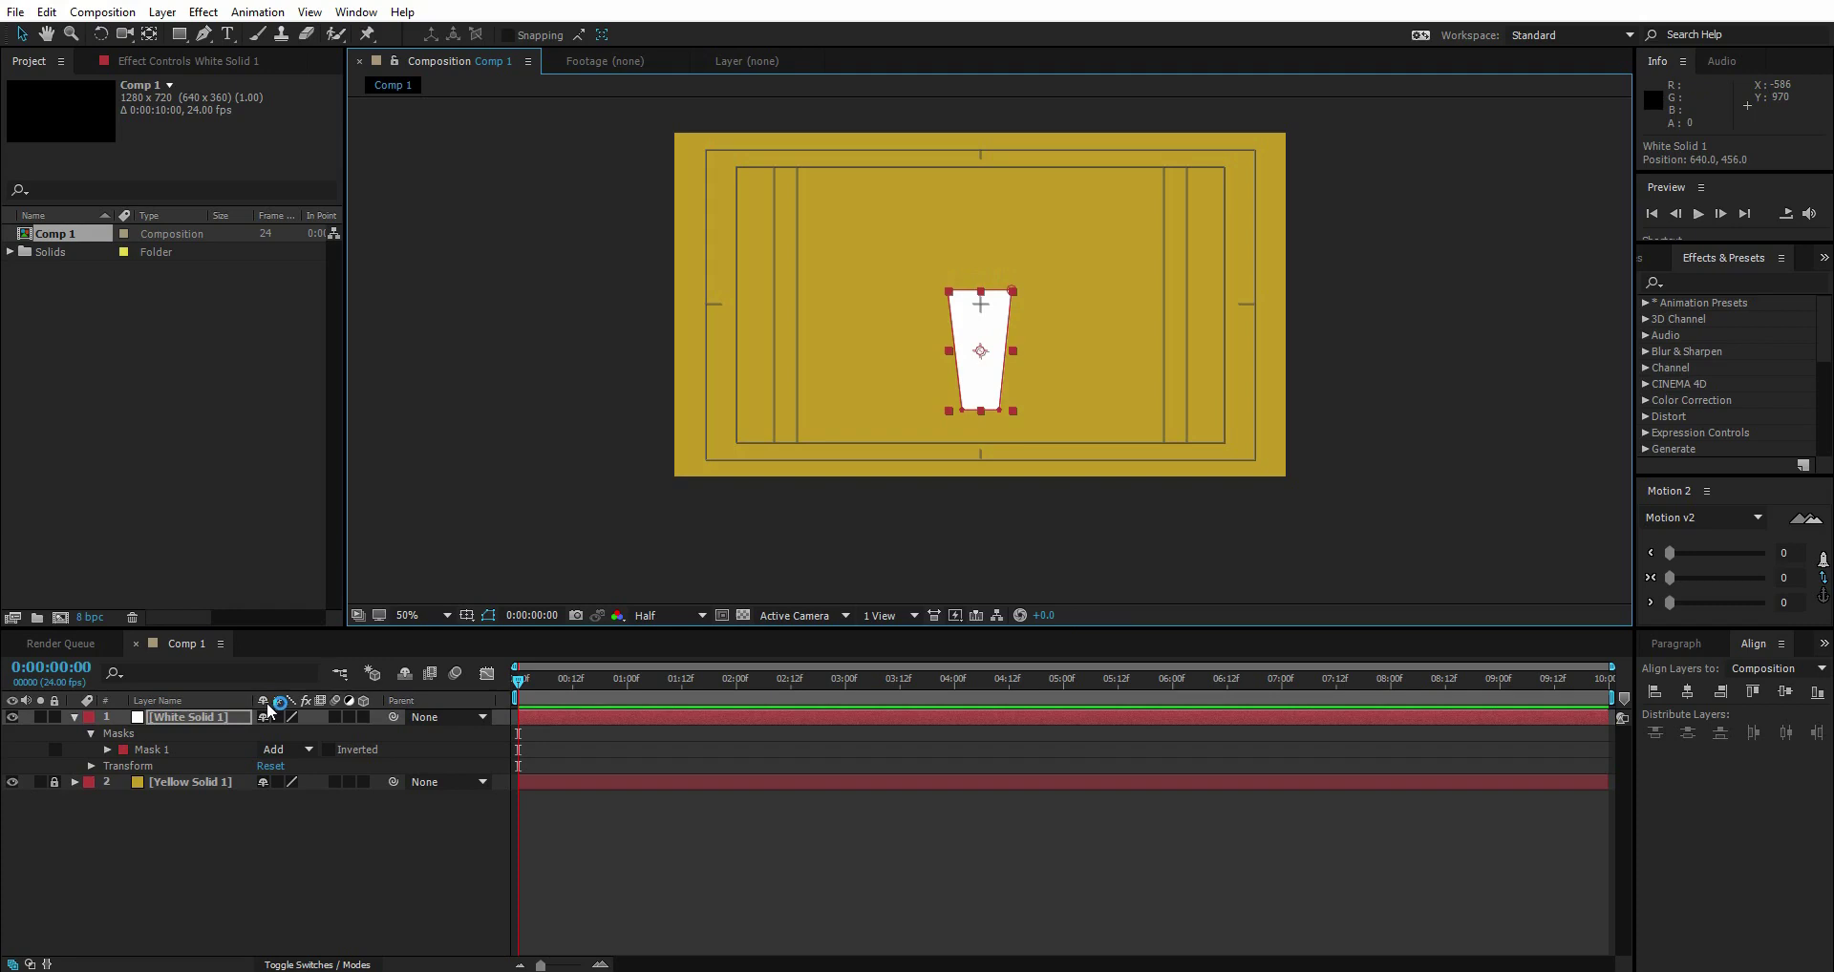
{"action": "left_click", "coordinate": [206, 717]}
{"action": "key", "text": "s"}
{"action": "mouse_move", "coordinate": [286, 733]}
{"action": "left_mouse_down"}
{"action": "mouse_move", "coordinate": [236, 723]}
{"action": "mouse_move", "coordinate": [220, 745]}
{"action": "left_mouse_up"}
{"action": "key", "text": "t"}
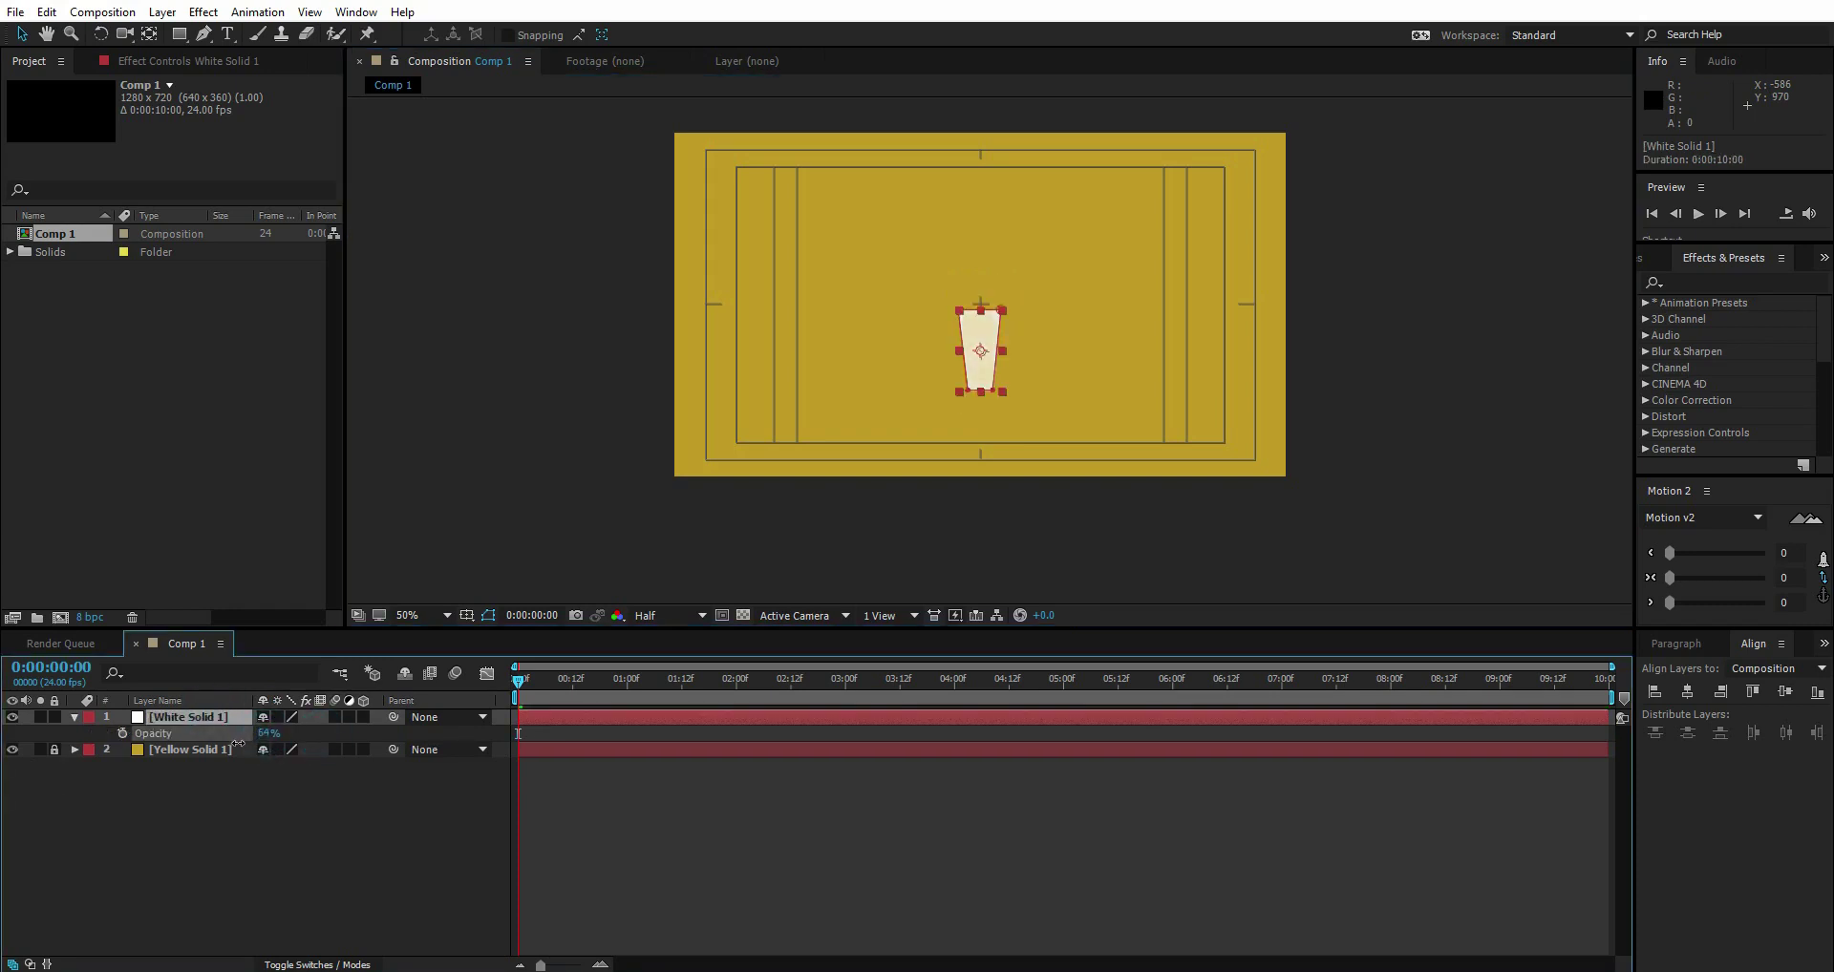
{"action": "left_click_drag", "start_coordinate": [333, 800], "coordinate": [308, 809]}
{"action": "left_click", "coordinate": [307, 809]}
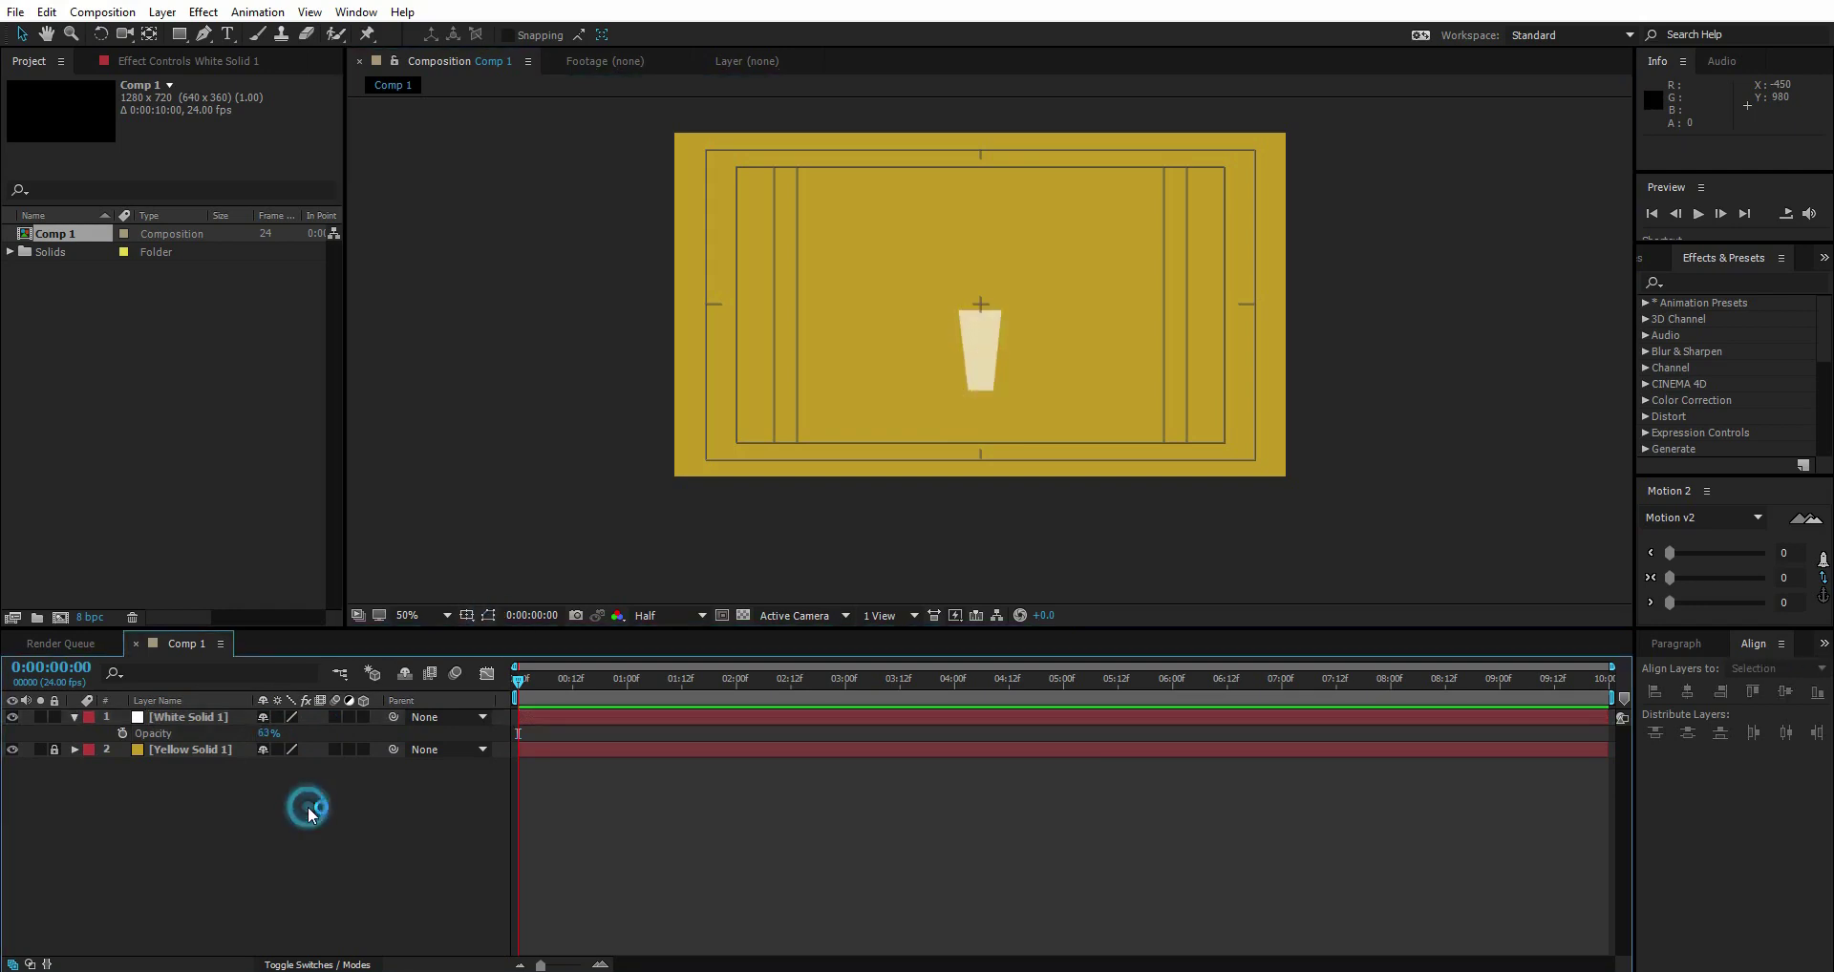
Name the layer Glass and duplicate it
{"action": "left_click", "coordinate": [202, 718]}
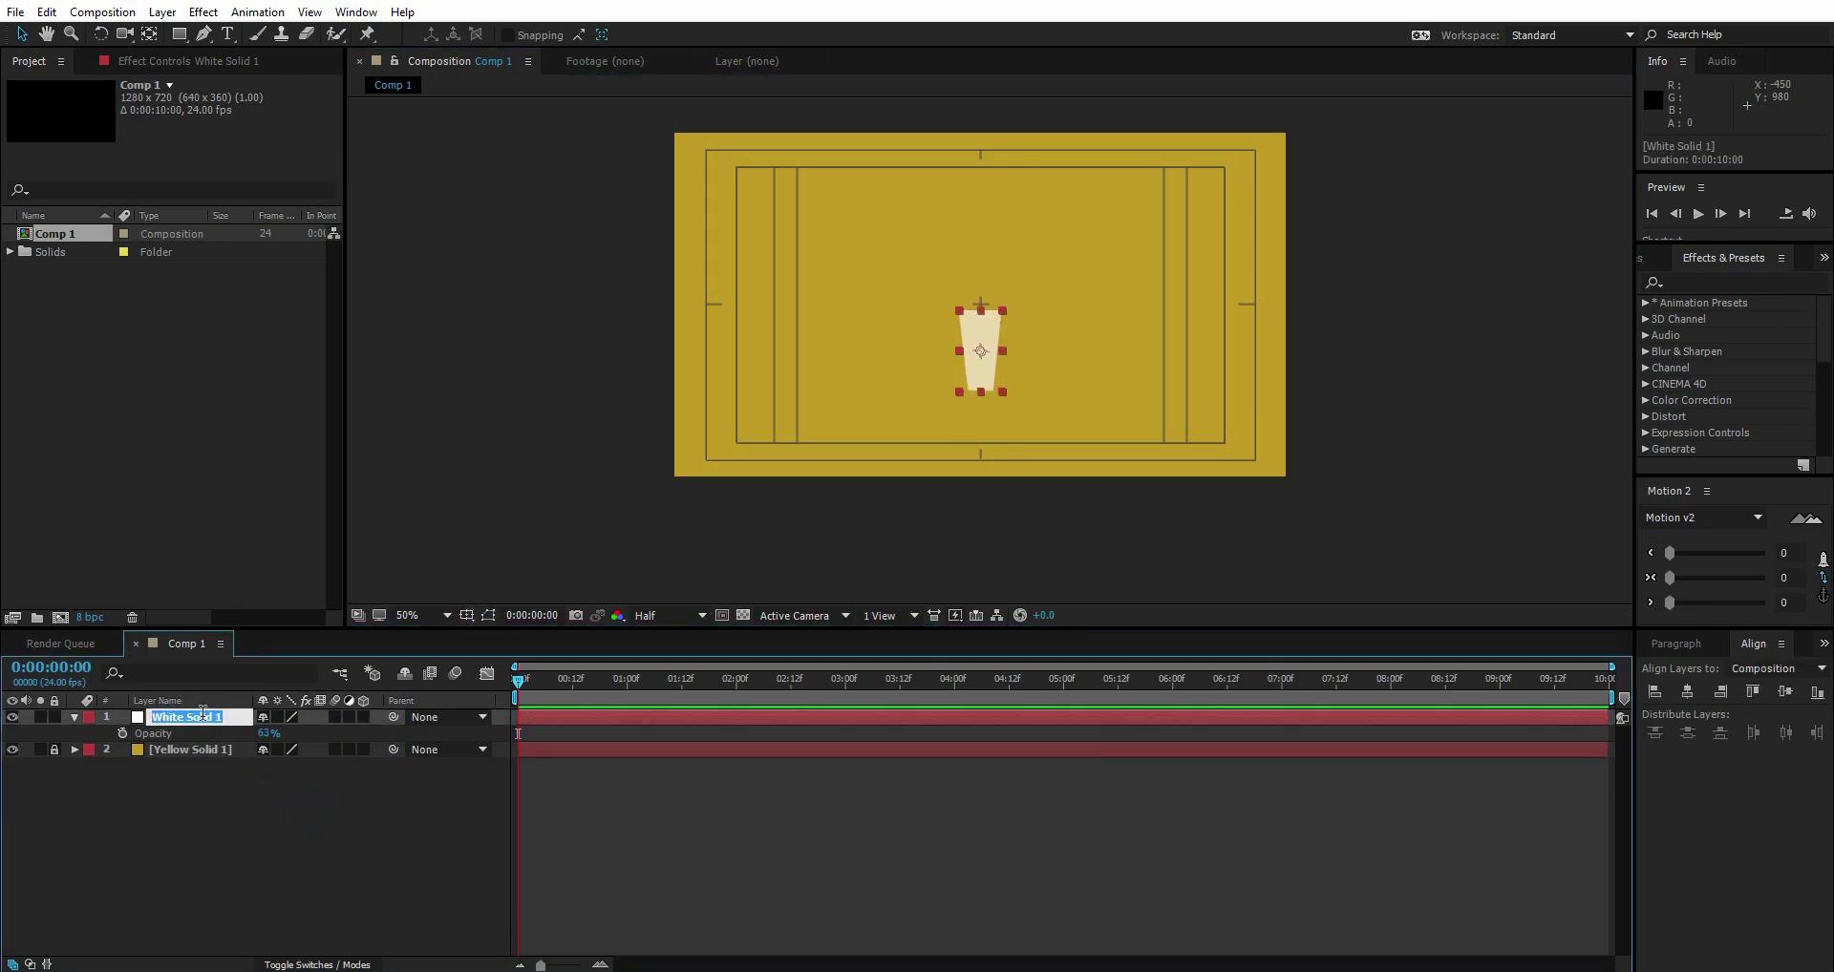
{"action": "type", "text": "Glass"}
{"action": "key", "text": "Return"}
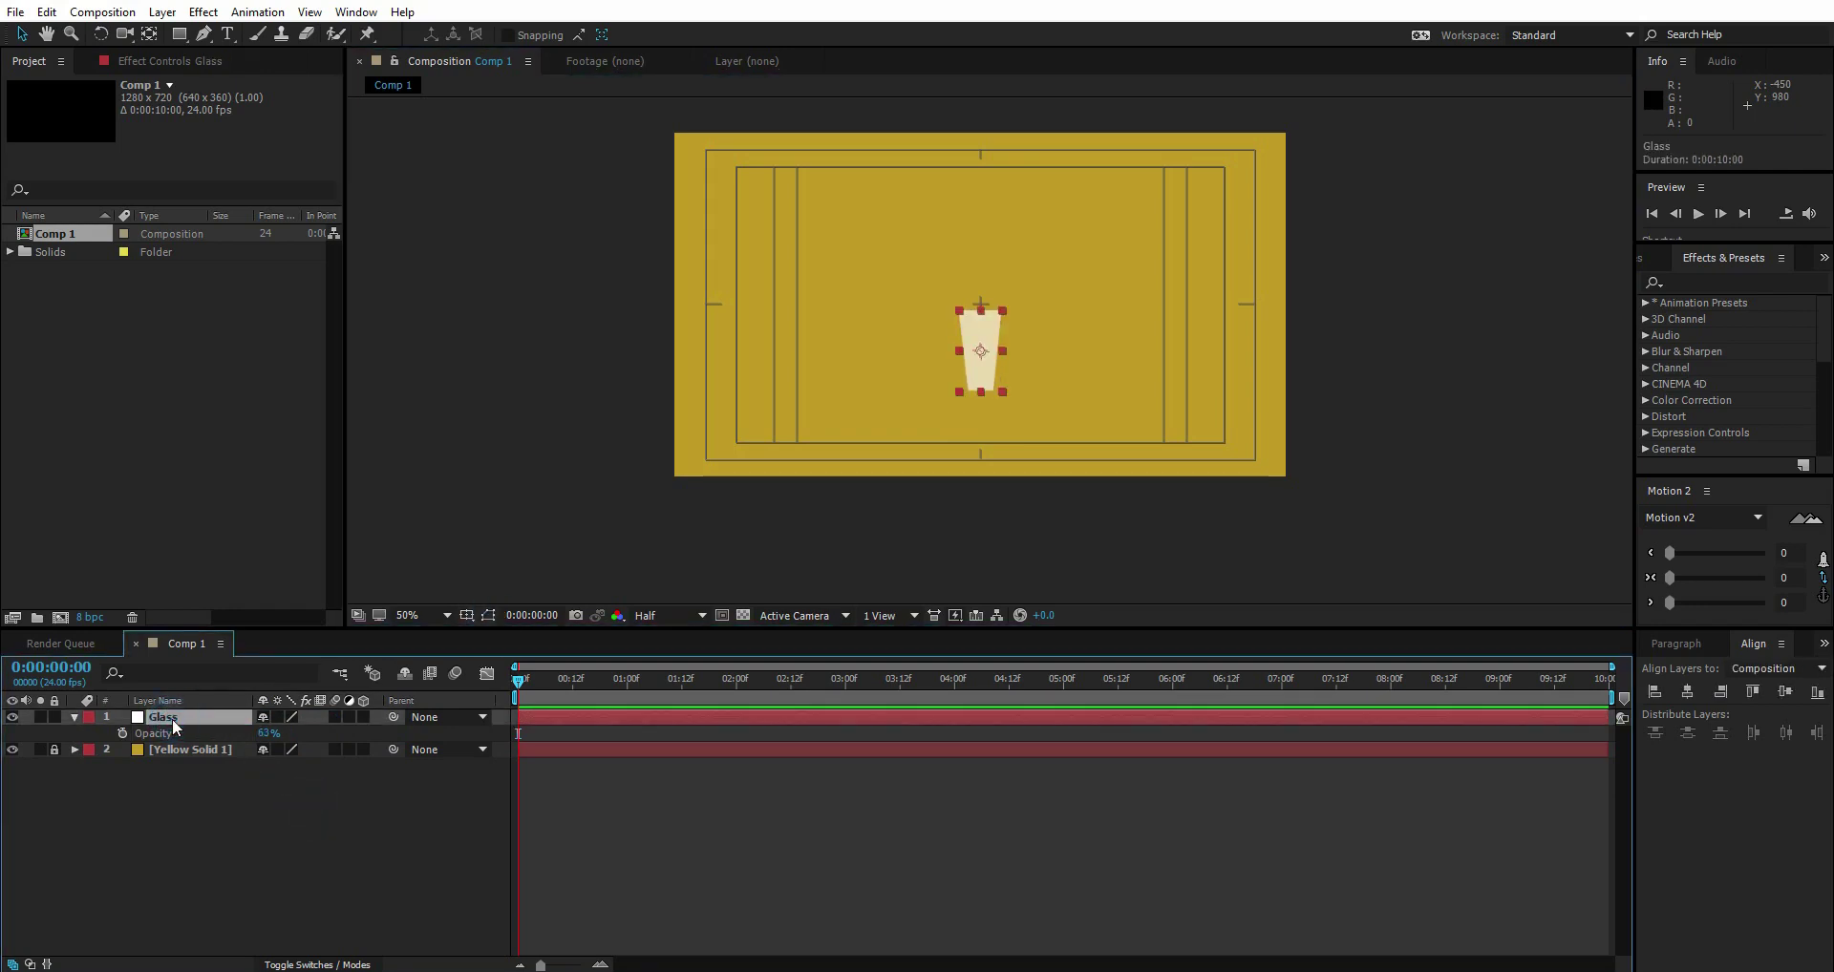
{"action": "key", "text": "ctrl+d"}
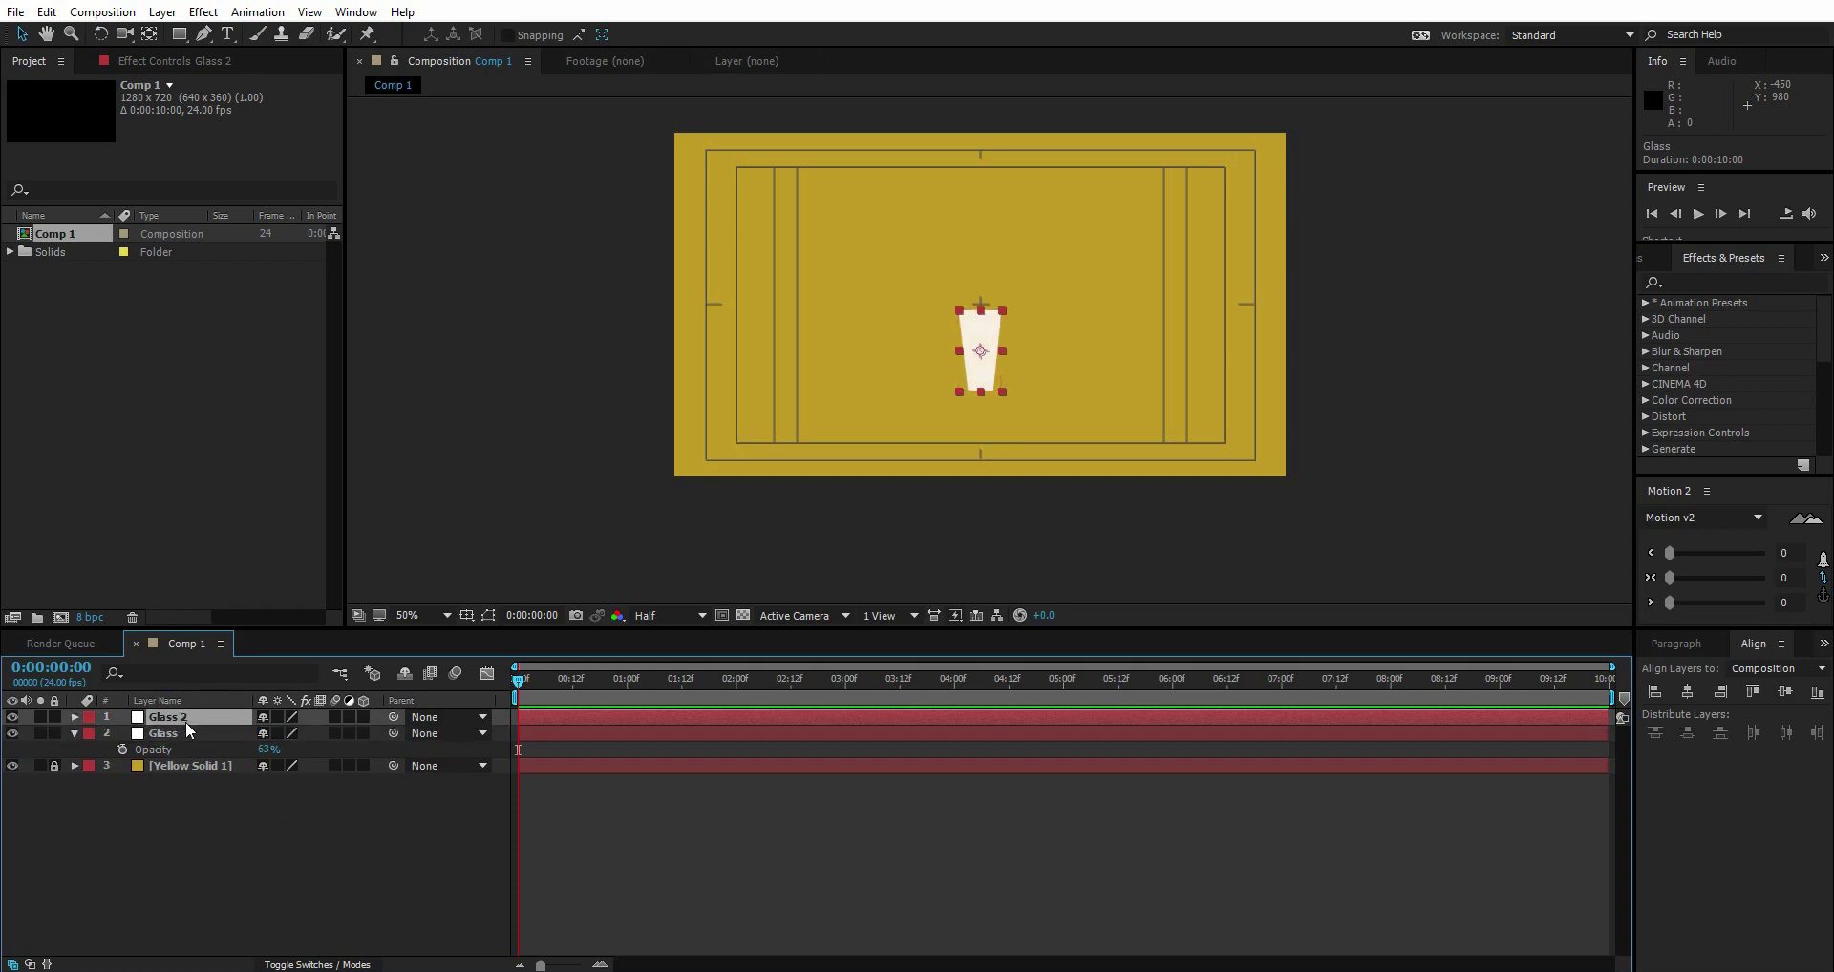
{"action": "key", "text": "Return"}
Name the copy Reflection and reshape its mask into a thin sliver on the glass
{"action": "type", "text": "Re"}
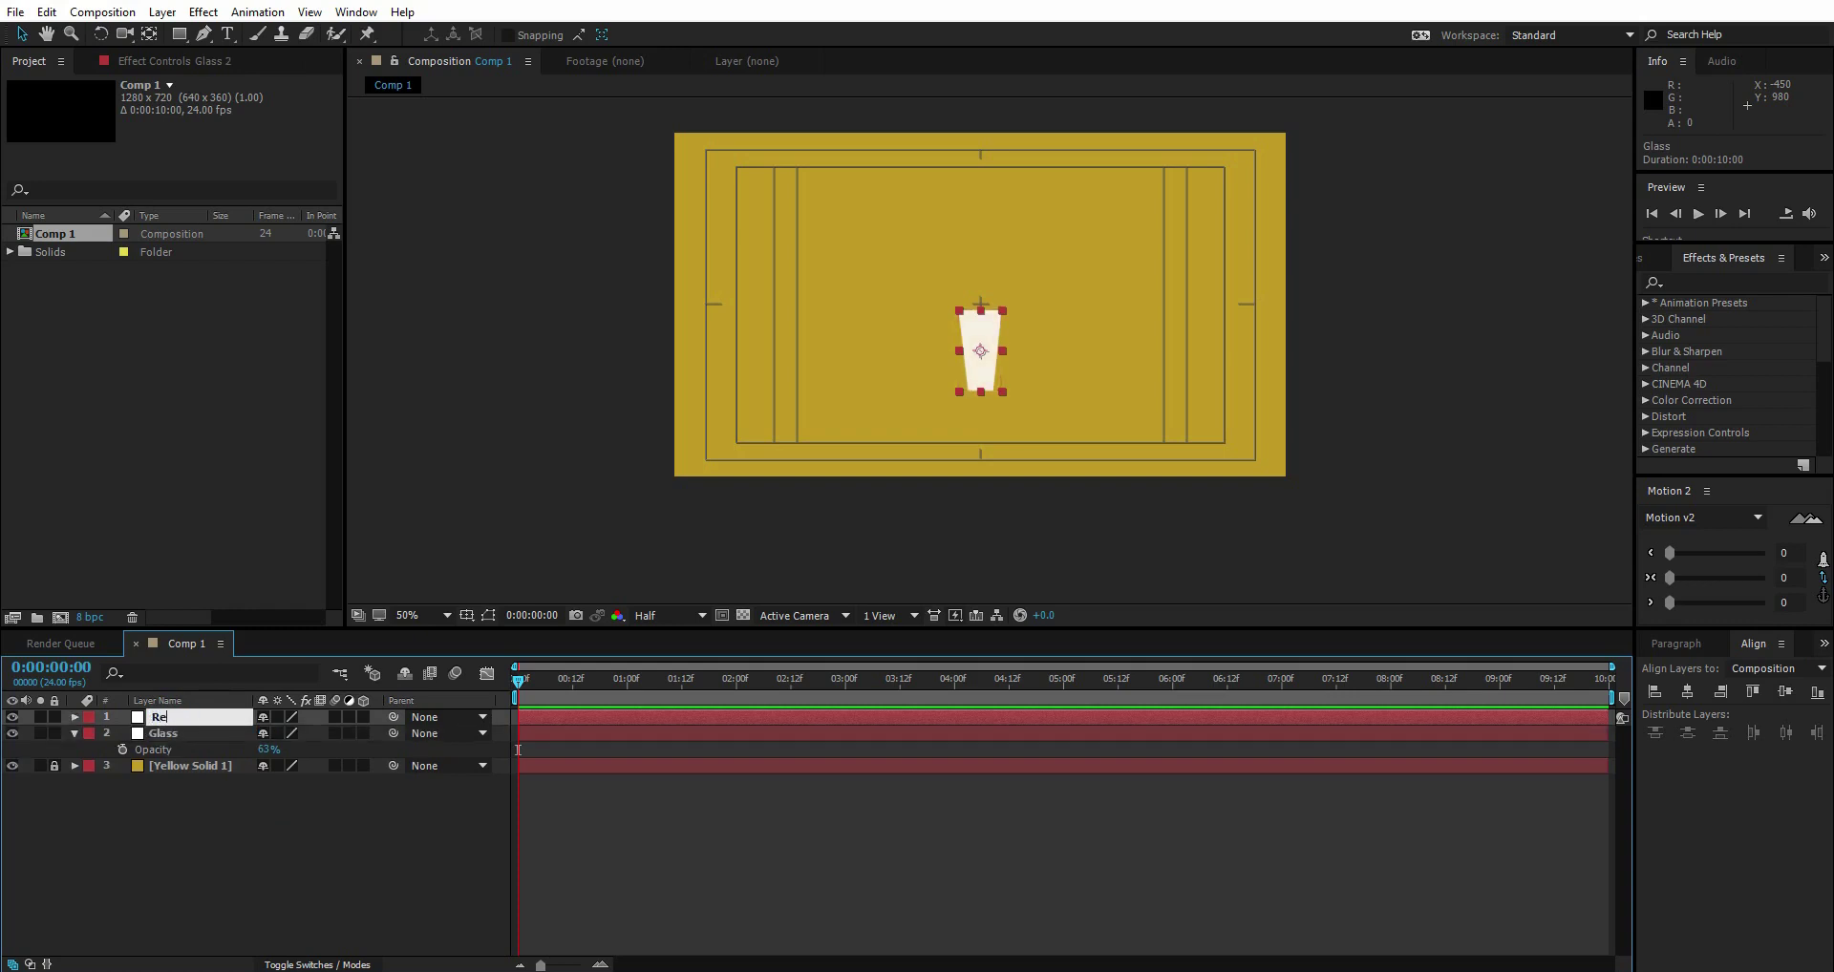
{"action": "type", "text": "flection"}
{"action": "key", "text": "Return"}
{"action": "key", "text": "slash"}
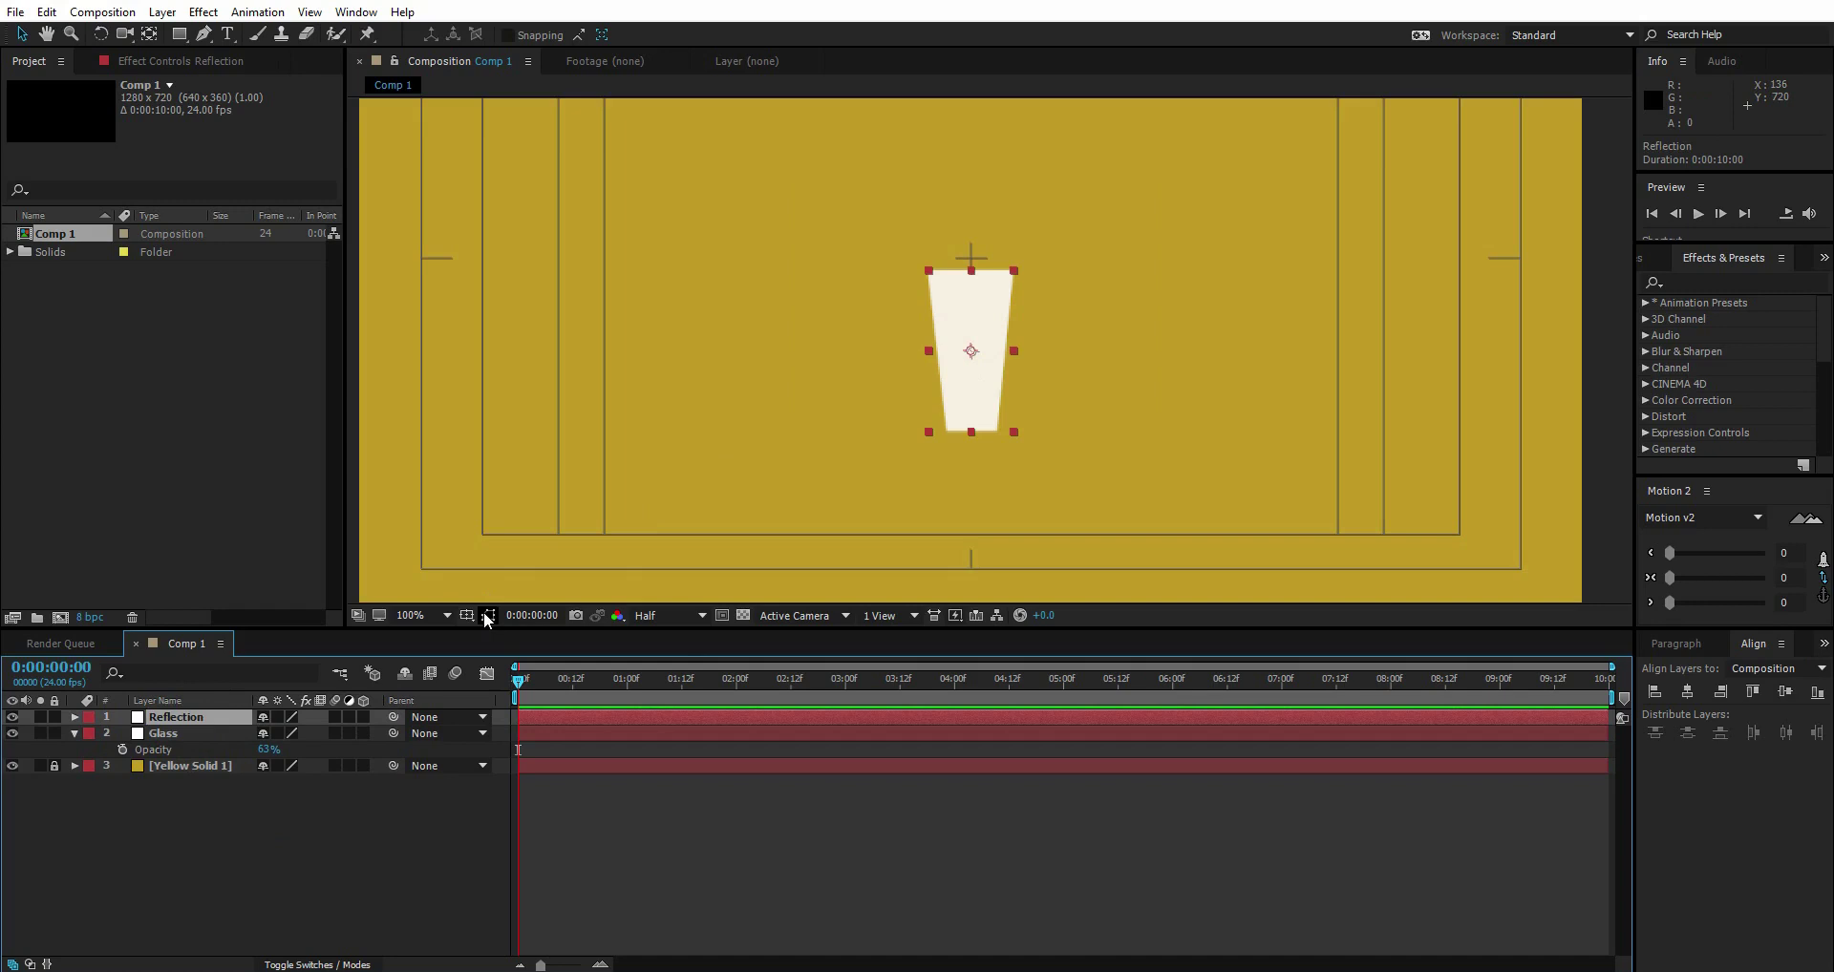
{"action": "scroll", "coordinate": [926, 294], "scroll_direction": "up", "scroll_amount": 1}
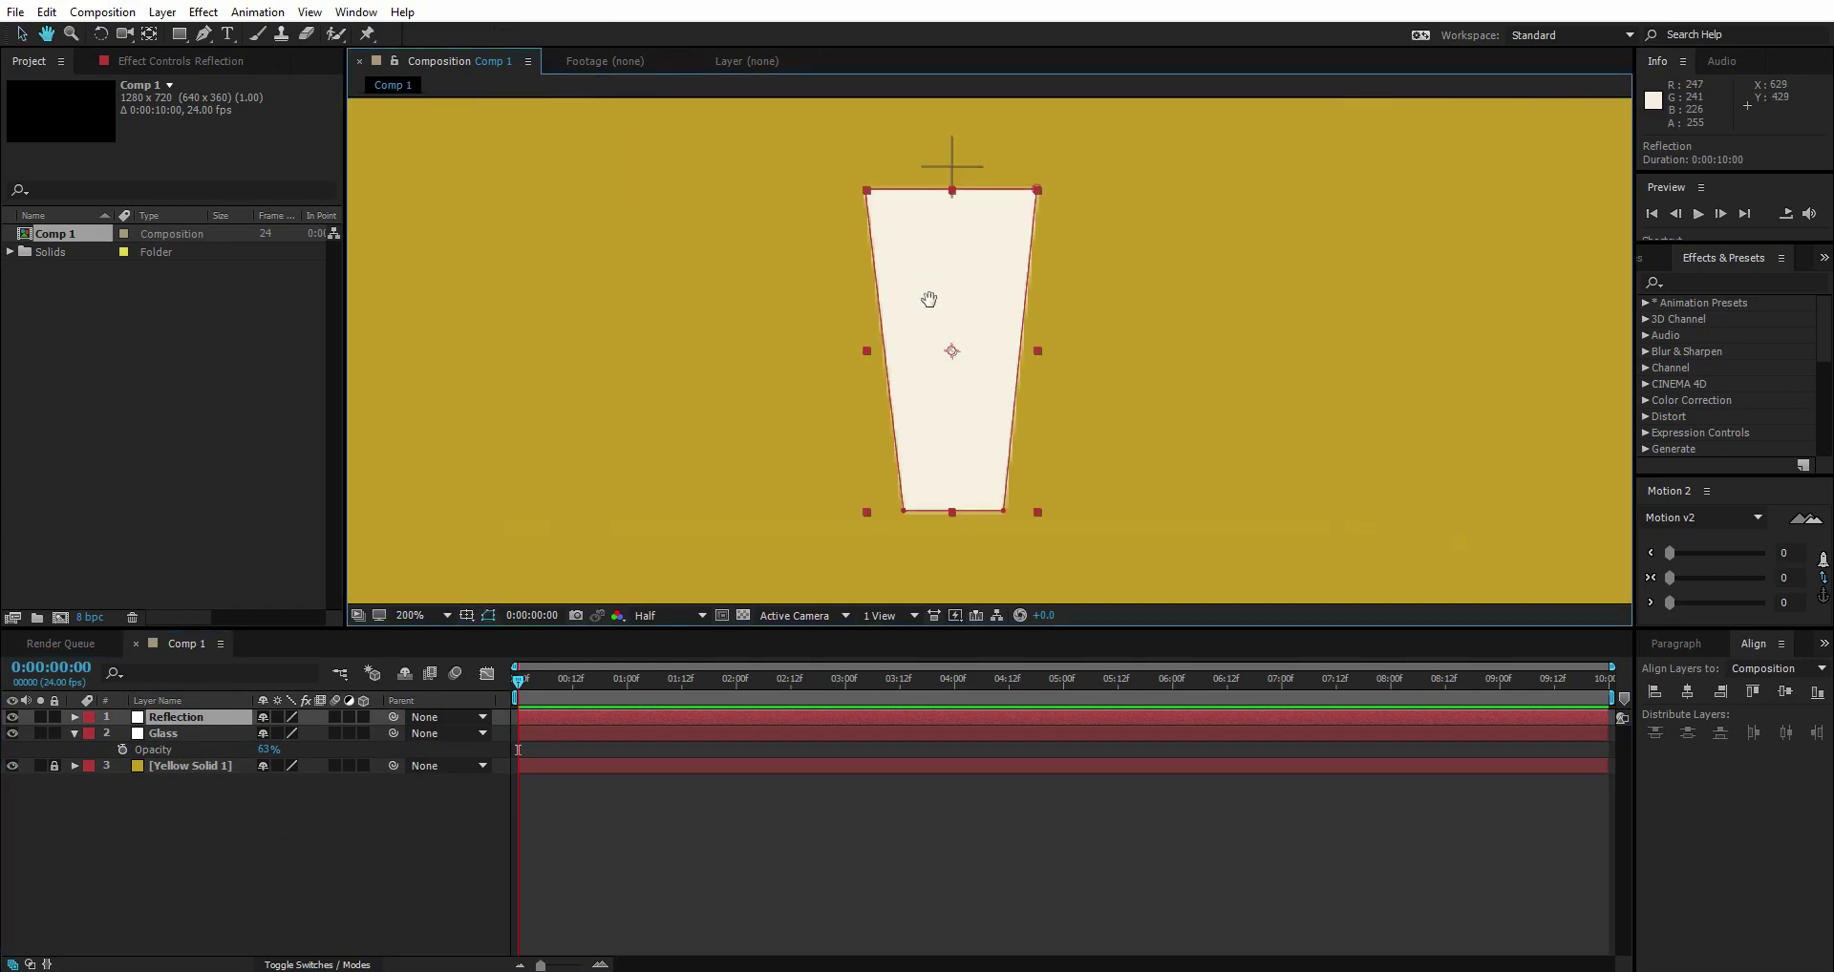
{"action": "left_click_drag", "start_coordinate": [928, 299], "coordinate": [903, 304]}
{"action": "left_click_drag", "start_coordinate": [840, 194], "coordinate": [972, 282]}
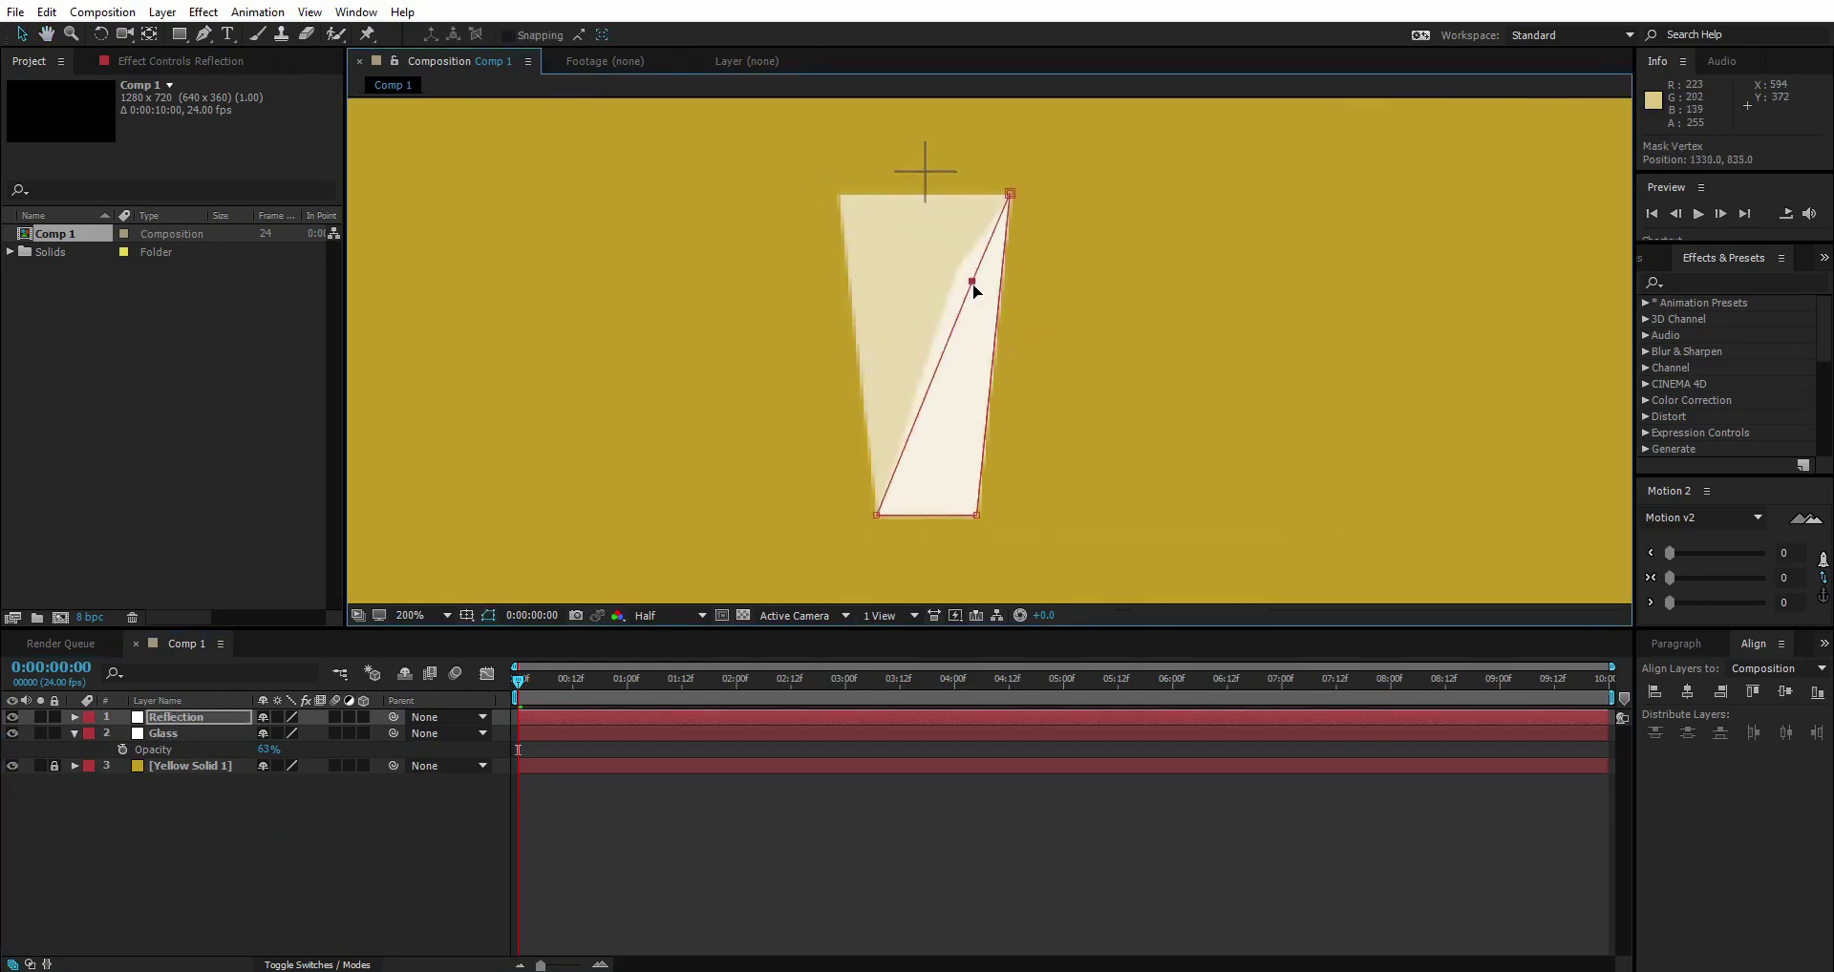
{"action": "left_click_drag", "start_coordinate": [1009, 194], "coordinate": [1001, 232]}
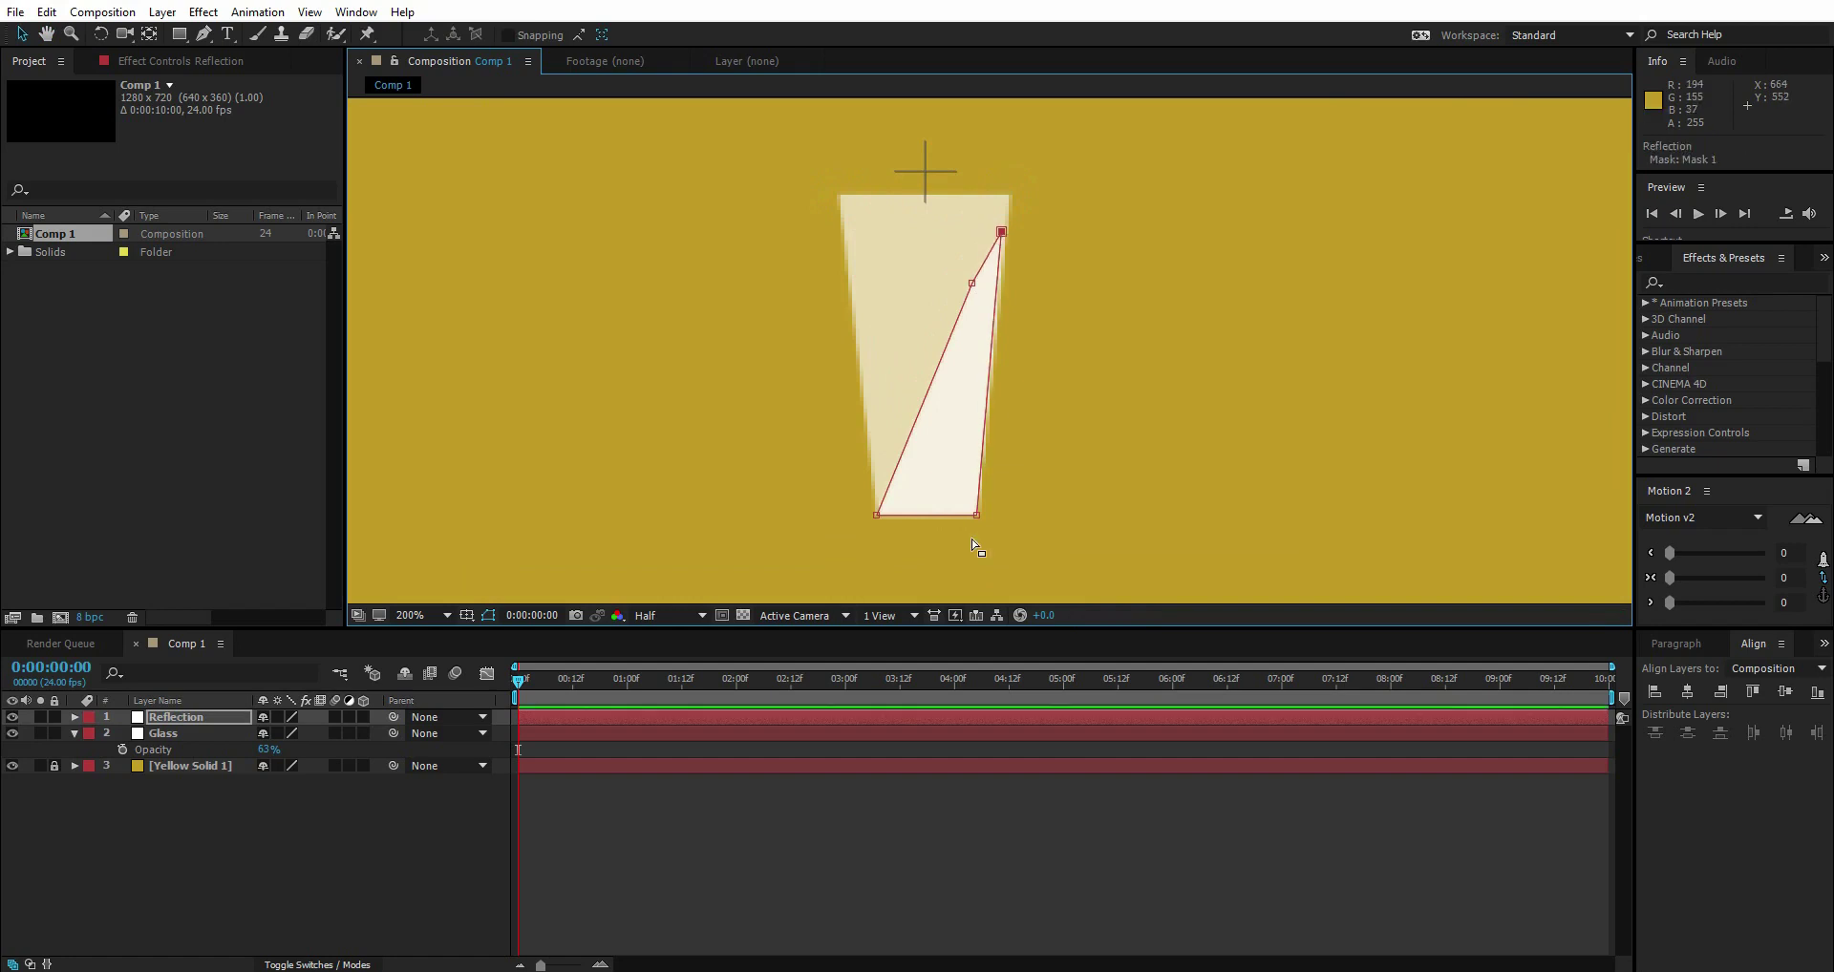
{"action": "left_click_drag", "start_coordinate": [976, 515], "coordinate": [970, 456]}
{"action": "left_click_drag", "start_coordinate": [876, 515], "coordinate": [951, 501]}
Set the Reflection layer's opacity to 72%
{"action": "left_click", "coordinate": [229, 719]}
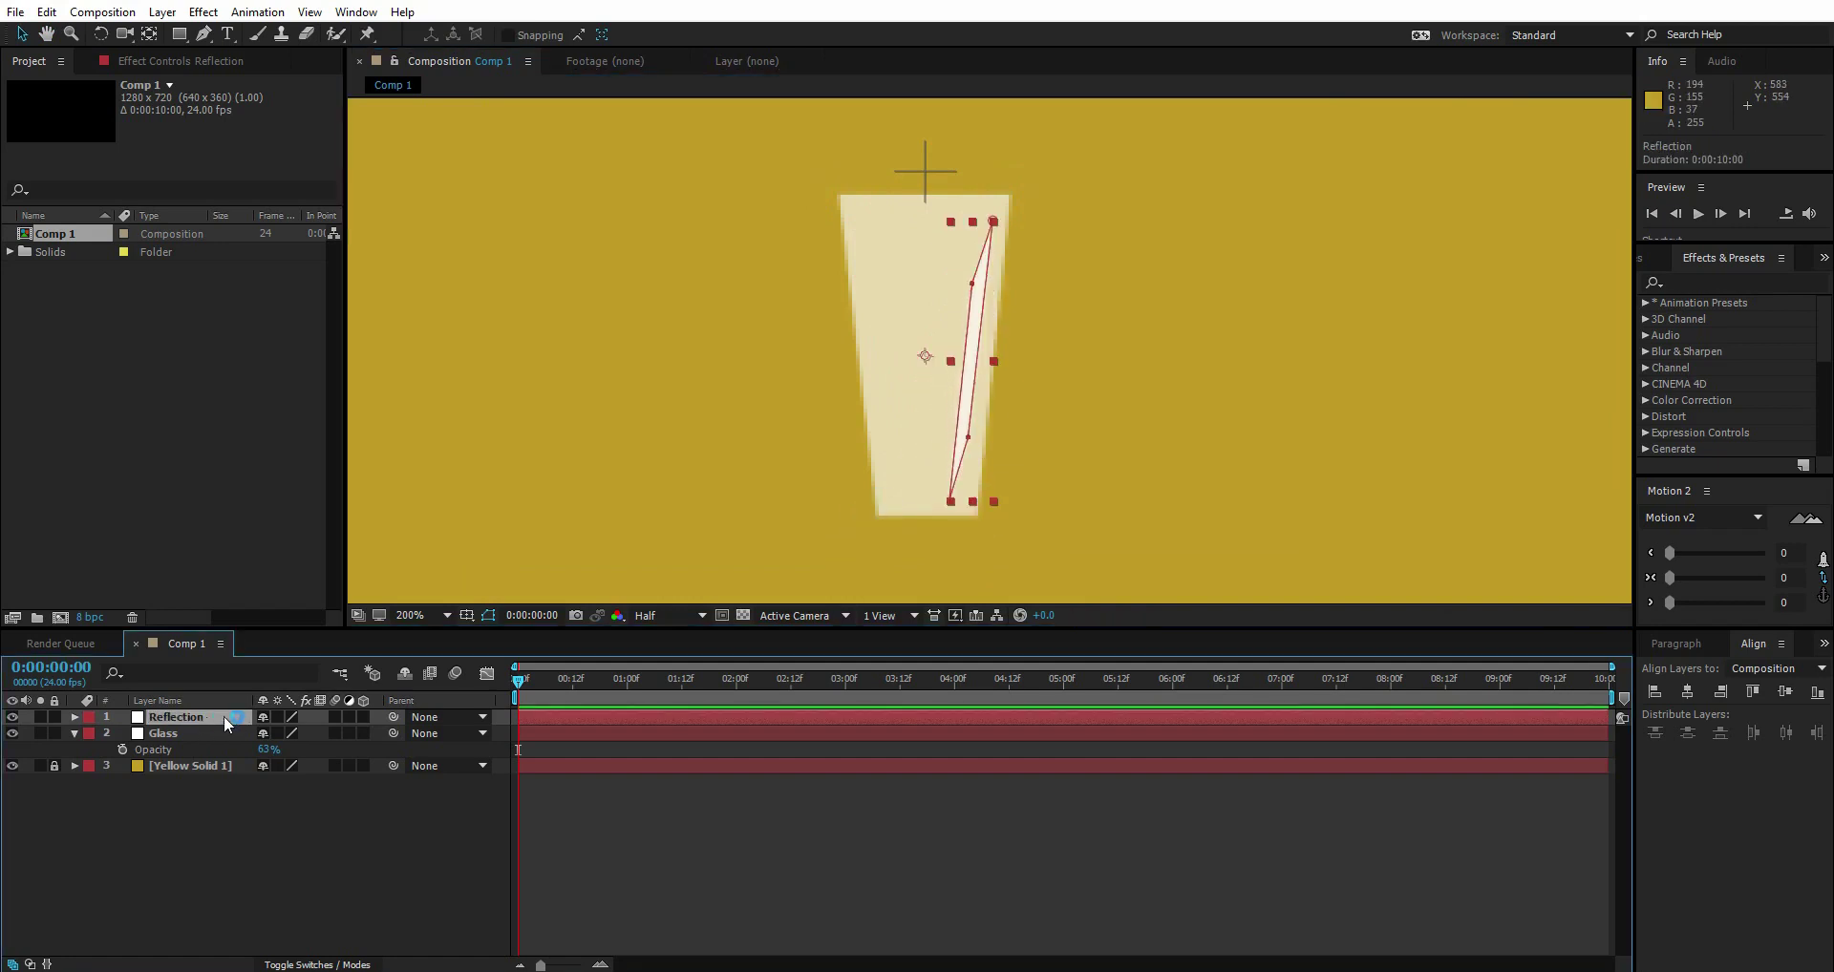
{"action": "key", "text": "t"}
{"action": "left_click_drag", "start_coordinate": [272, 734], "coordinate": [258, 734]}
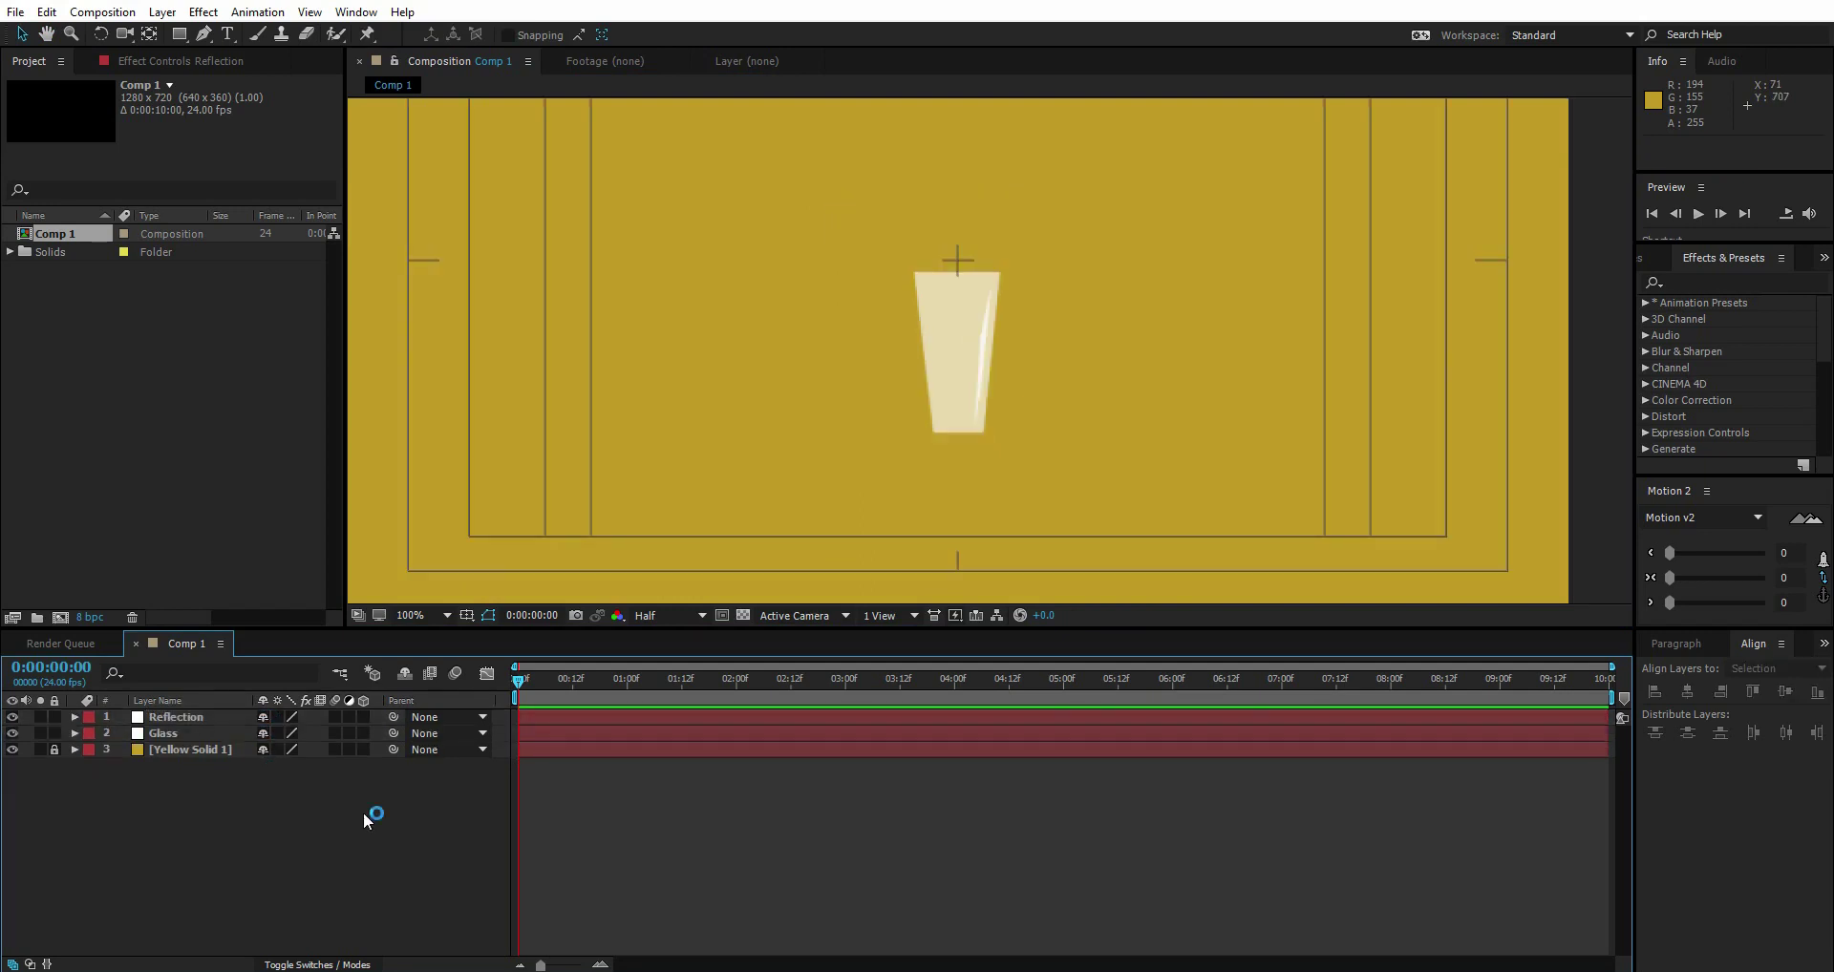
Add a new cyan solid layer
{"action": "right_click", "coordinate": [361, 812]}
{"action": "mouse_move", "coordinate": [407, 632]}
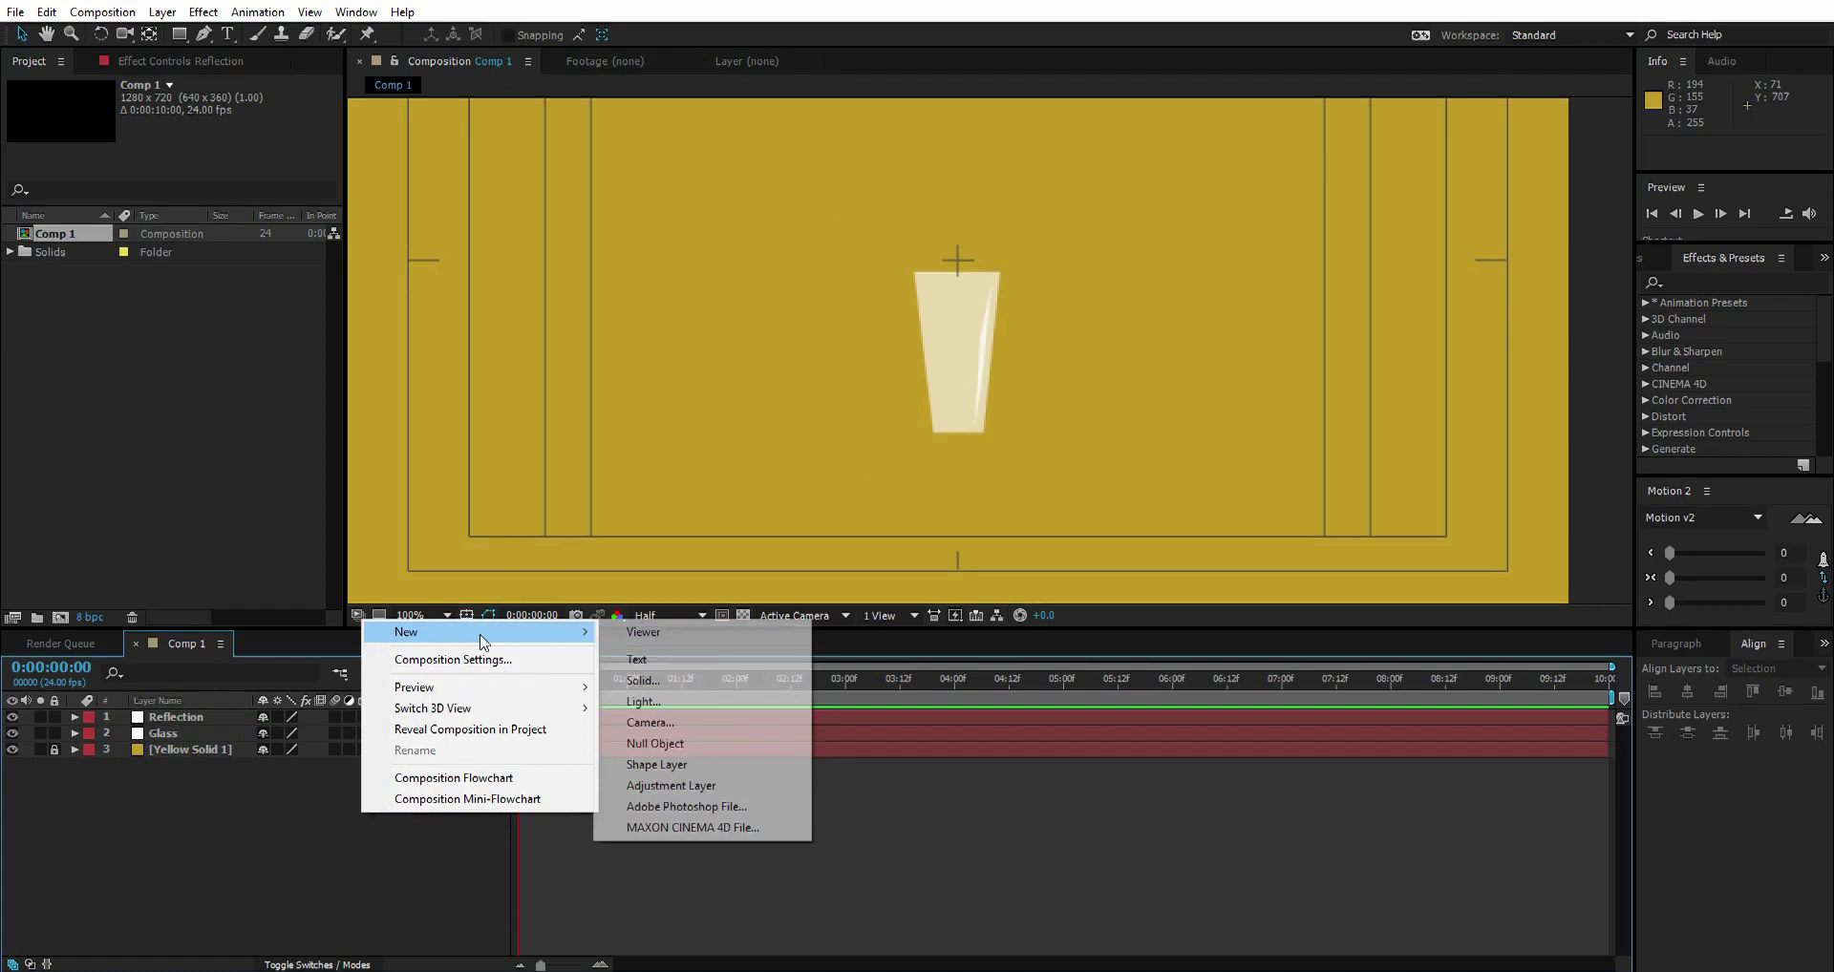
{"action": "left_click", "coordinate": [650, 681]}
{"action": "left_click", "coordinate": [906, 600]}
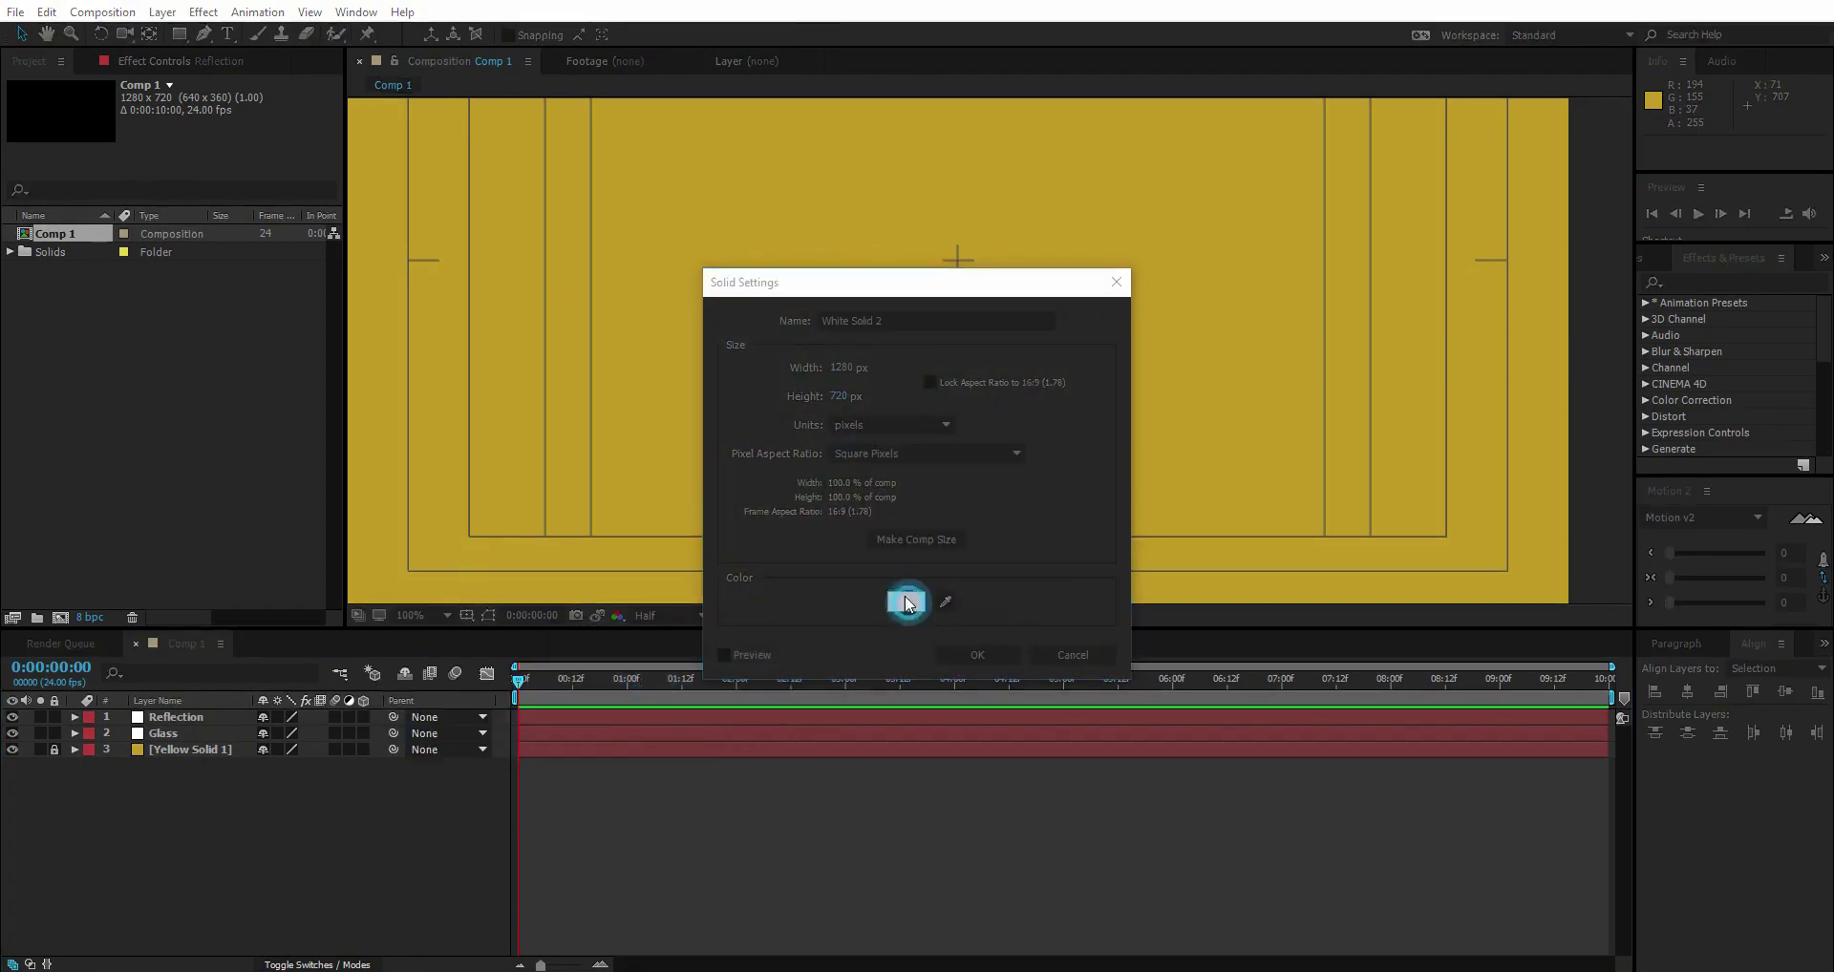
{"action": "left_click_drag", "start_coordinate": [386, 533], "coordinate": [389, 425]}
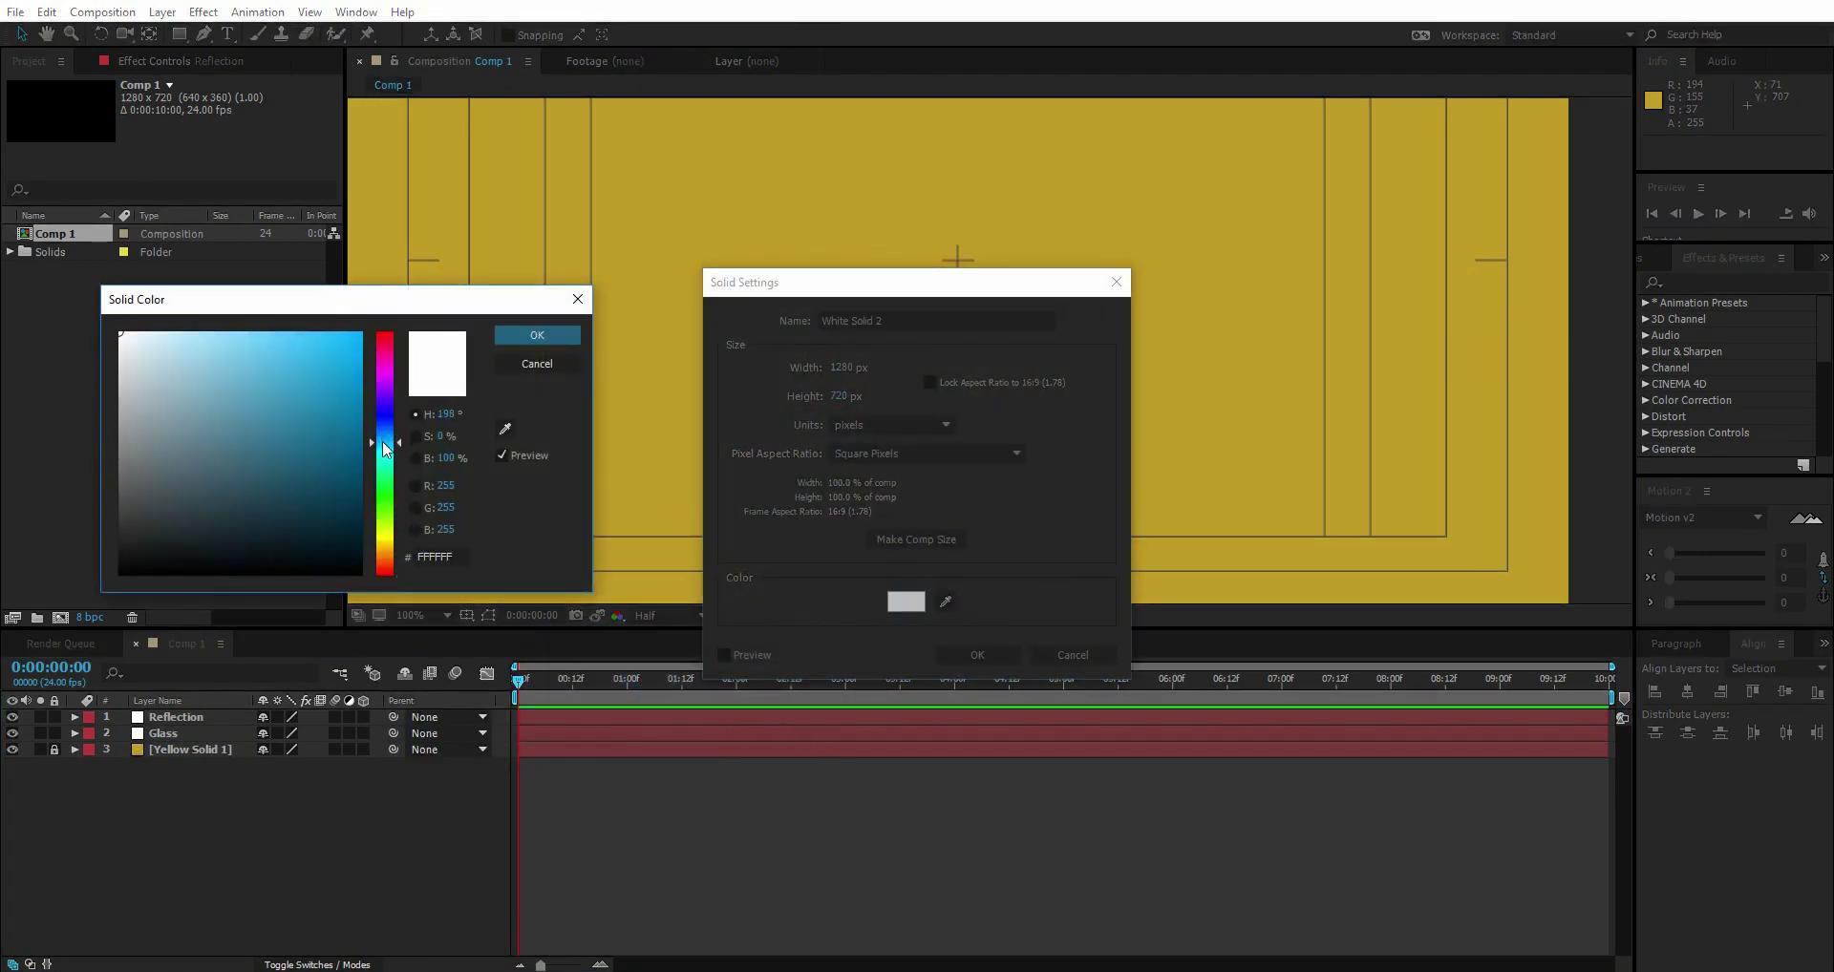
{"action": "key", "text": "Return"}
{"action": "key", "text": "Return"}
{"action": "key", "text": "Return"}
Name the cyan solid 'water' and mask it to a wide central rectangle covering the glass
{"action": "type", "text": "water"}
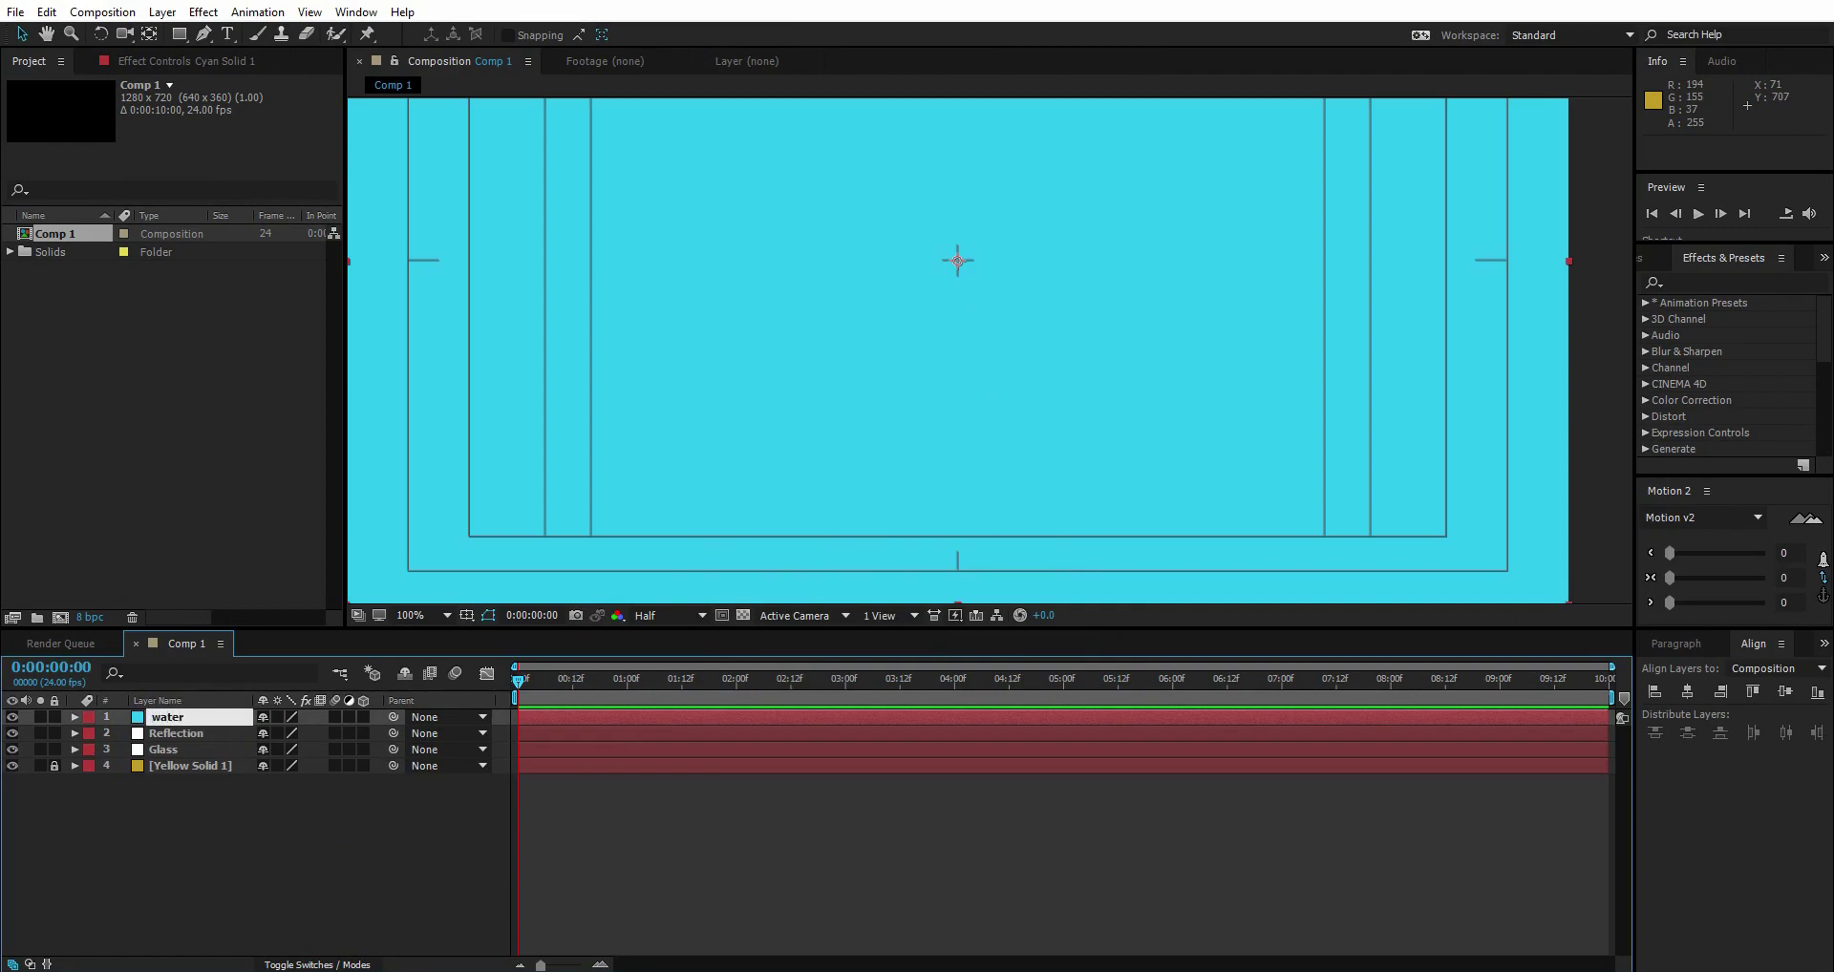
{"action": "key", "text": "Return"}
{"action": "key", "text": "shift+slash"}
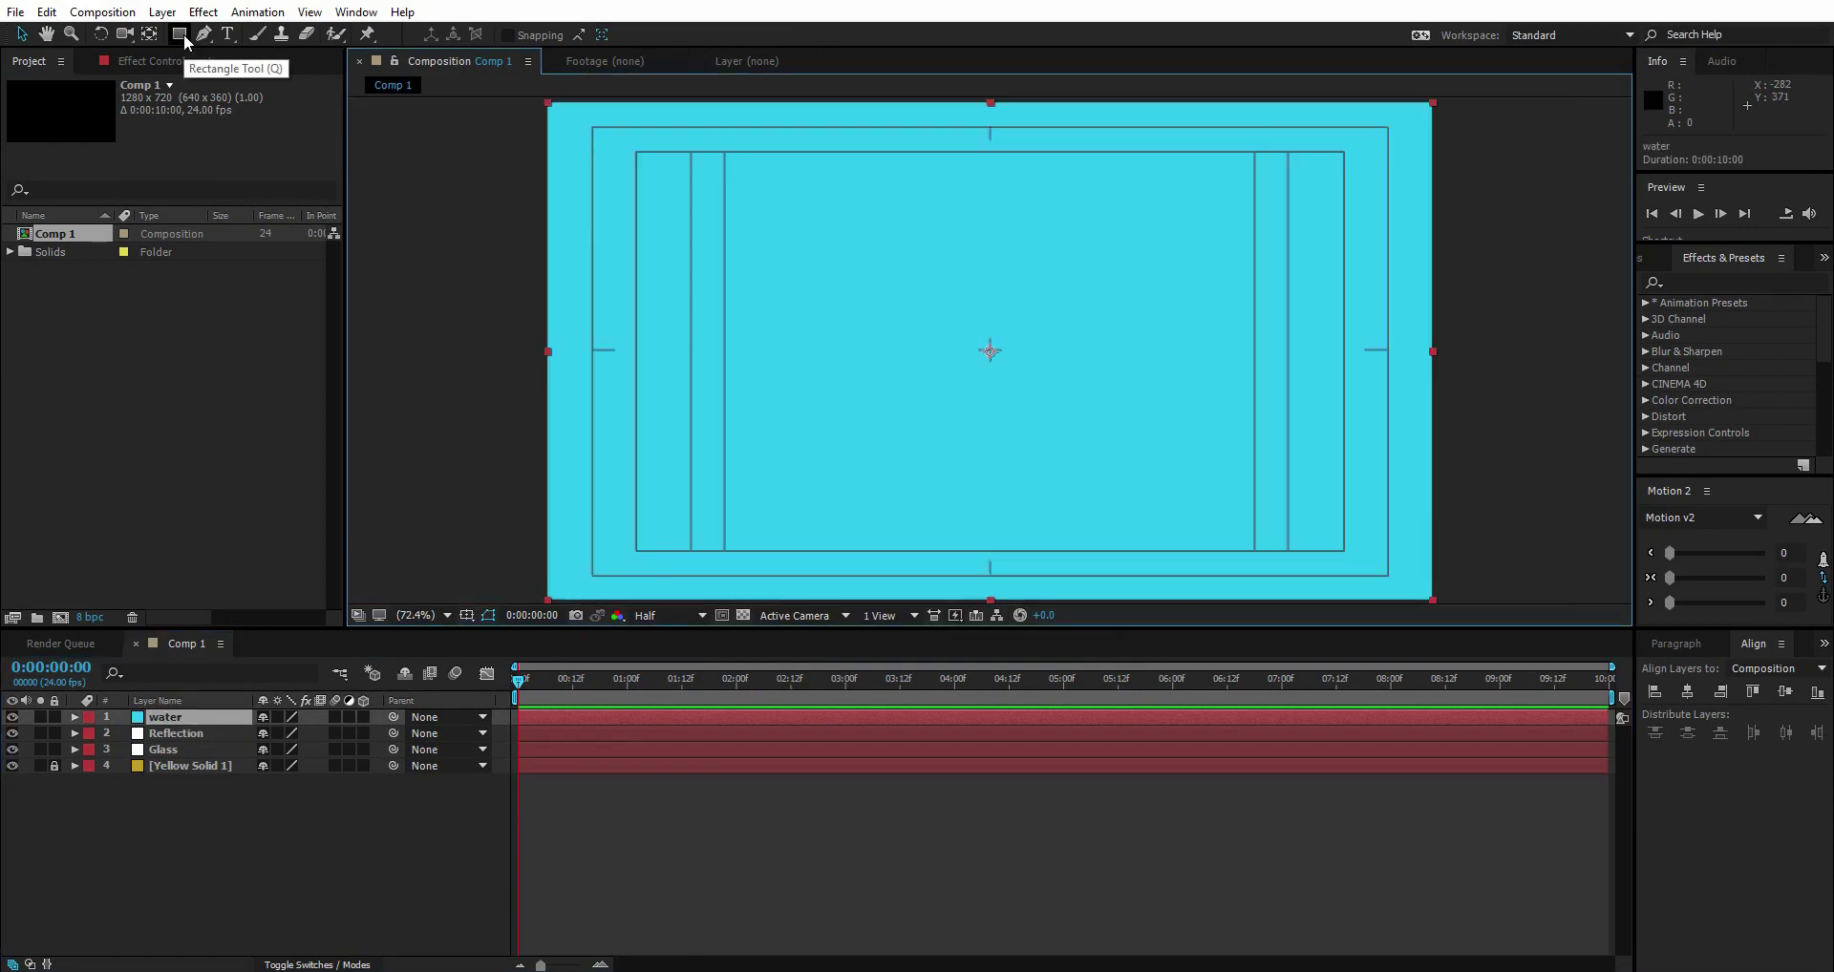
{"action": "left_click", "coordinate": [181, 35]}
{"action": "mouse_move", "coordinate": [758, 241]}
{"action": "left_mouse_down"}
{"action": "mouse_move", "coordinate": [1245, 490]}
{"action": "mouse_move", "coordinate": [1211, 487]}
{"action": "left_mouse_up"}
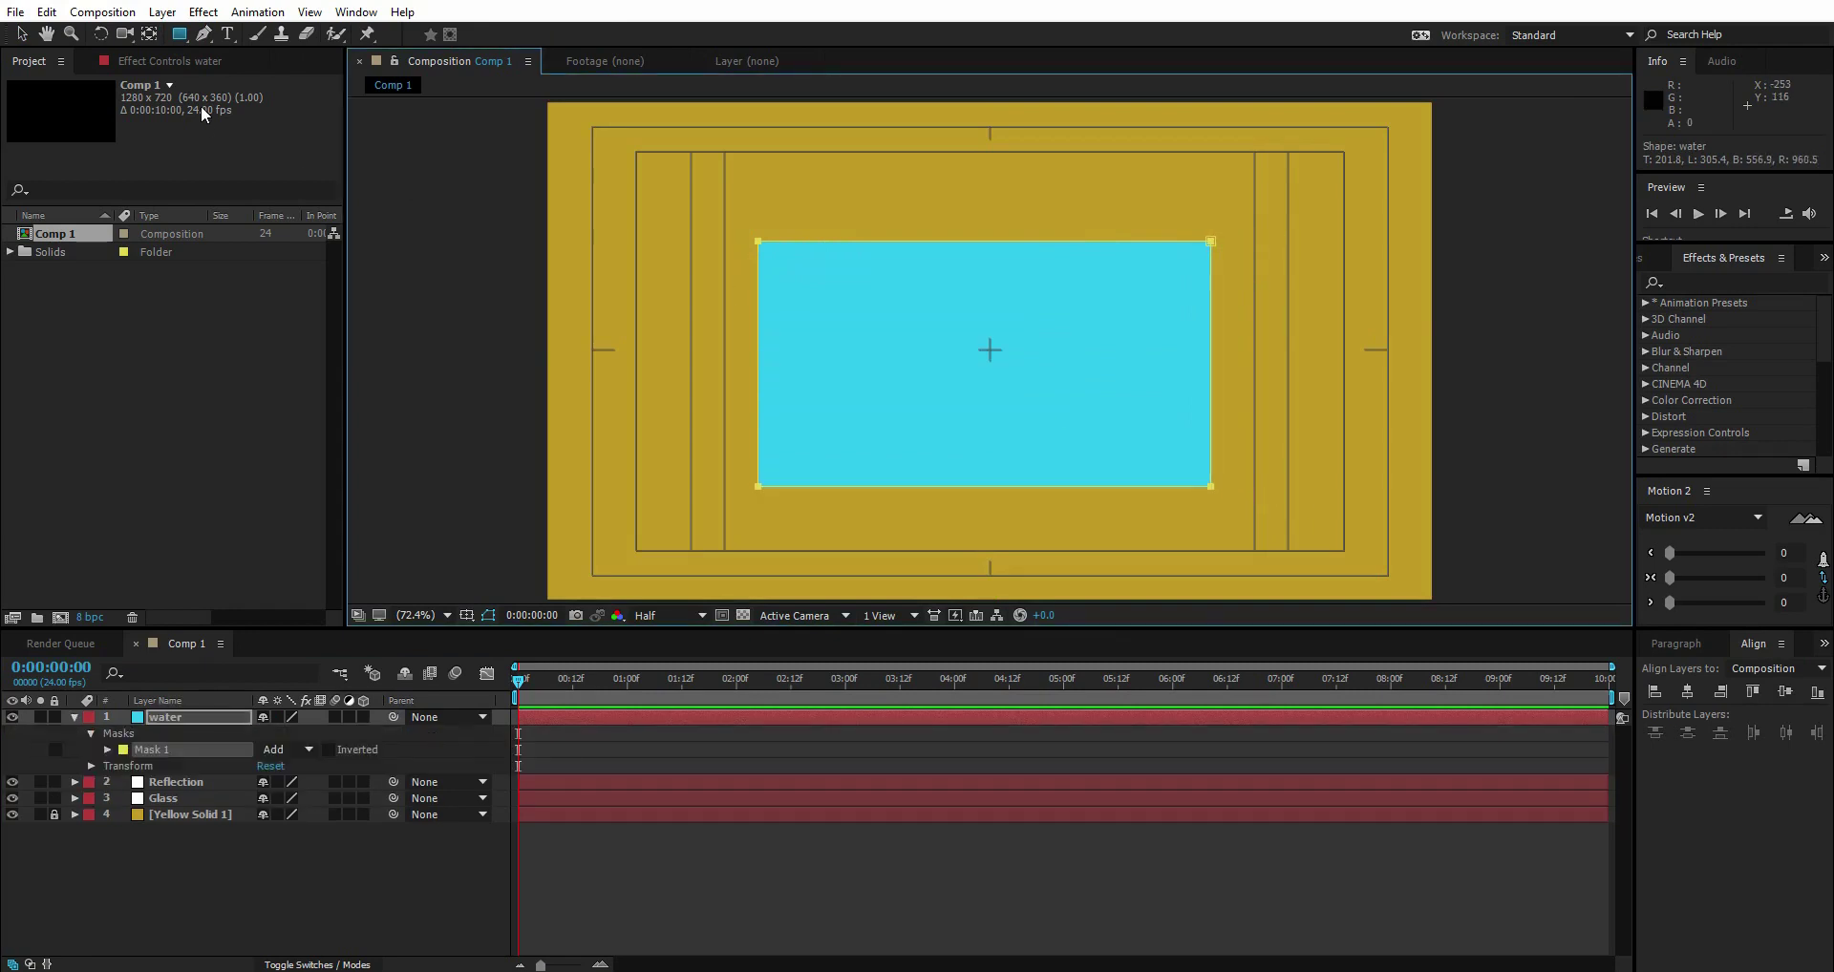
{"action": "left_click", "coordinate": [21, 33]}
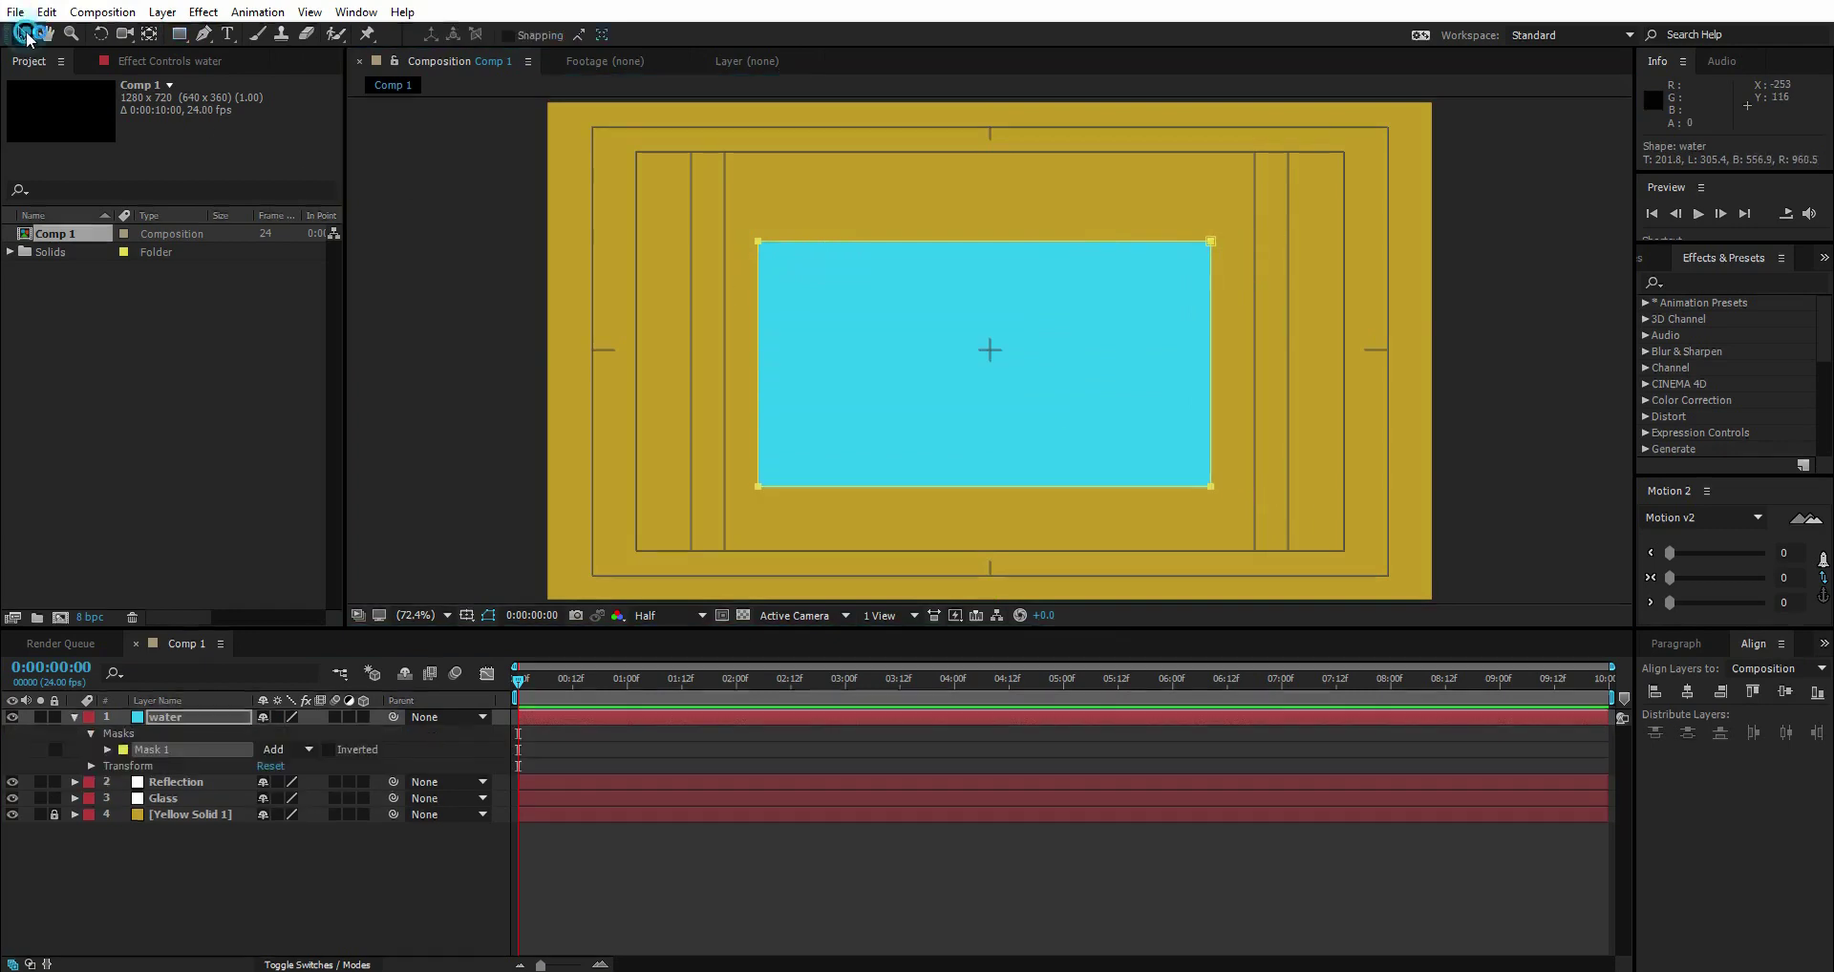
{"action": "left_click", "coordinate": [210, 718]}
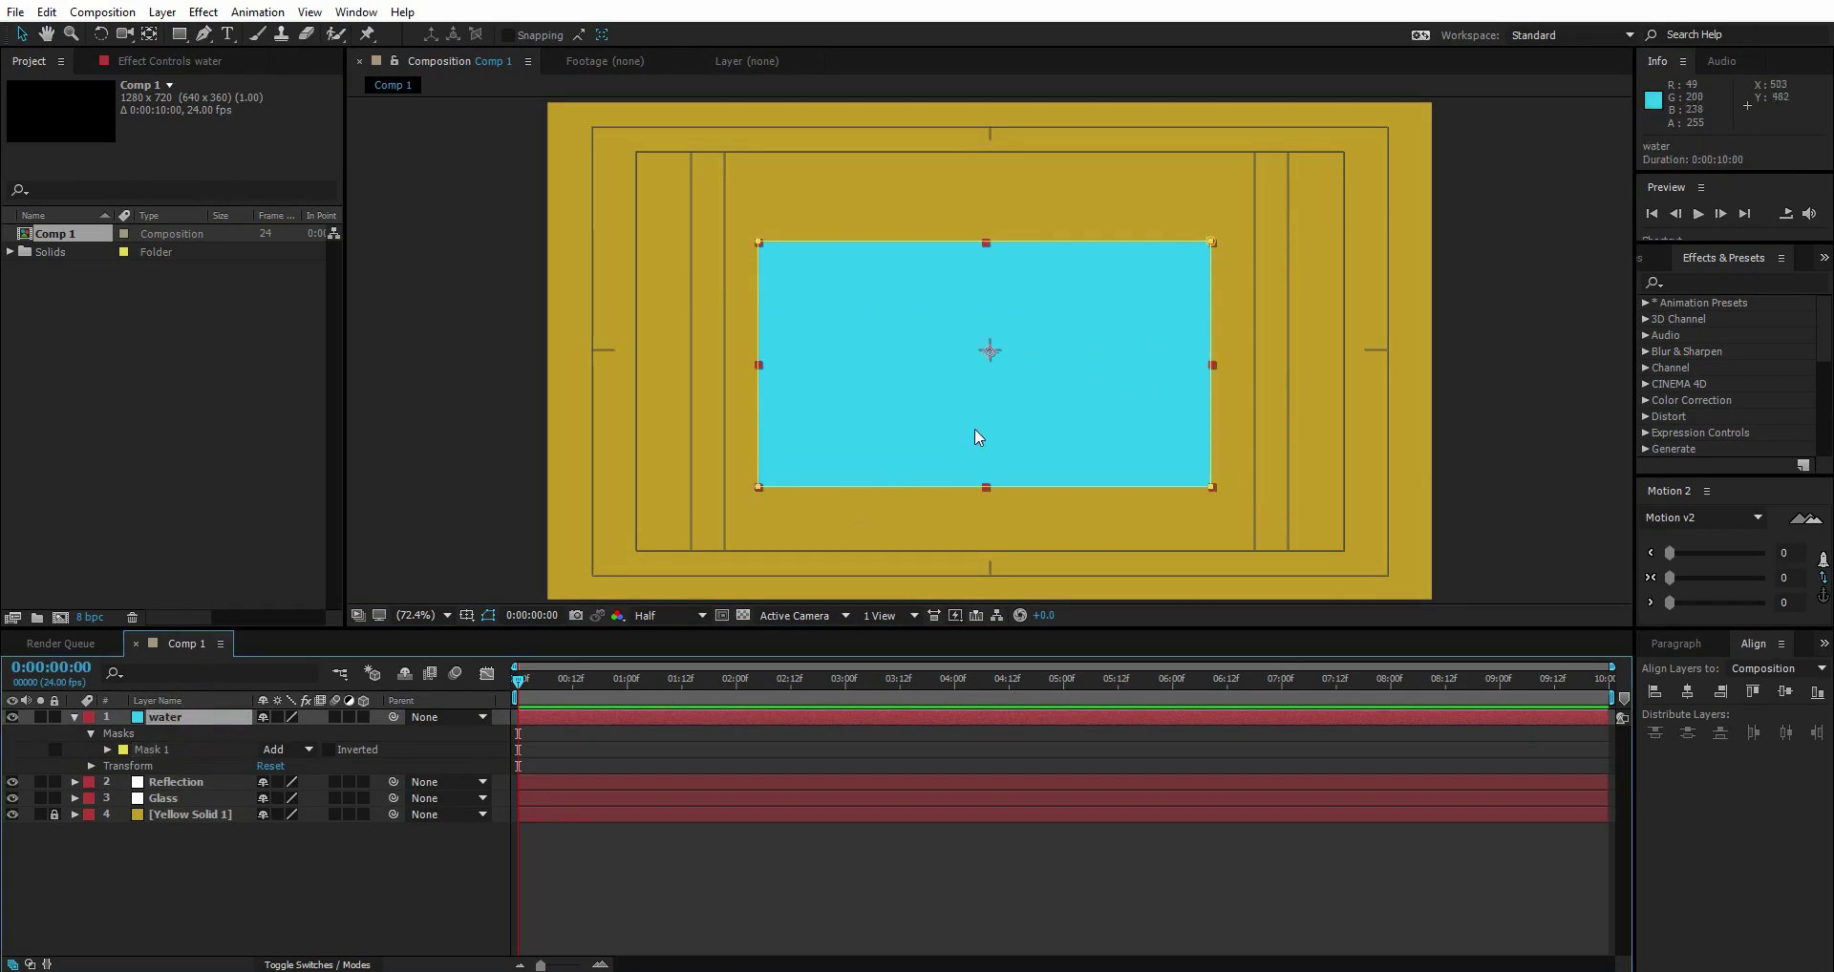
{"action": "left_click", "coordinate": [170, 722]}
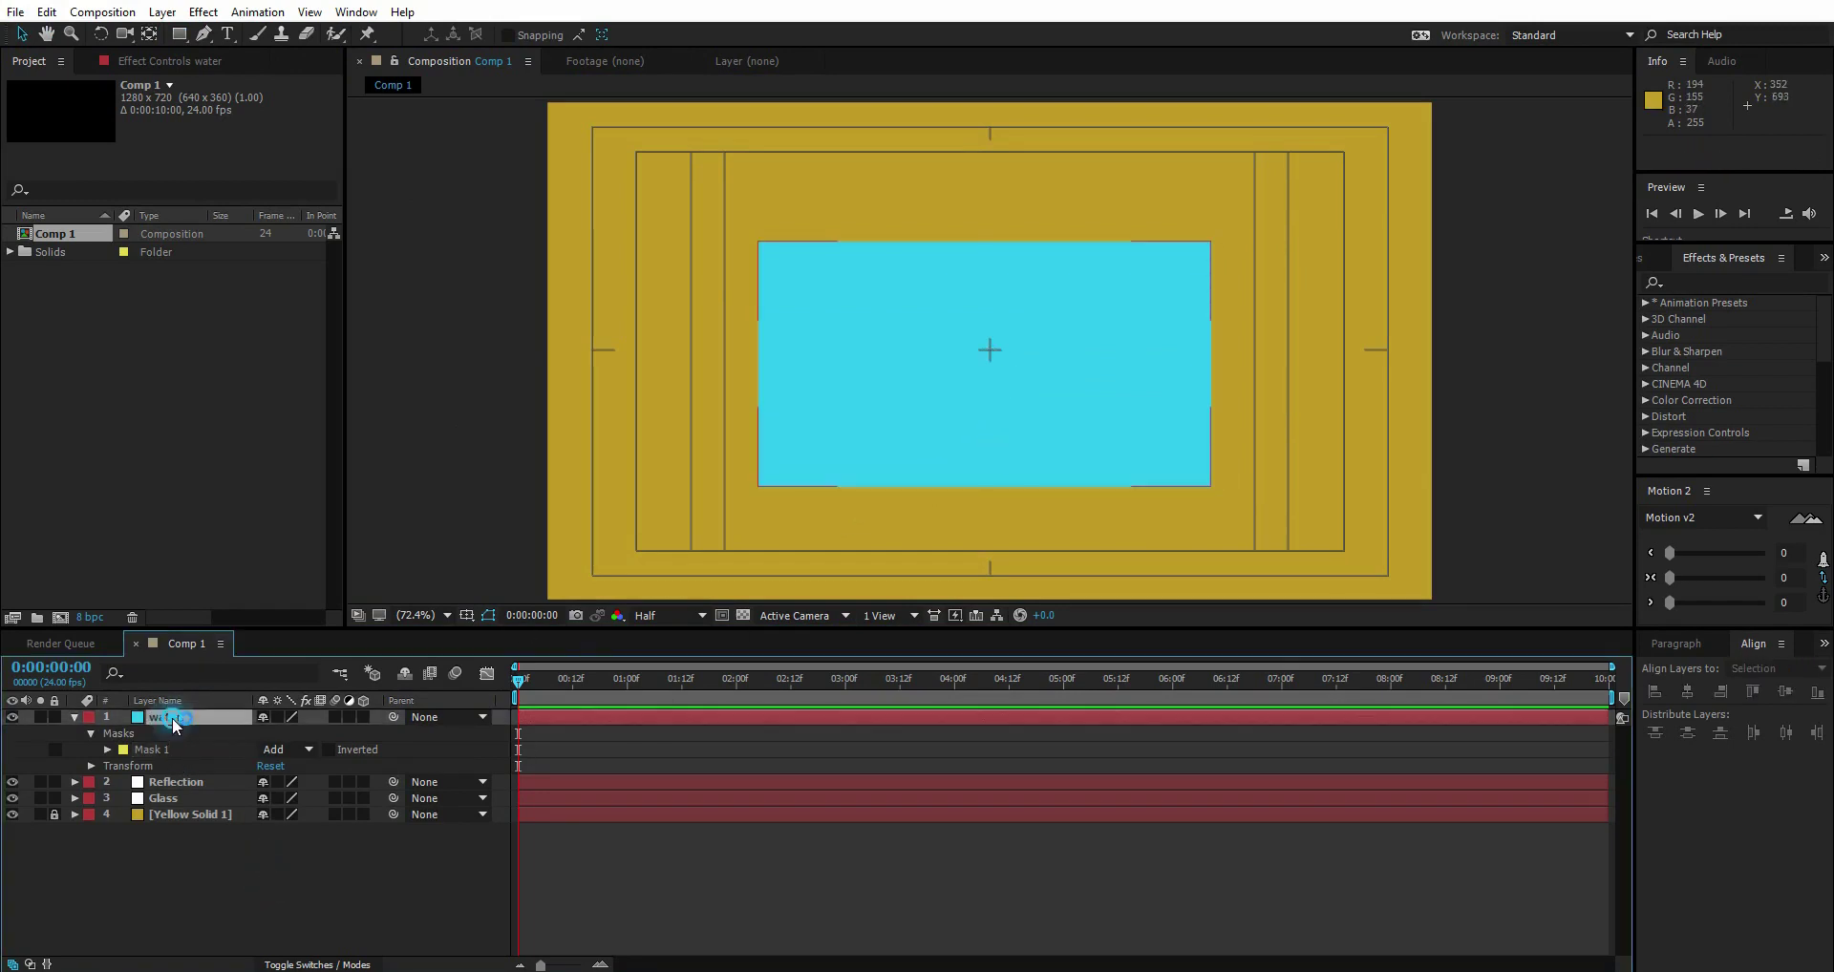
Apply Wave Warp to the water layer, preview the ripple, and set Wave Speed to 2
{"action": "left_click", "coordinate": [1716, 283]}
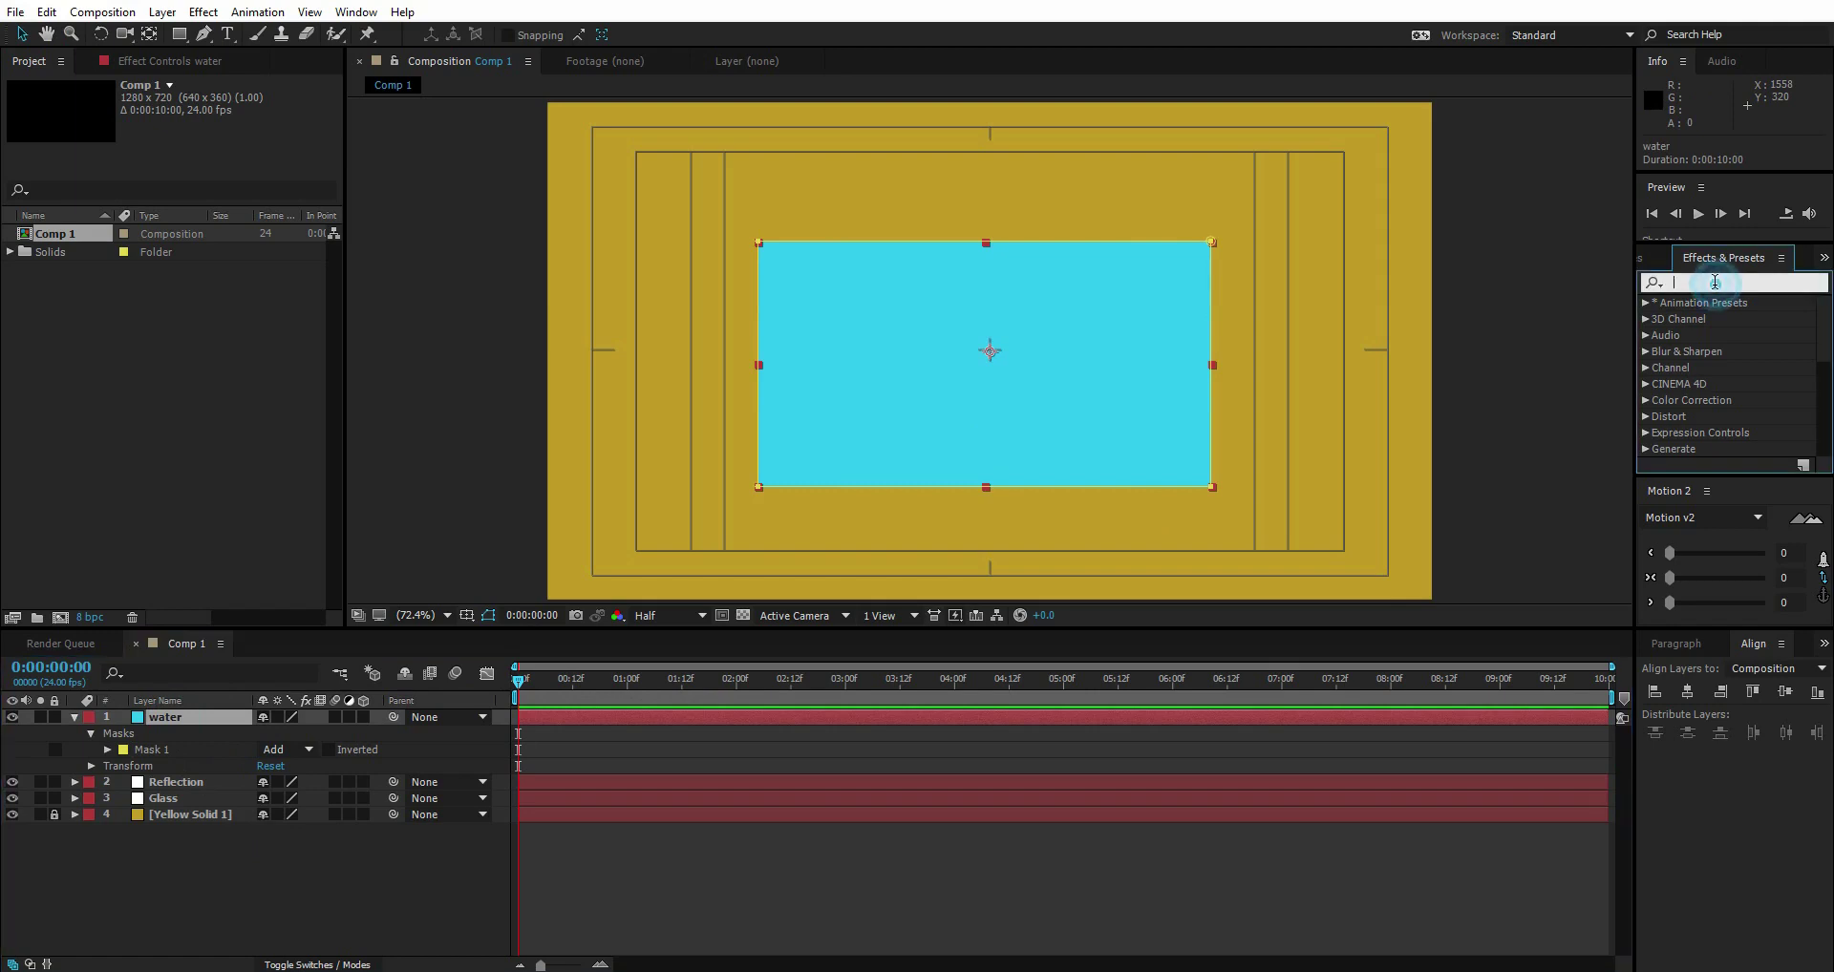
{"action": "type", "text": "wave"}
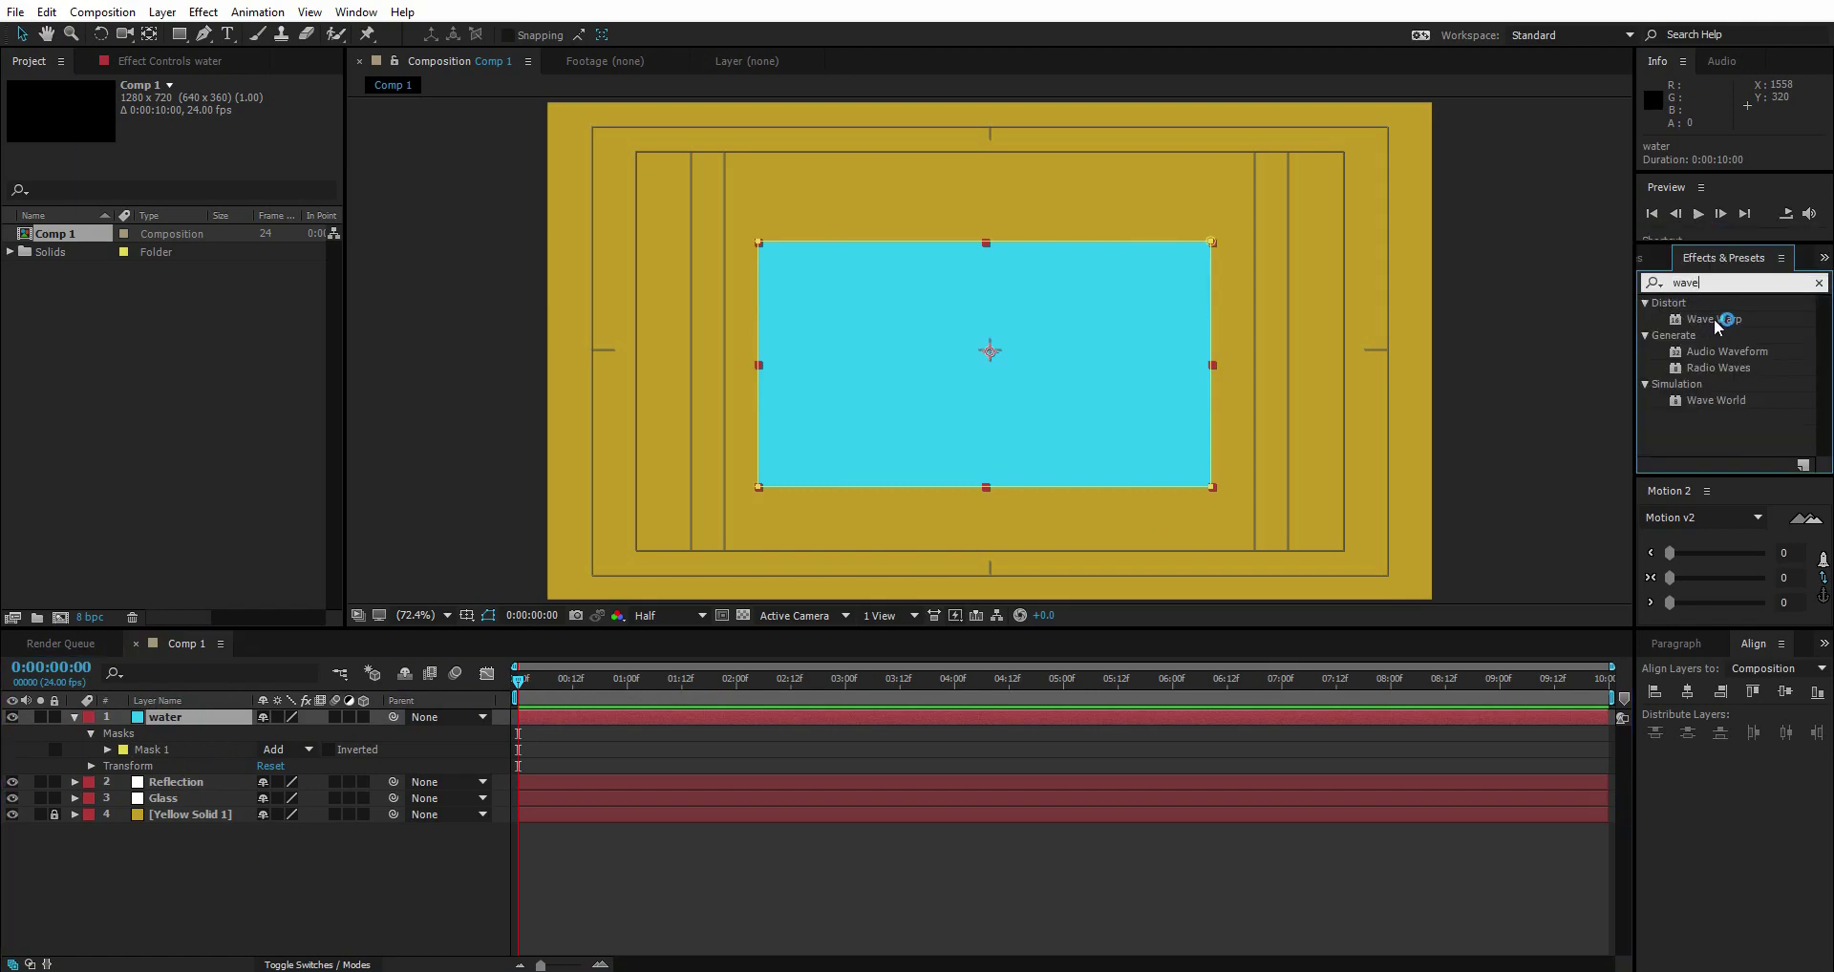
{"action": "left_click_drag", "start_coordinate": [1716, 318], "coordinate": [168, 720]}
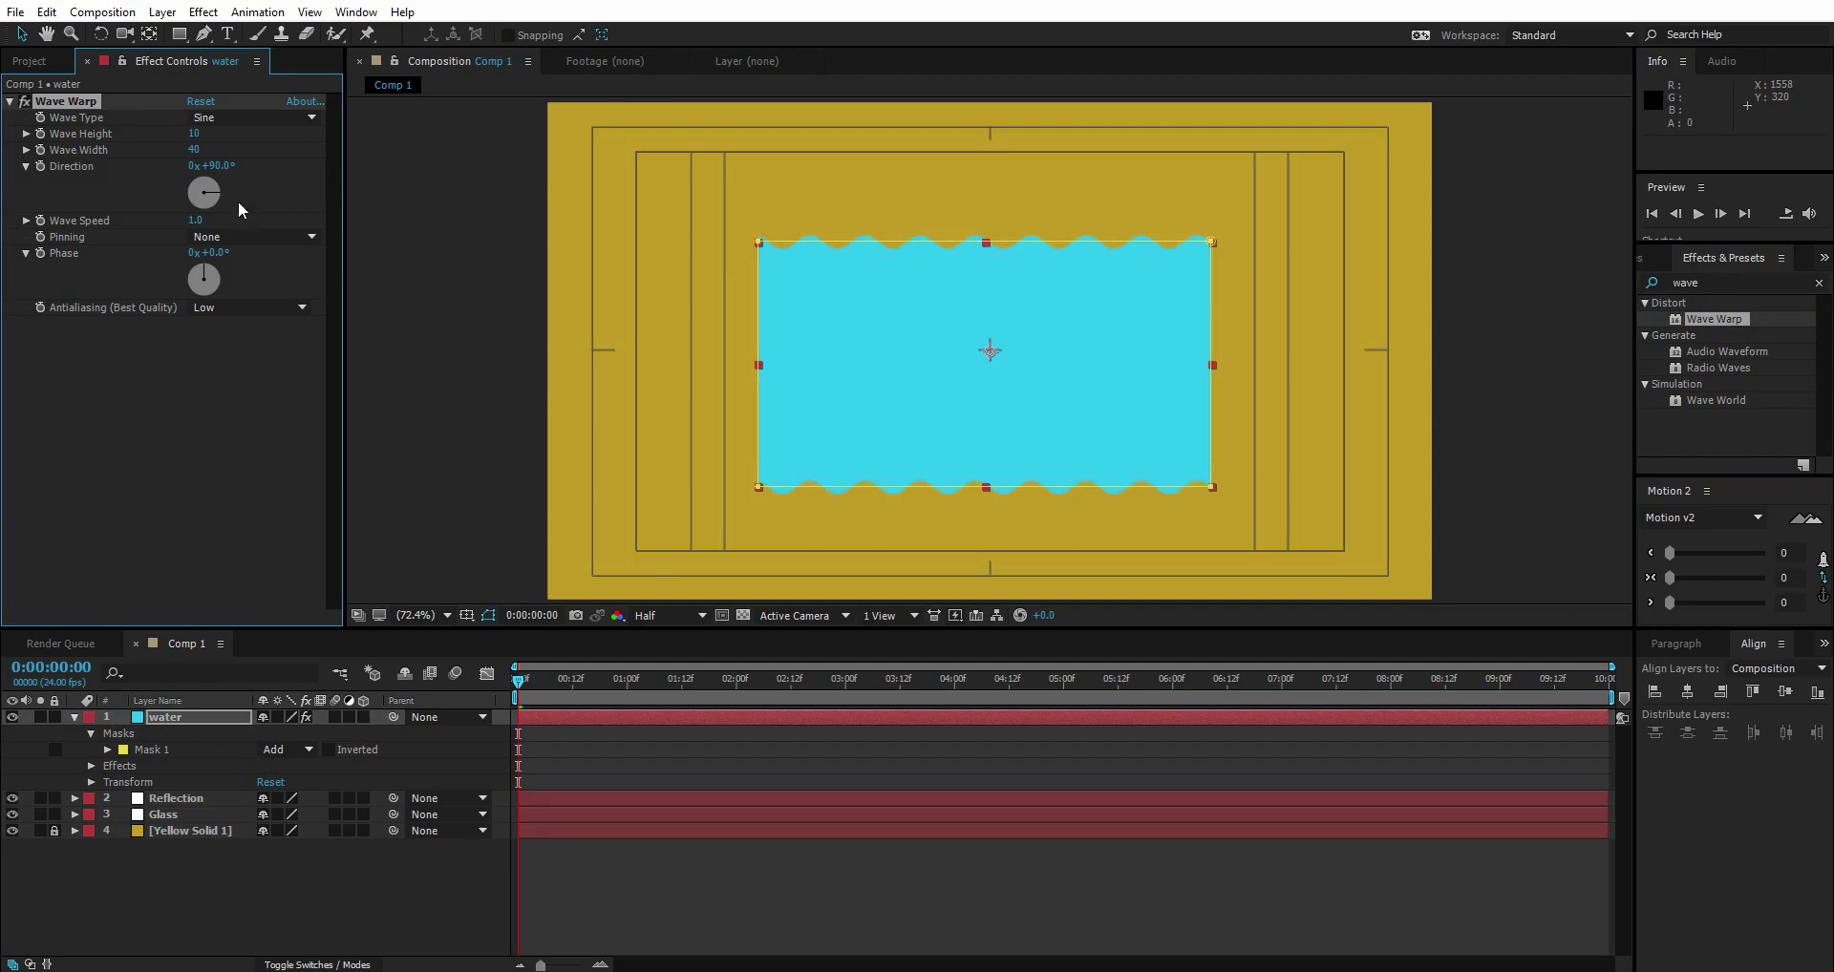
{"action": "key", "text": "space"}
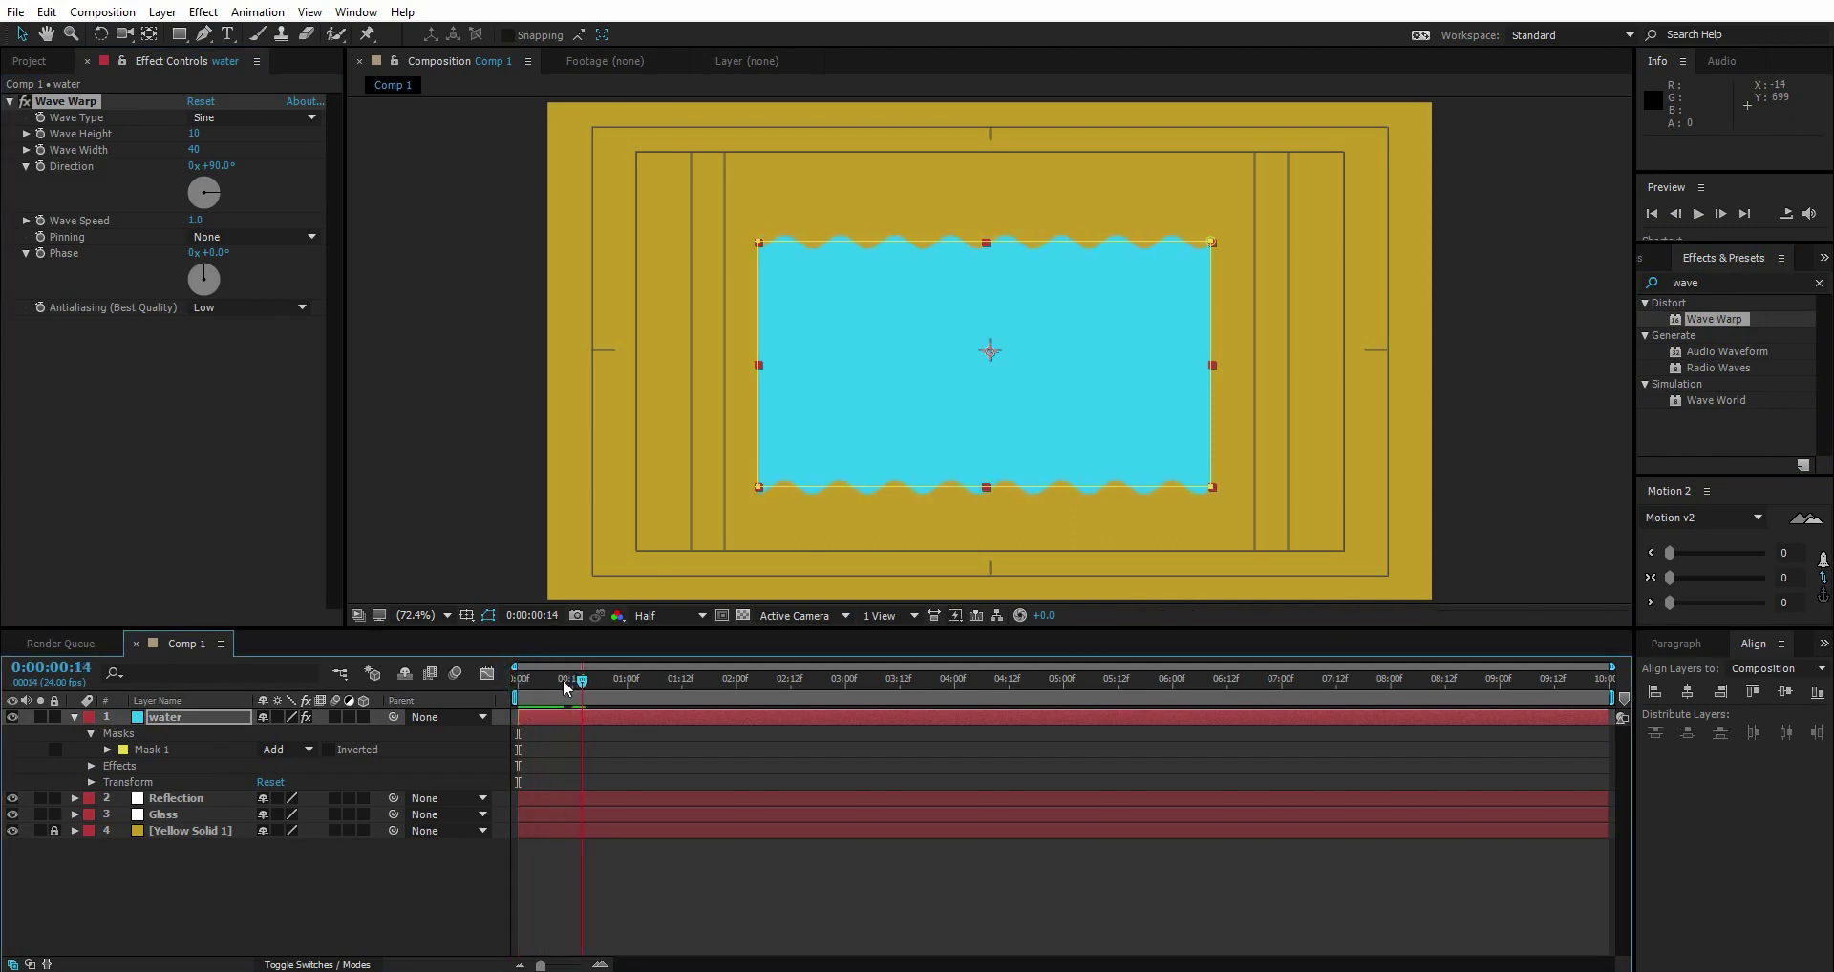
{"action": "left_click", "coordinate": [197, 219]}
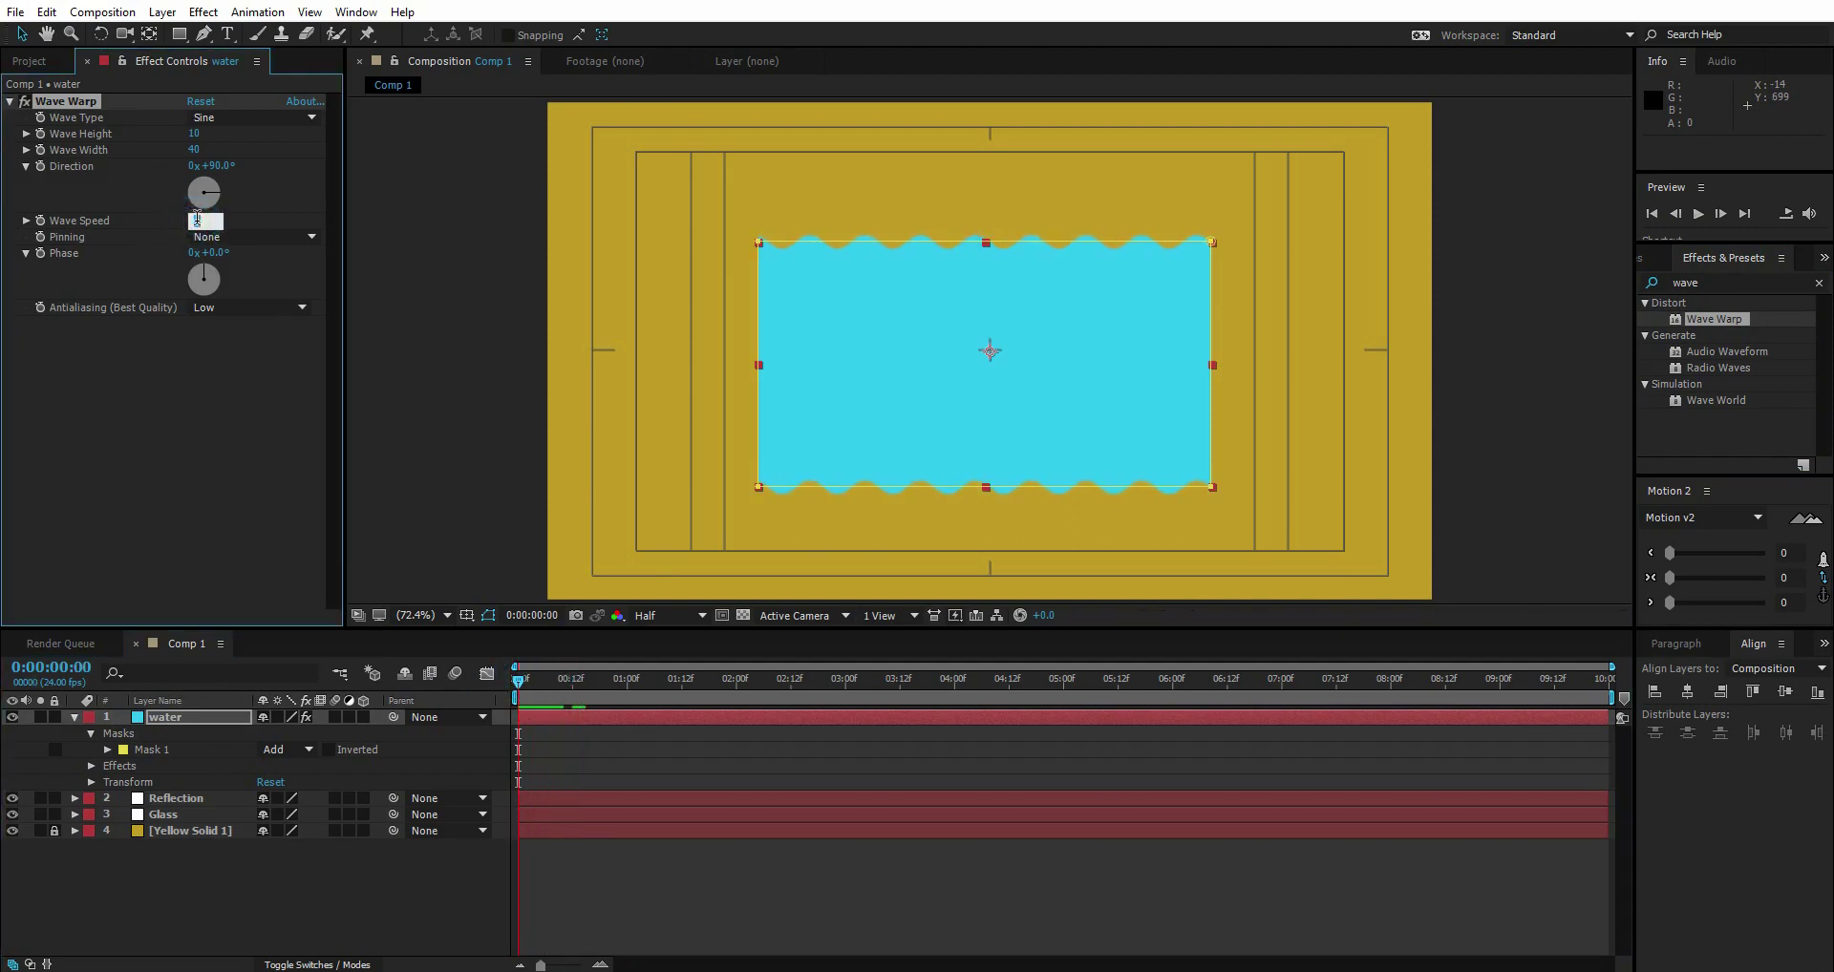
{"action": "type", "text": "2"}
{"action": "left_click", "coordinate": [187, 391]}
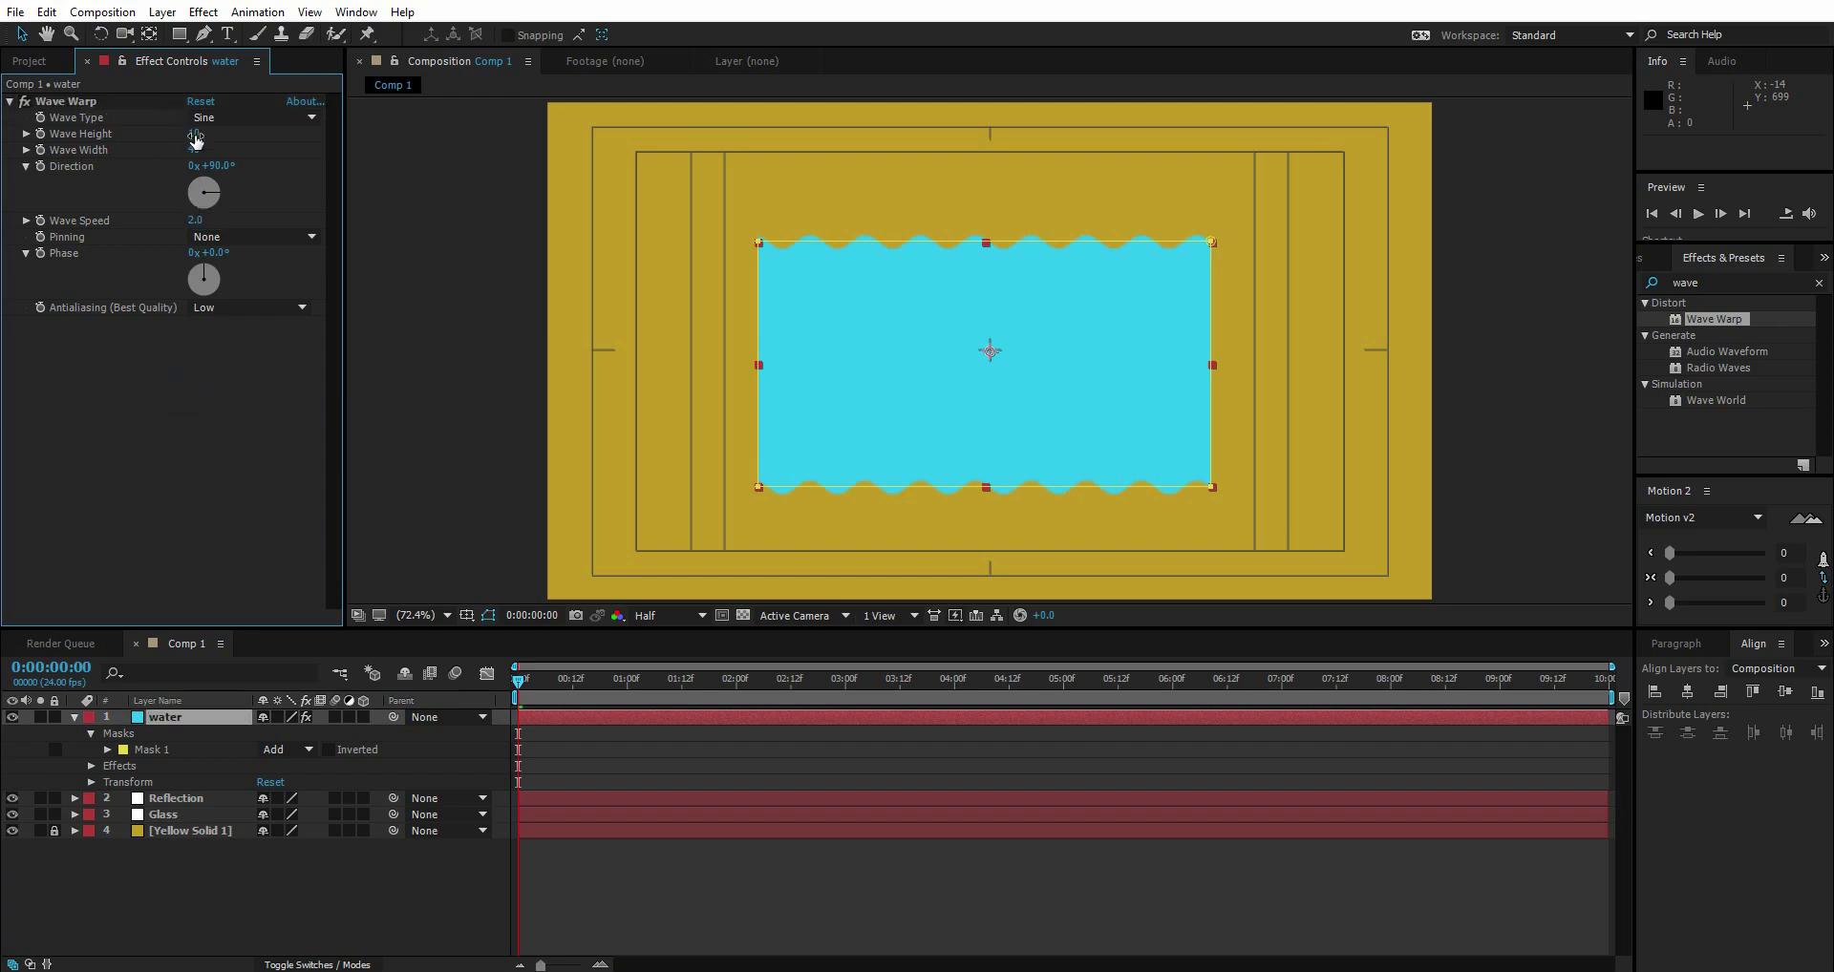
Move the water below the glass and return to frame 10
{"action": "left_click_drag", "start_coordinate": [1112, 331], "coordinate": [1121, 594]}
{"action": "left_click", "coordinate": [204, 707]}
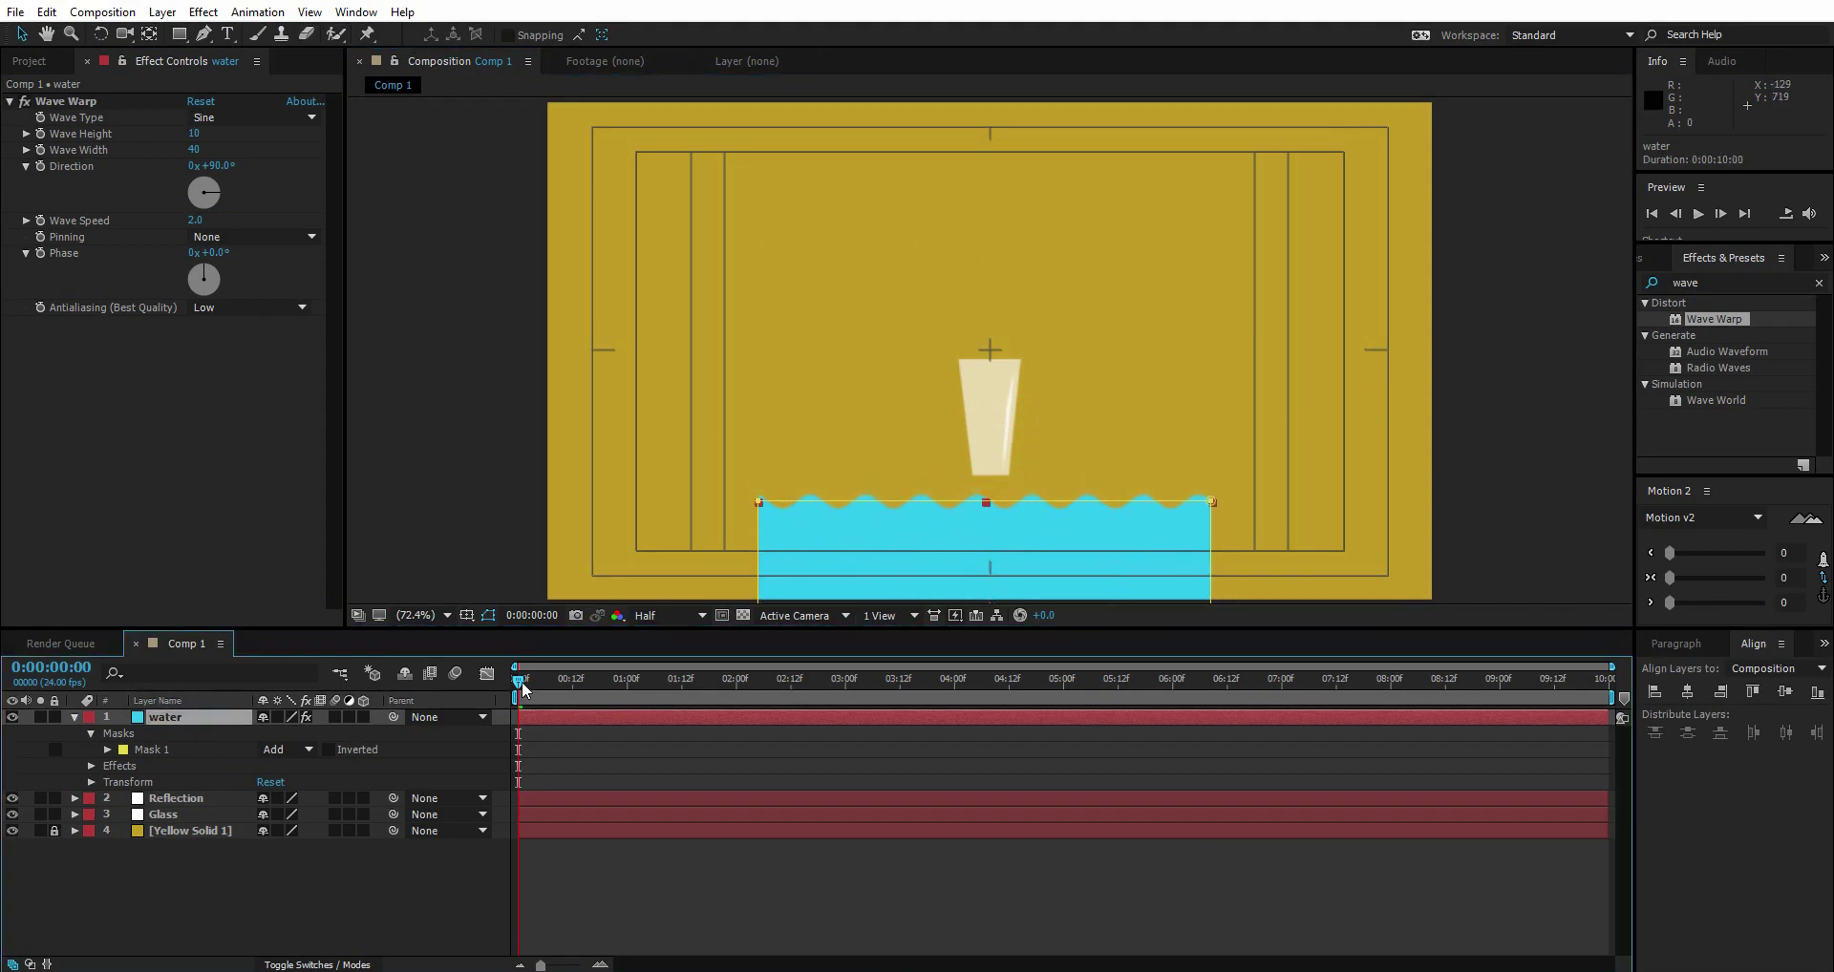
{"action": "mouse_move", "coordinate": [522, 680]}
{"action": "left_mouse_down"}
{"action": "mouse_move", "coordinate": [617, 689]}
{"action": "mouse_move", "coordinate": [570, 690]}
{"action": "left_mouse_up"}
{"action": "left_click", "coordinate": [74, 718]}
{"action": "left_click", "coordinate": [174, 718]}
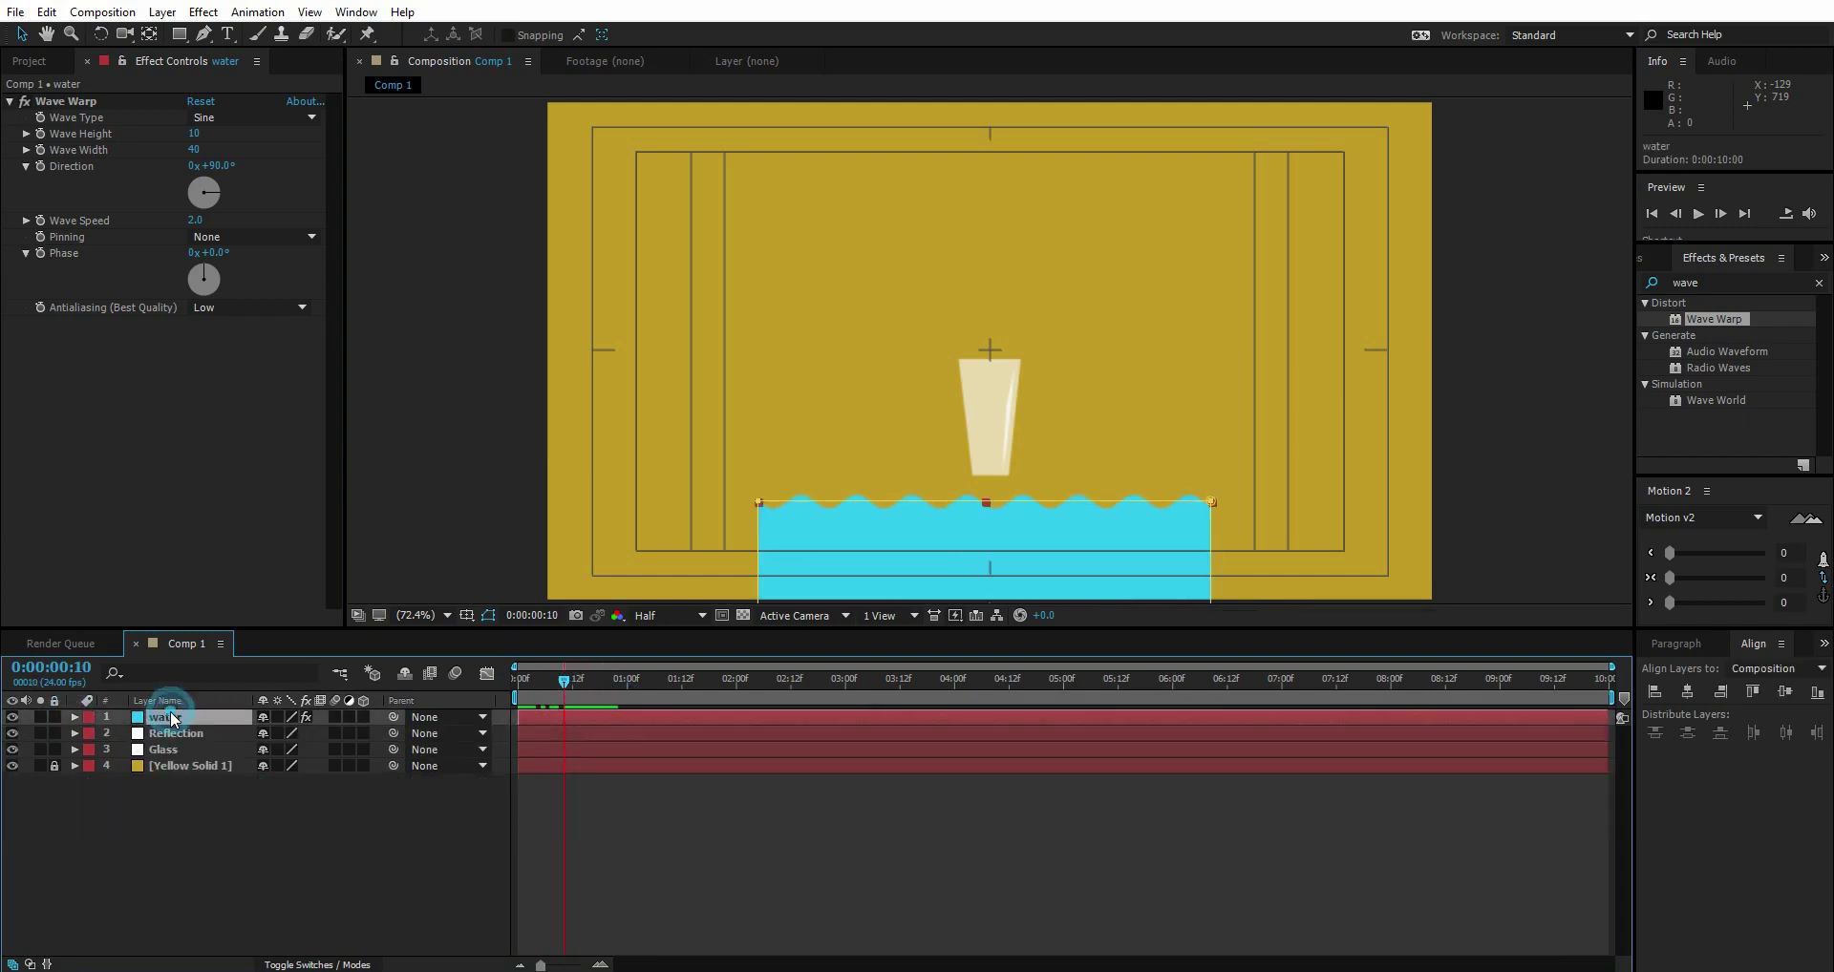
Keyframe the water's position at frame 10 and raise it over the glass at 1:16
{"action": "key", "text": "p"}
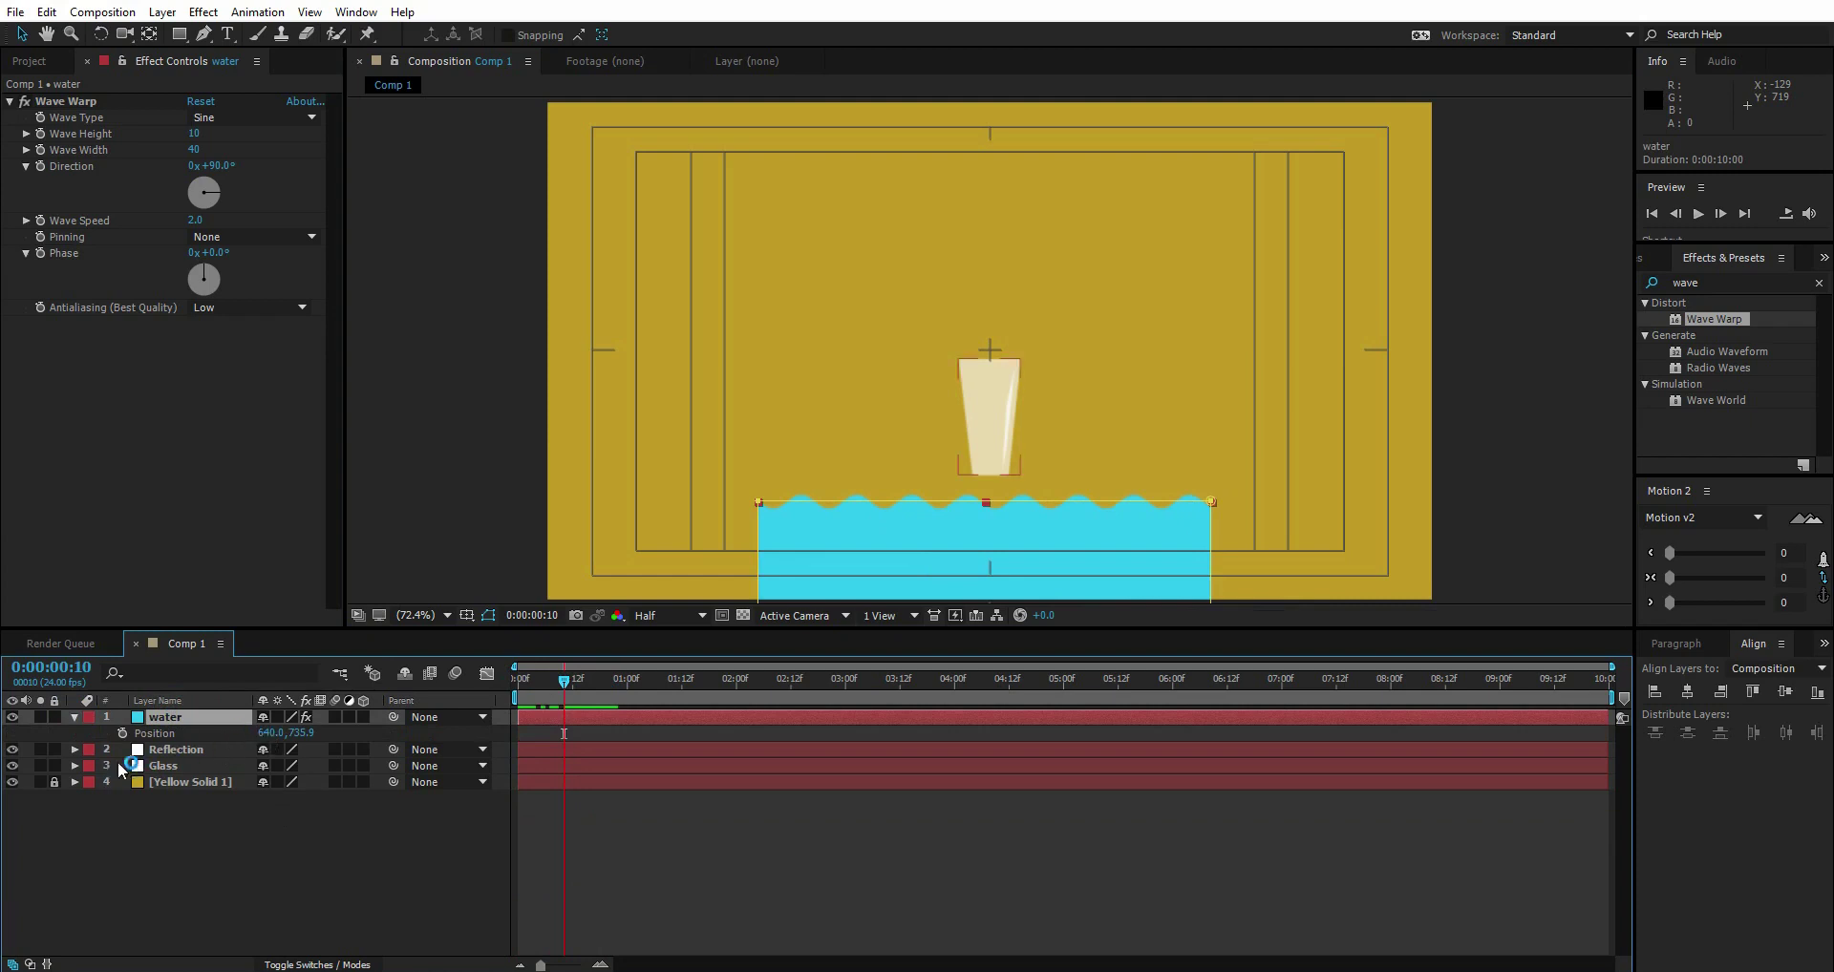
{"action": "left_click", "coordinate": [122, 732]}
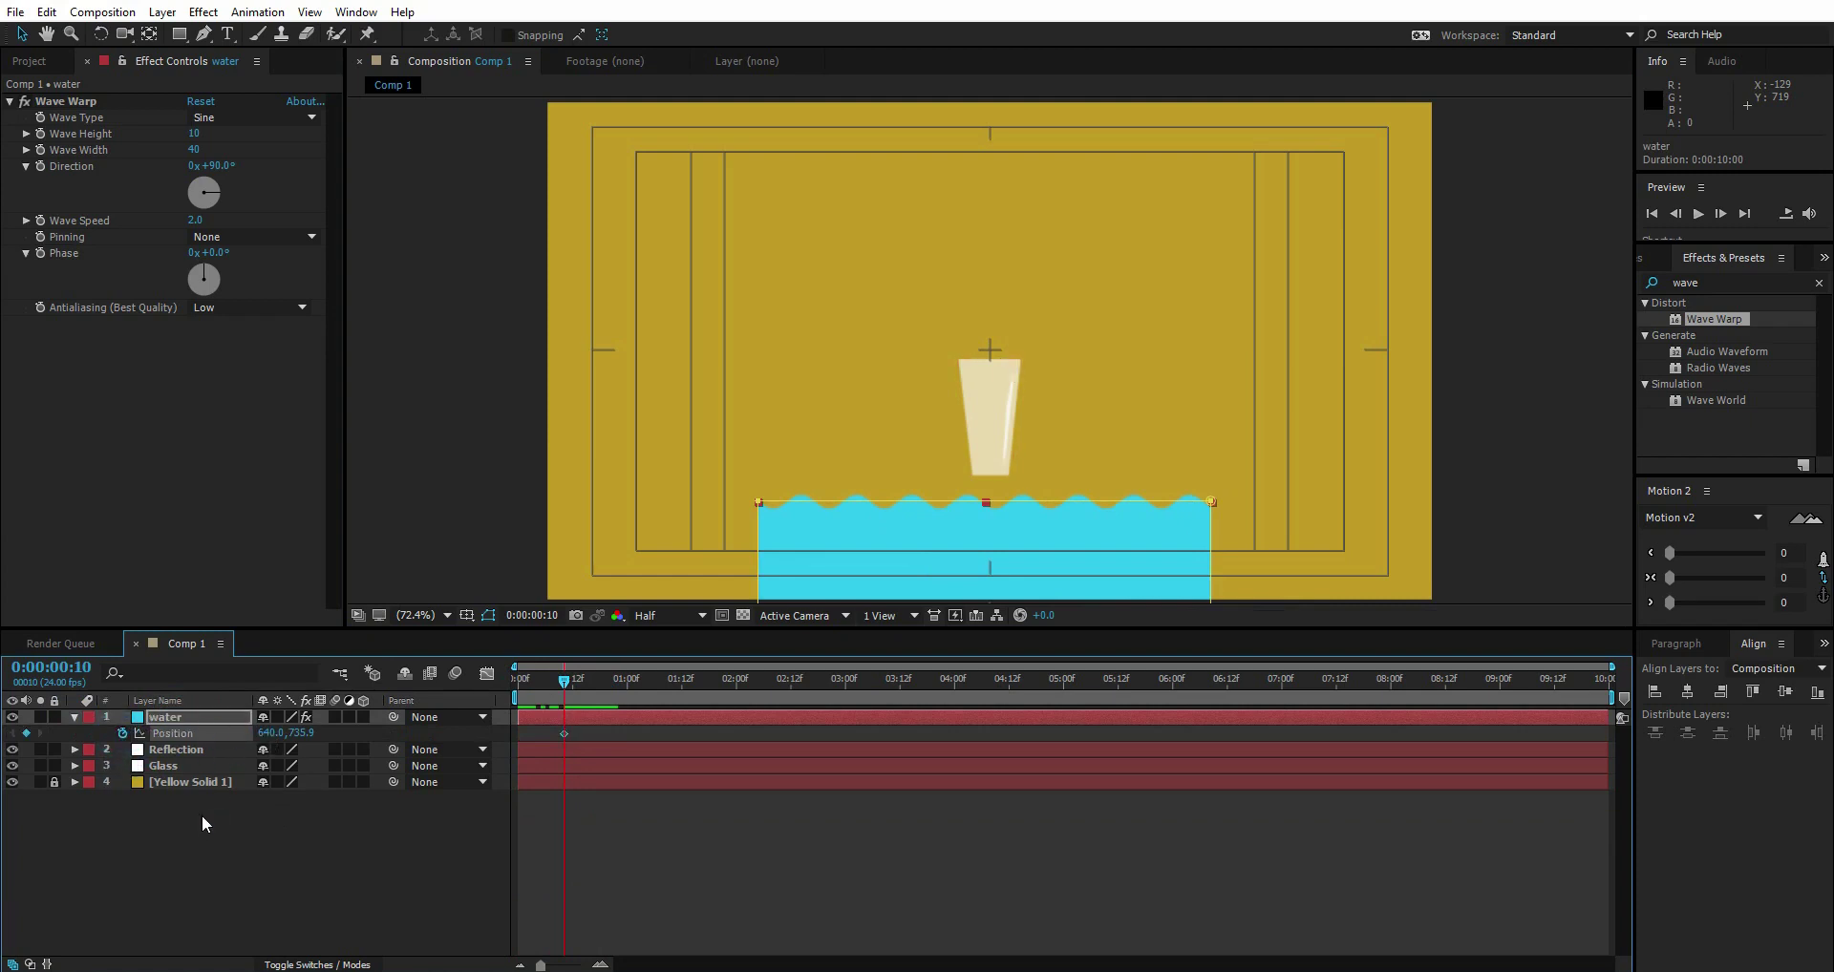
{"action": "key", "text": "space"}
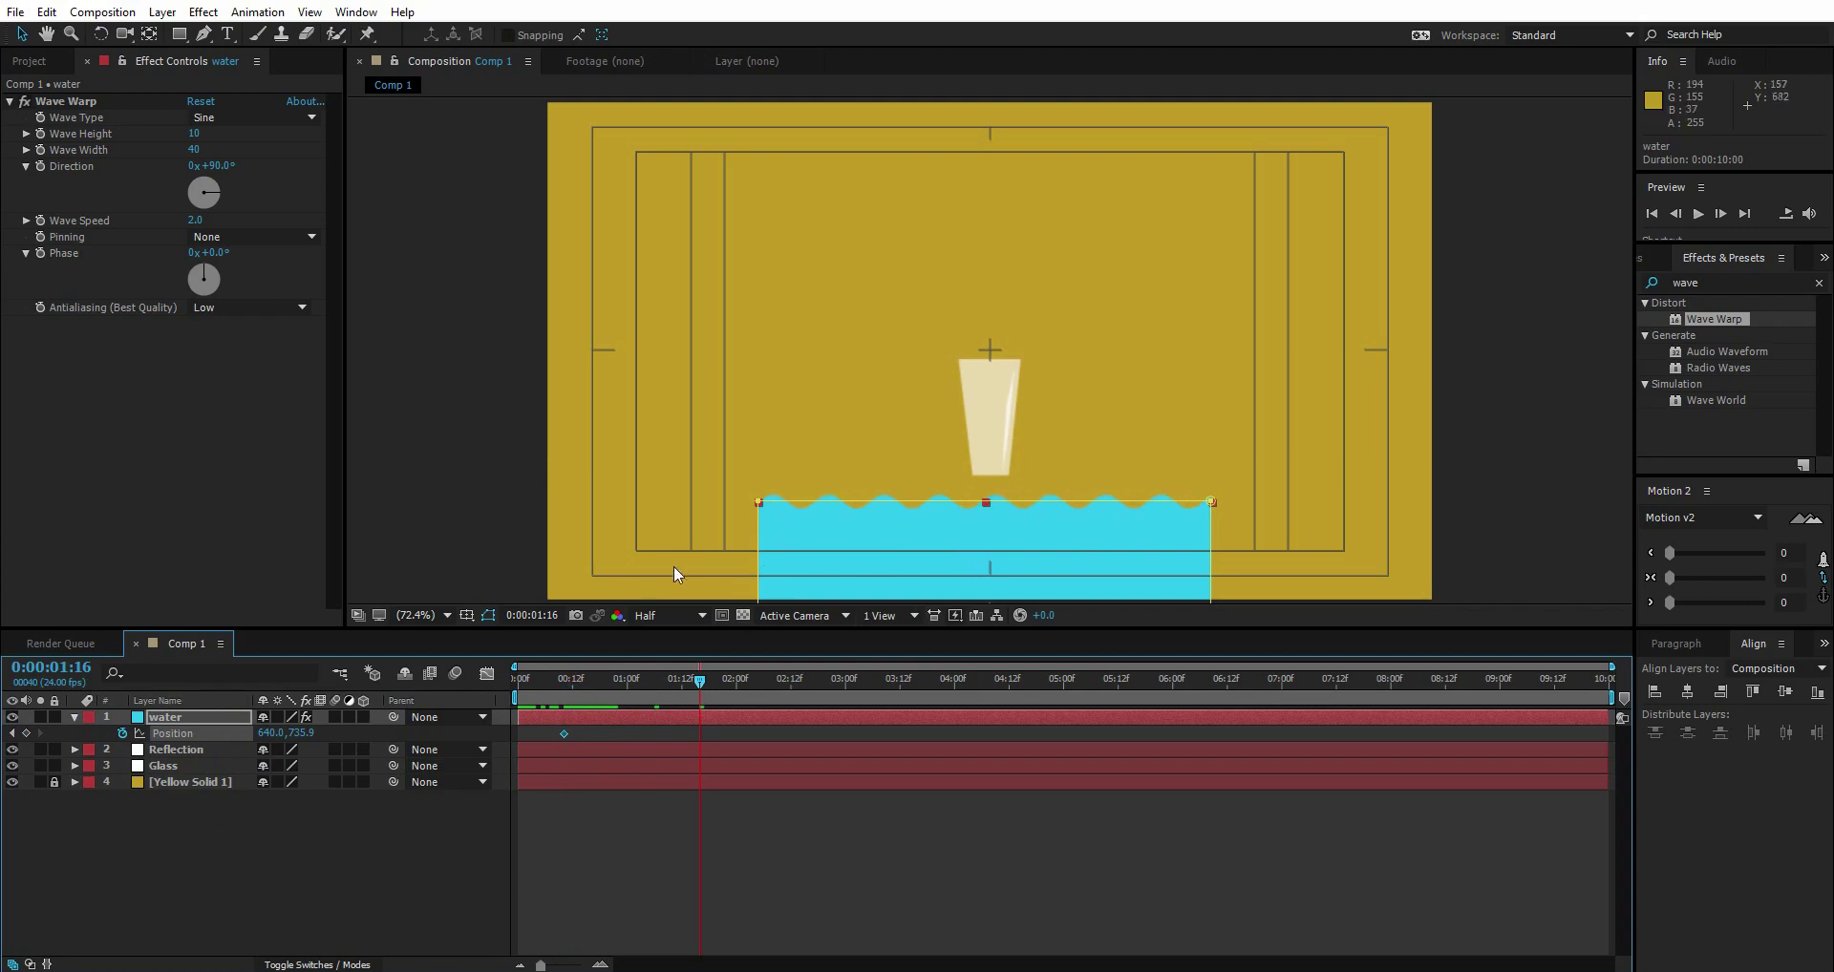
{"action": "left_click_drag", "start_coordinate": [1120, 533], "coordinate": [1123, 402]}
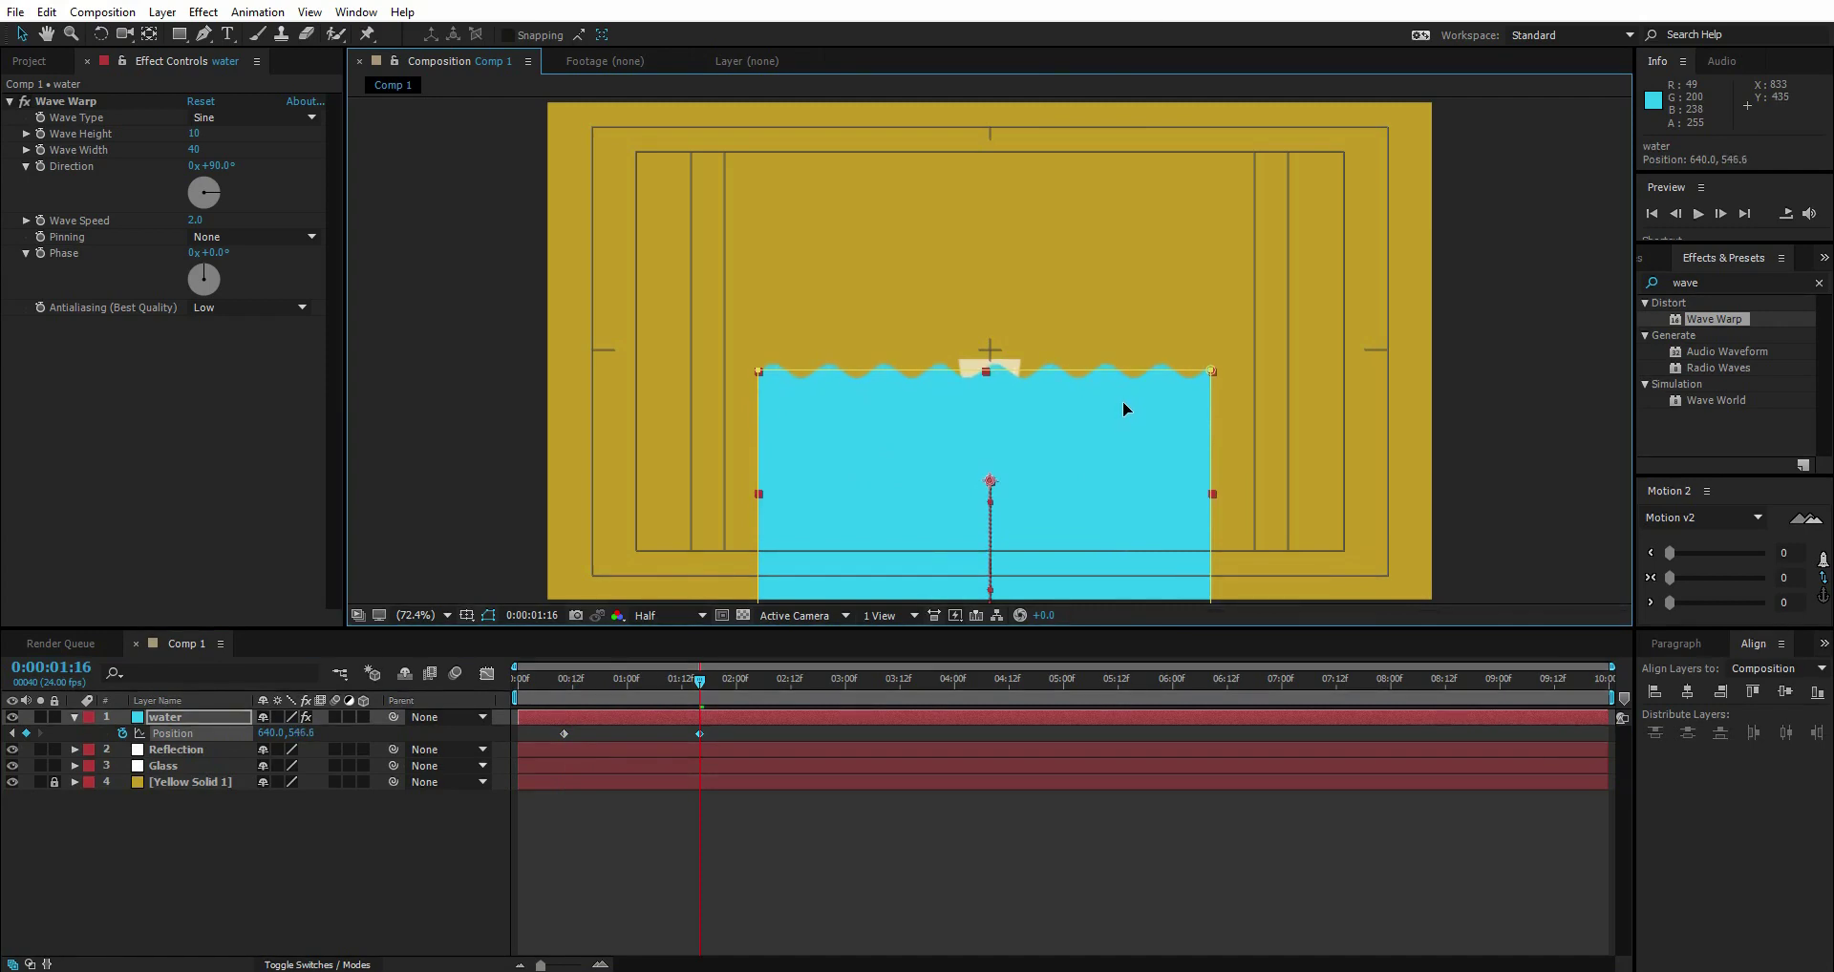
{"action": "left_click", "coordinate": [699, 733]}
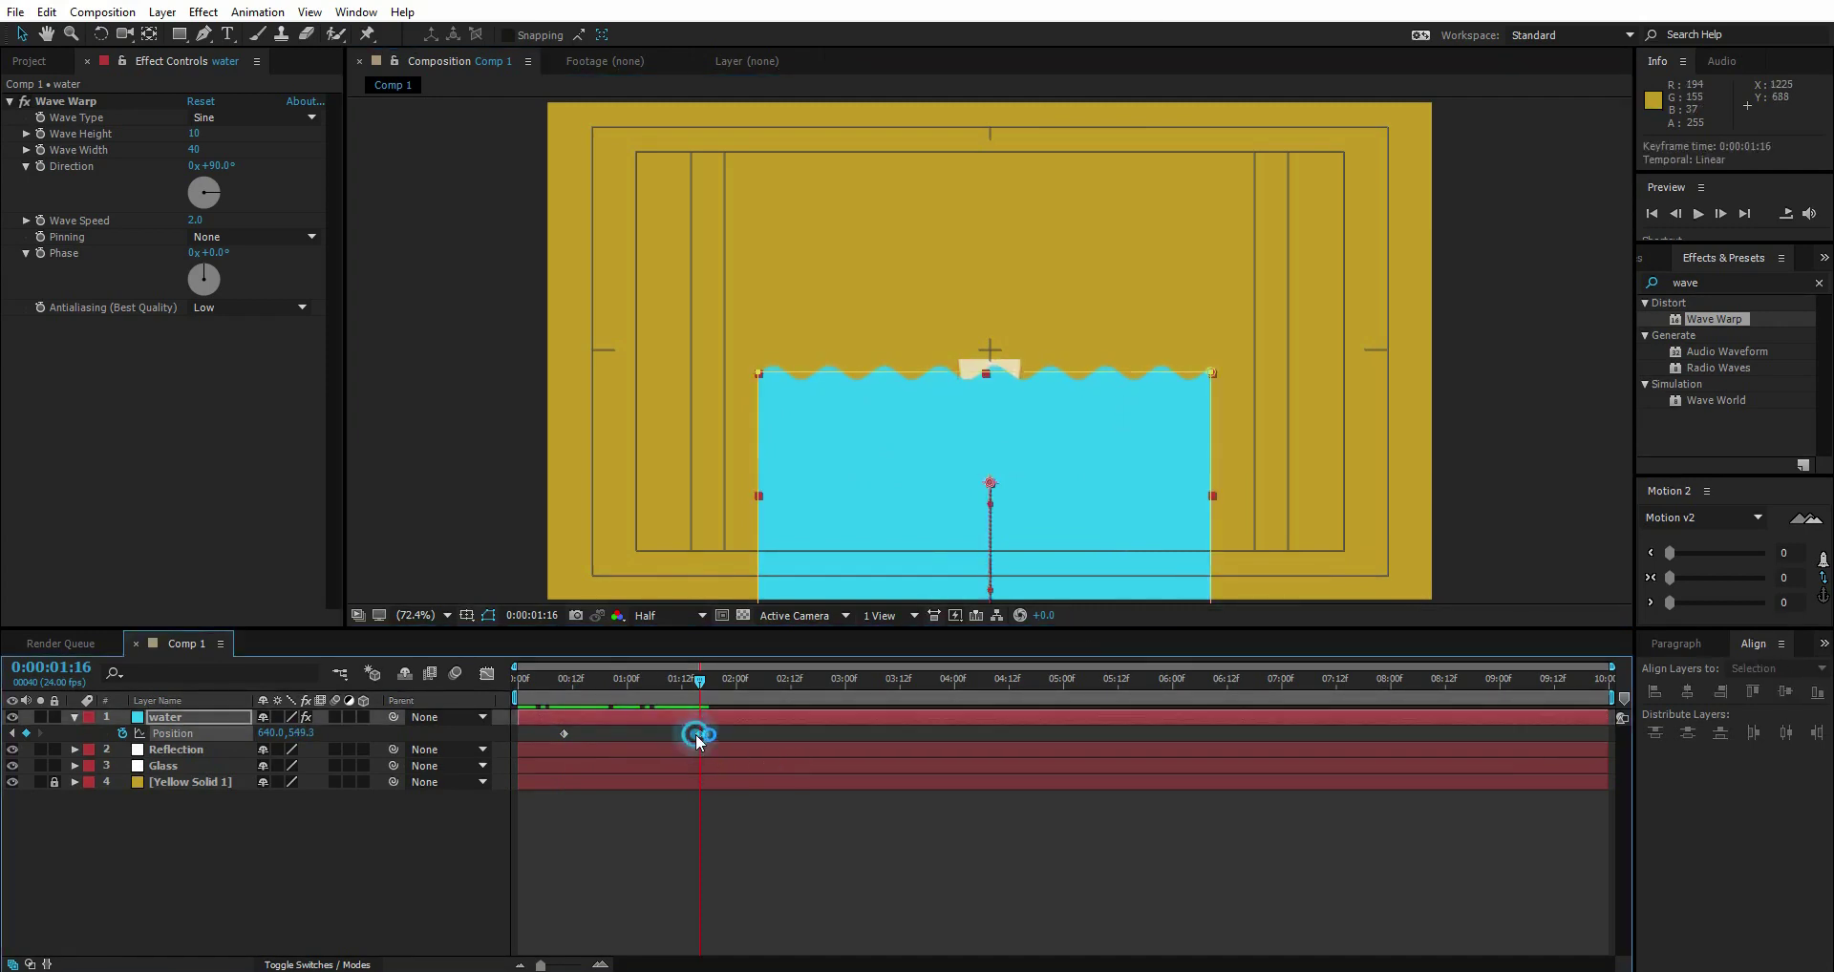
{"action": "left_click", "coordinate": [1727, 508]}
Ease the water's rise into its 1:16 end keyframe
{"action": "left_click_drag", "start_coordinate": [1673, 573], "coordinate": [1682, 581]}
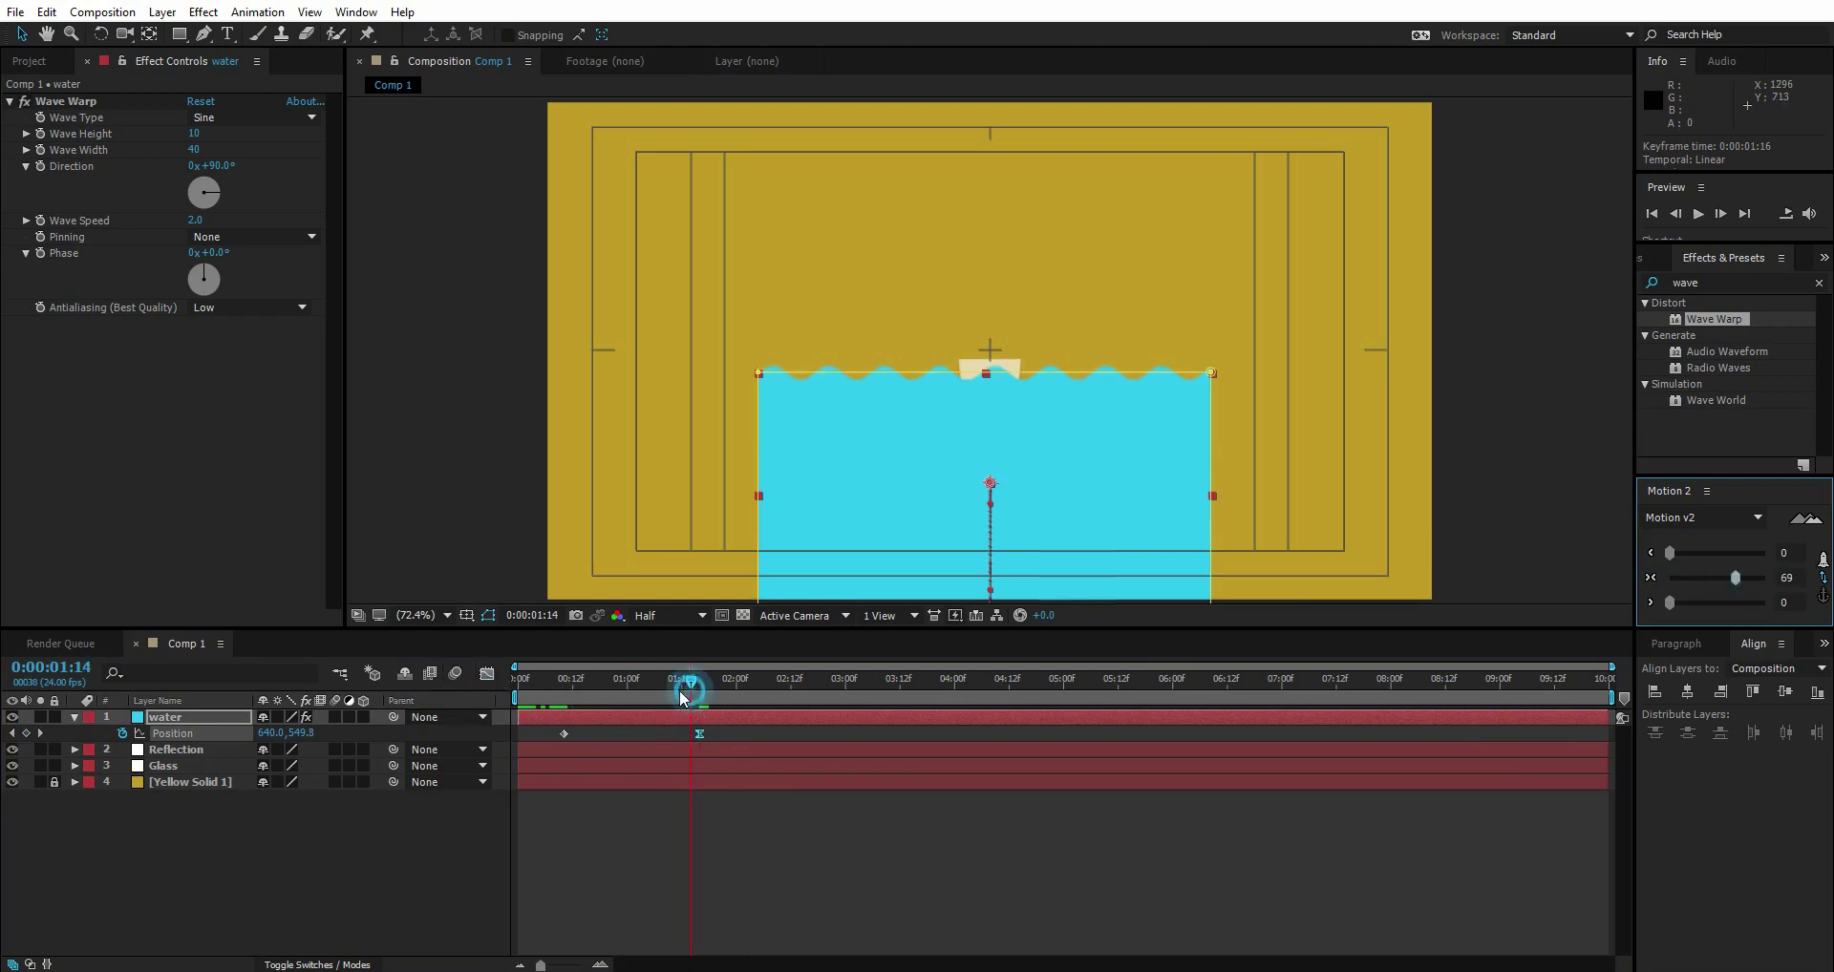
{"action": "mouse_move", "coordinate": [700, 680]}
{"action": "left_mouse_down"}
{"action": "mouse_move", "coordinate": [571, 680]}
{"action": "mouse_move", "coordinate": [566, 699]}
{"action": "left_mouse_up"}
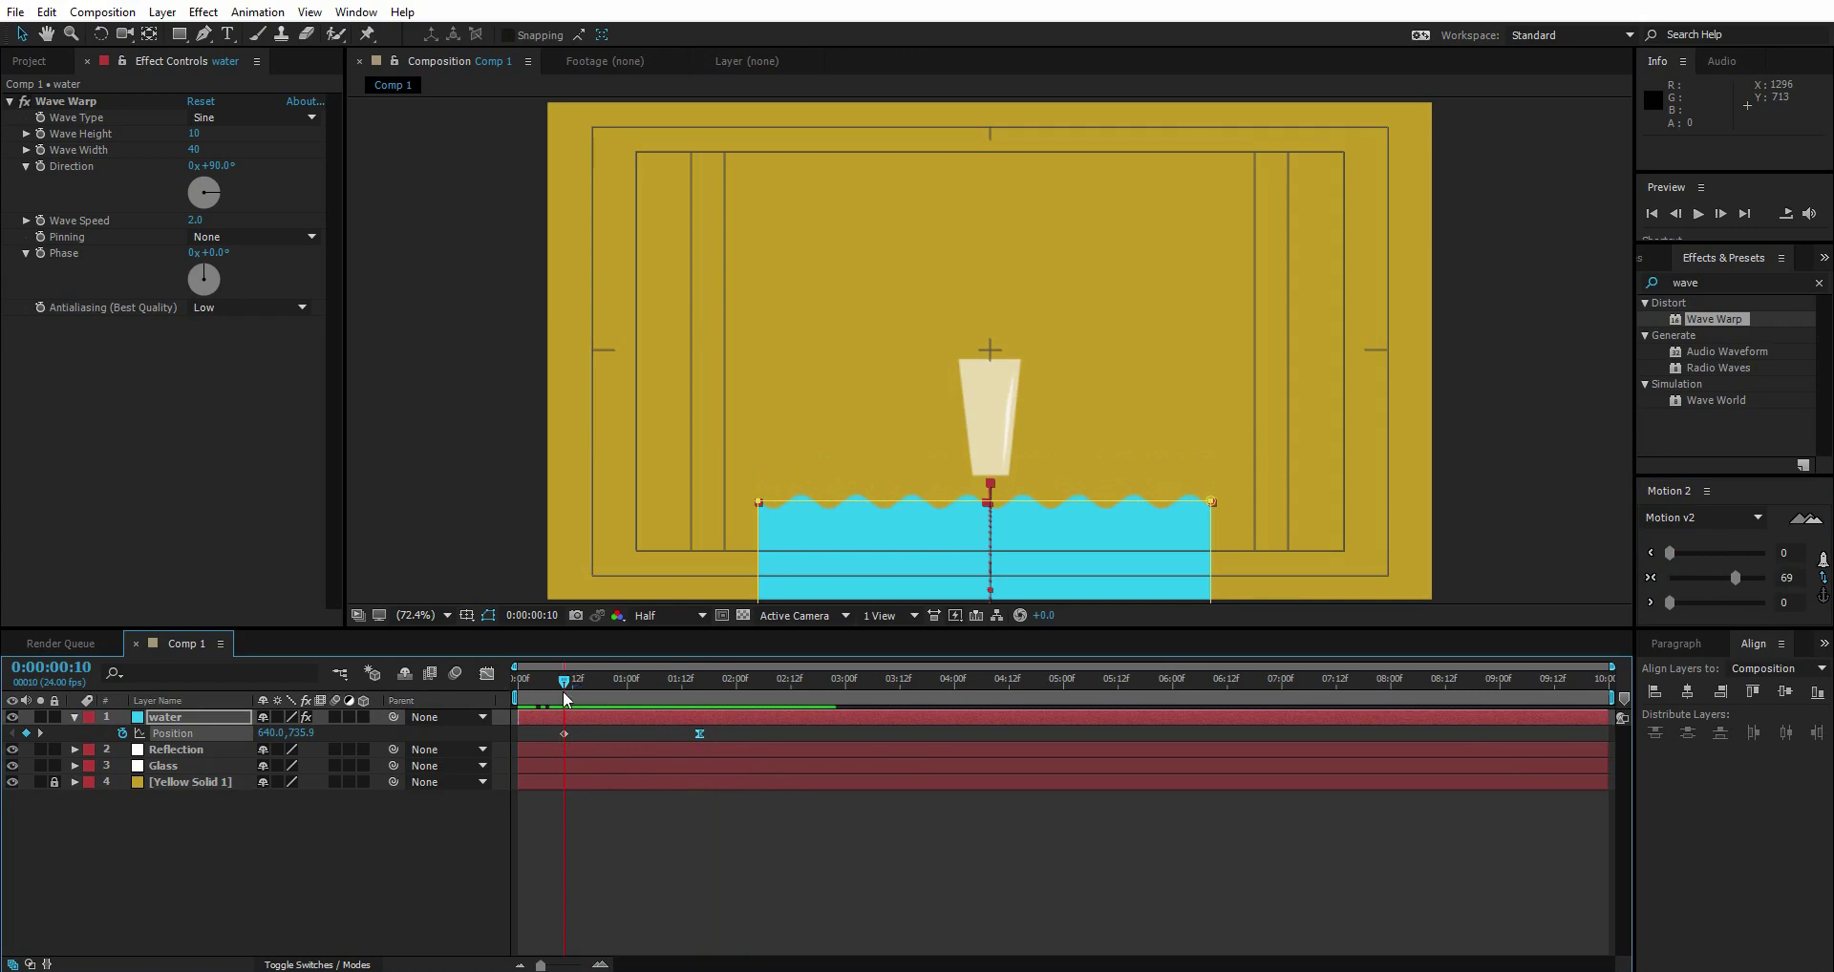
{"action": "left_click", "coordinate": [42, 141]}
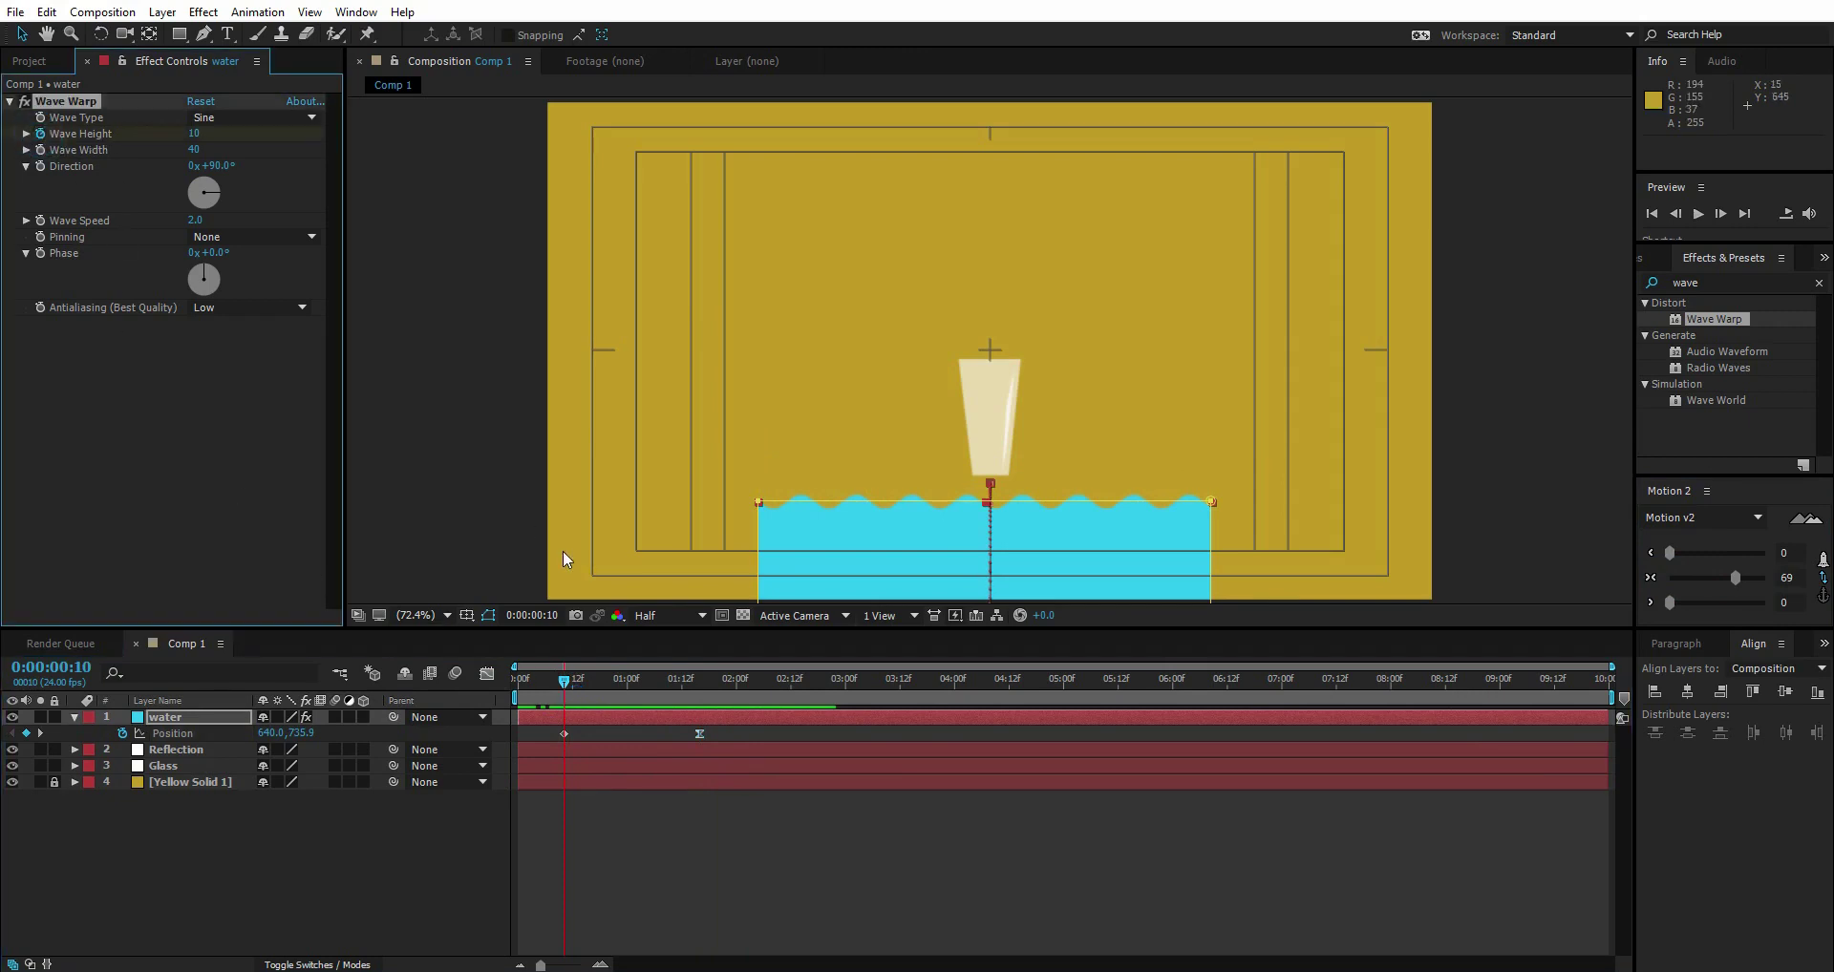
{"action": "left_click", "coordinate": [699, 680]}
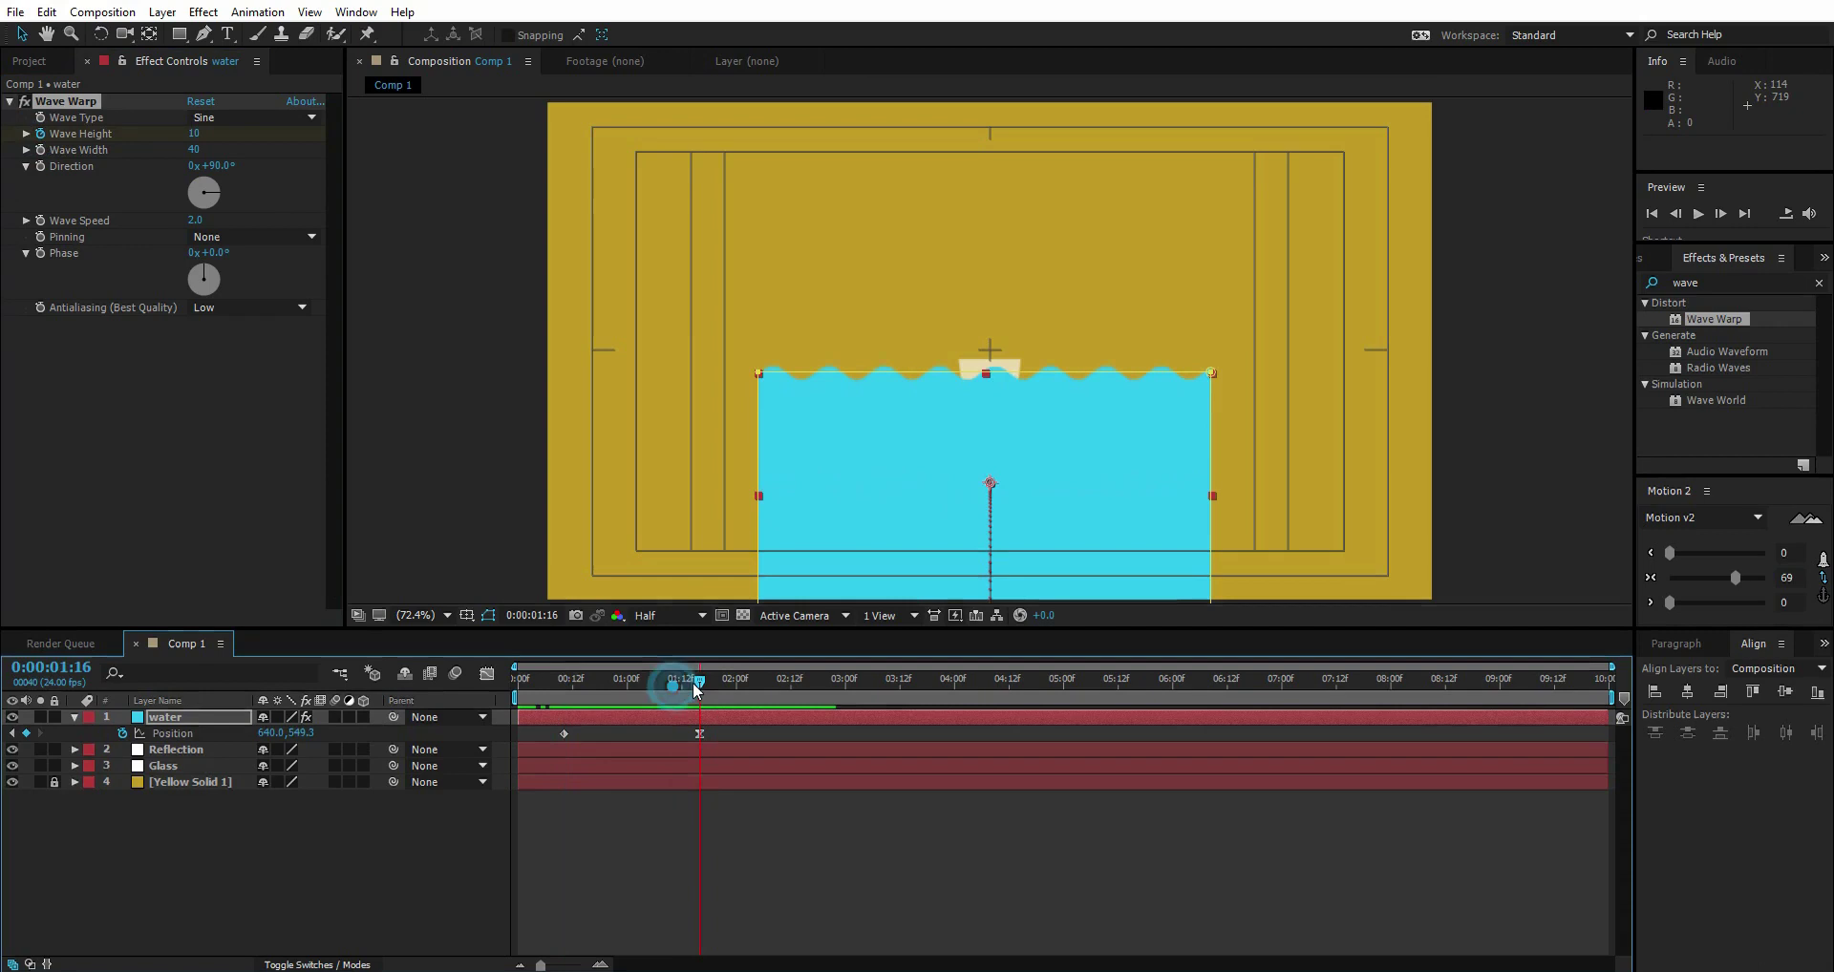
Confirm Wave Height 10 and preview the filling animation
{"action": "left_click", "coordinate": [193, 134]}
{"action": "type", "text": "0"}
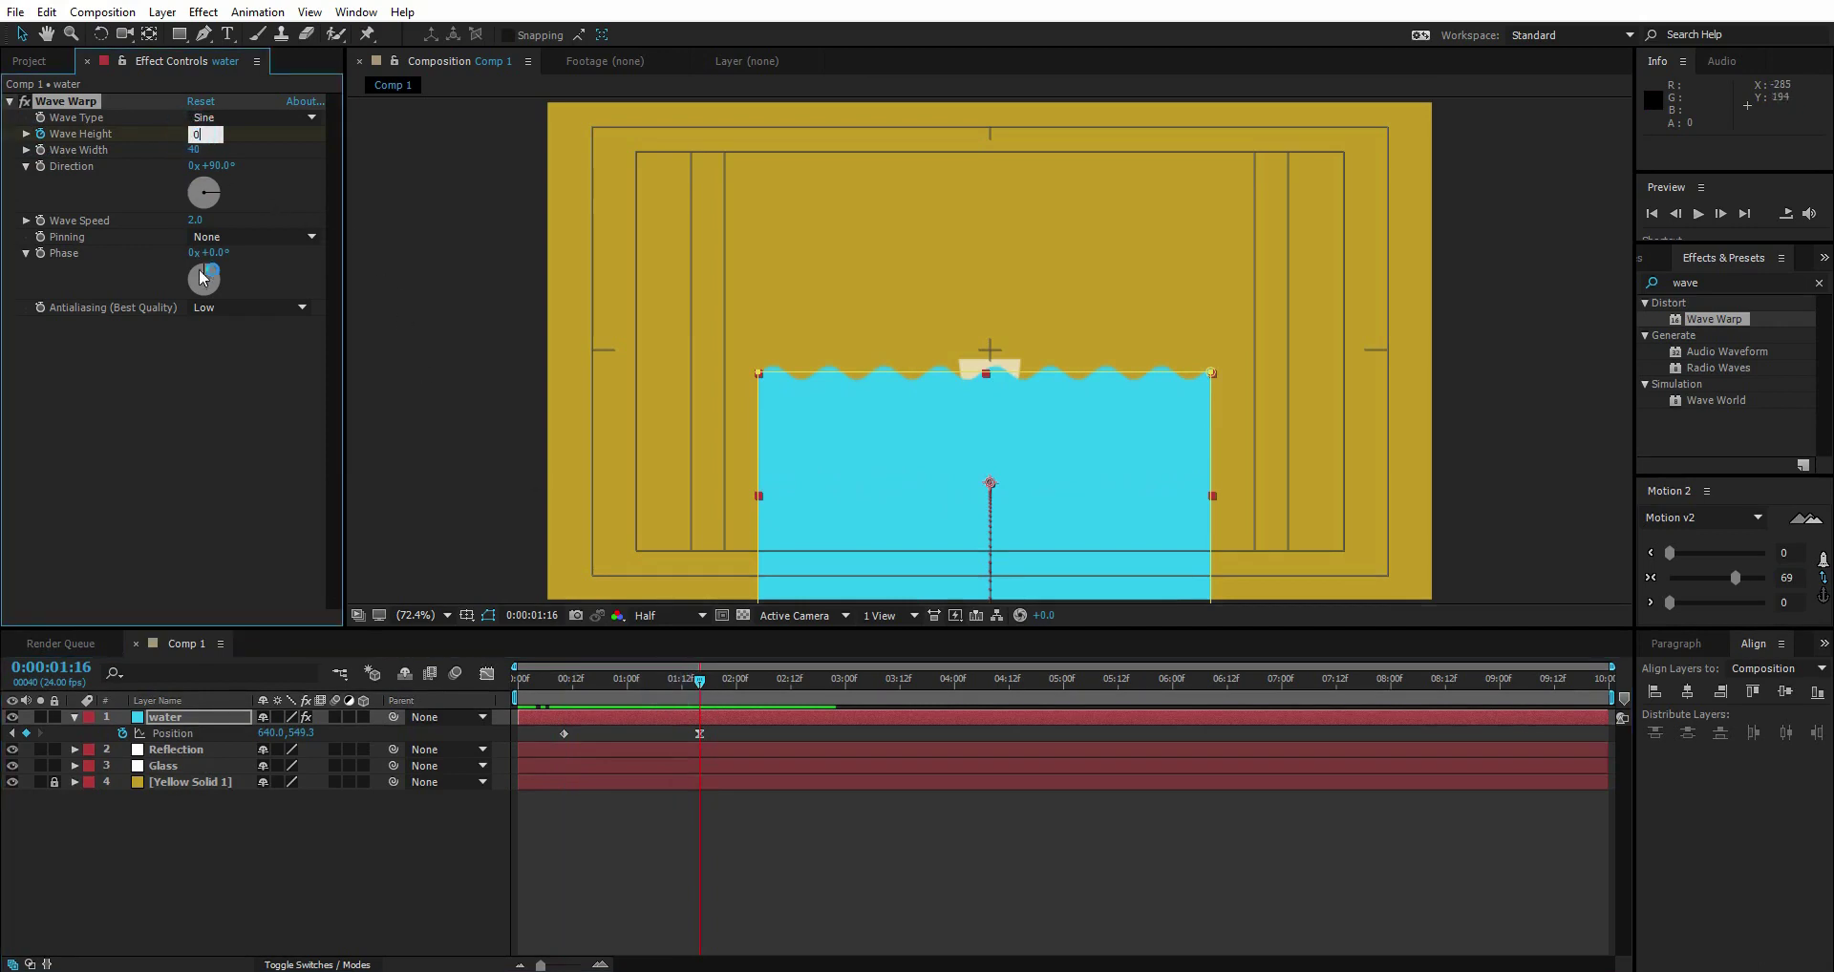
{"action": "key", "text": "Return"}
{"action": "key", "text": "space"}
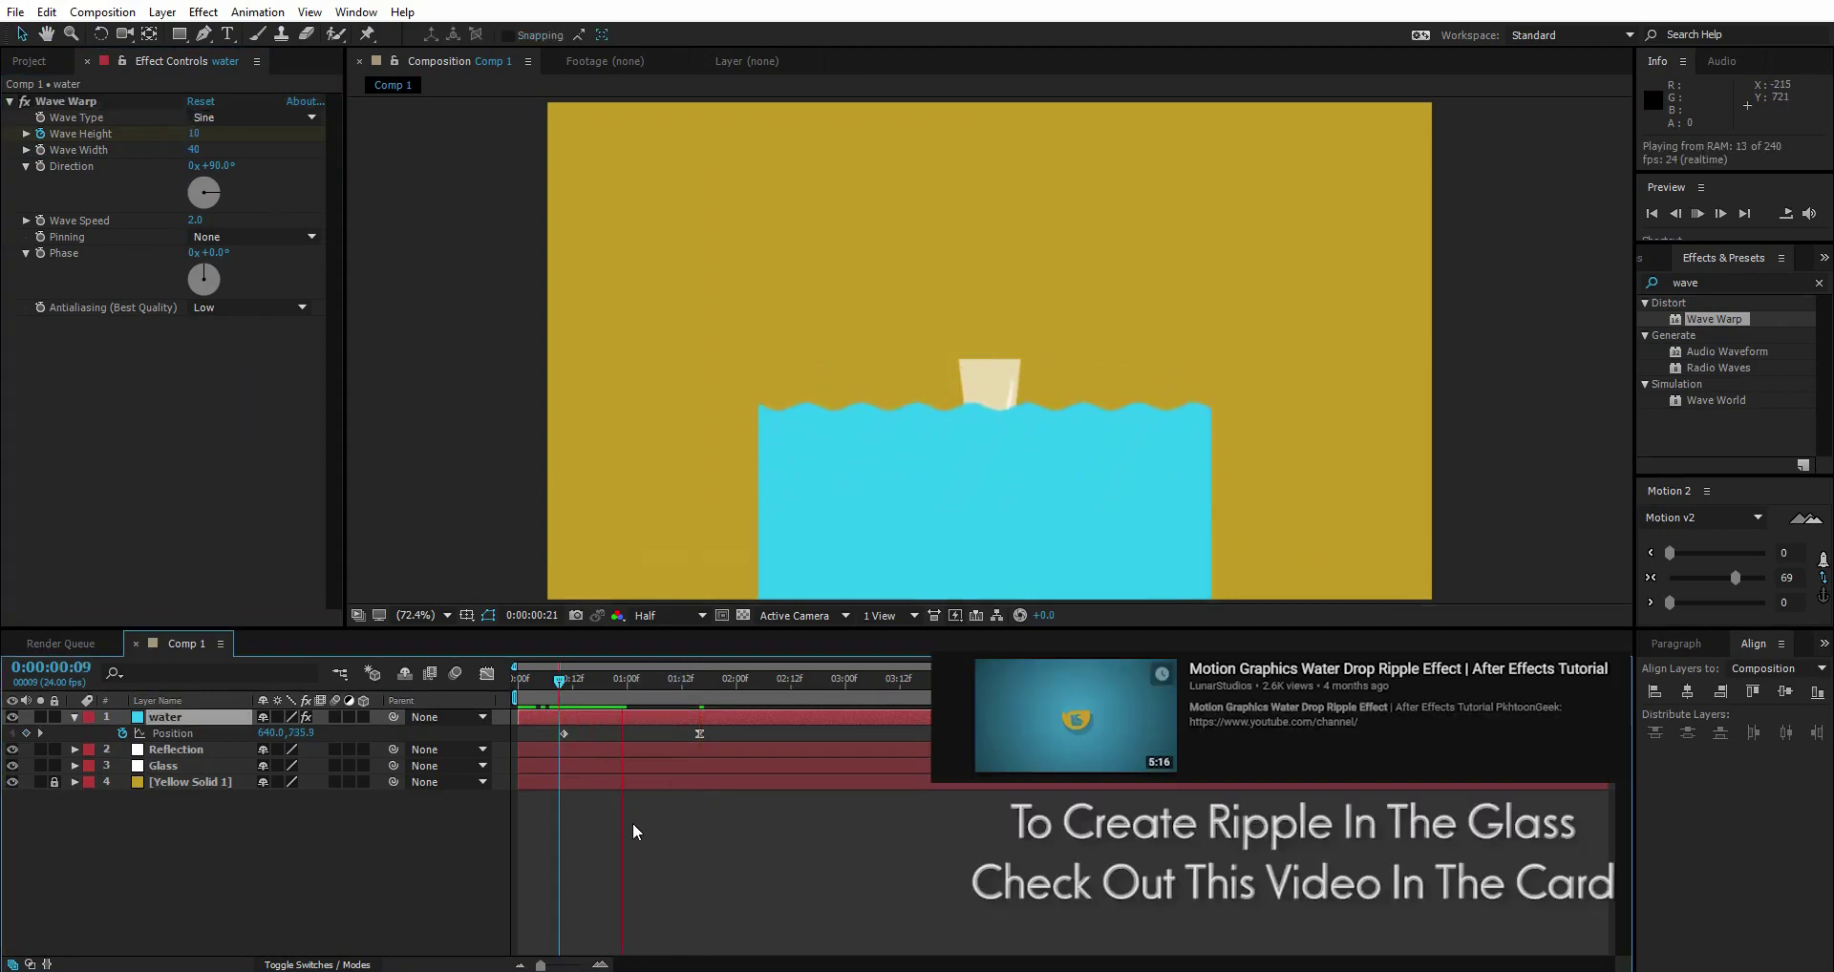
{"action": "key", "text": "space"}
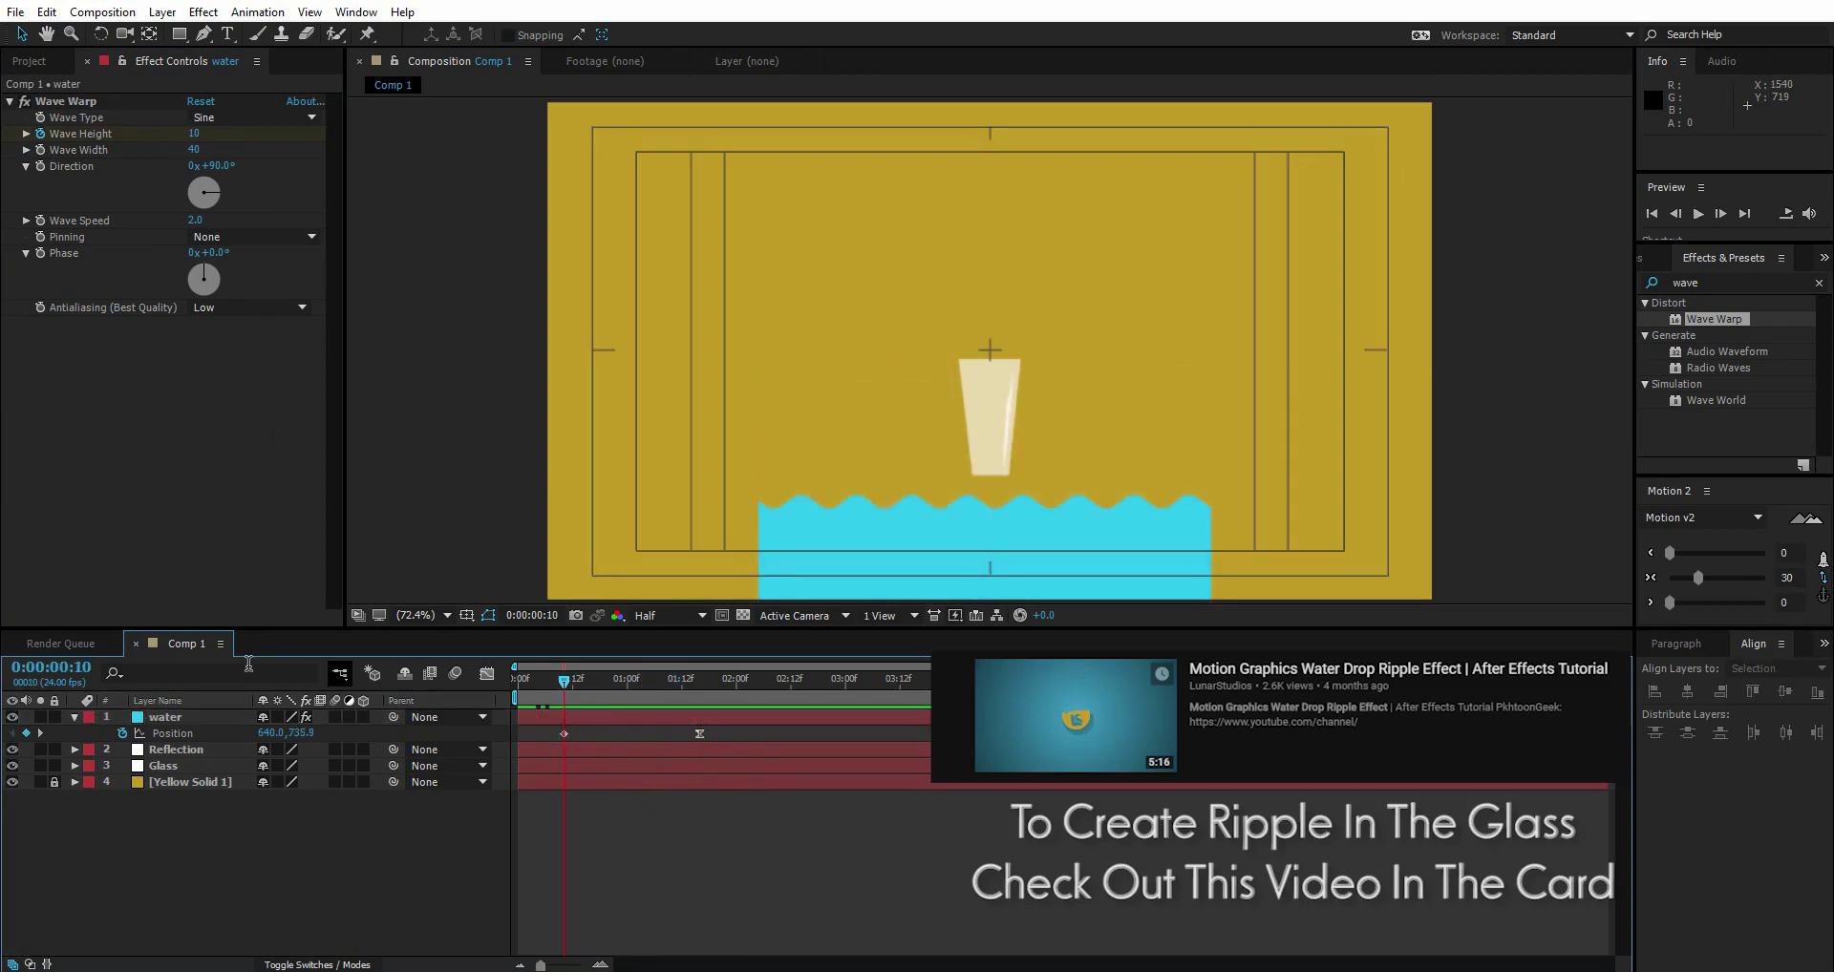
Duplicate the Glass layer and name the copy Glass Matte
{"action": "left_click", "coordinate": [172, 766]}
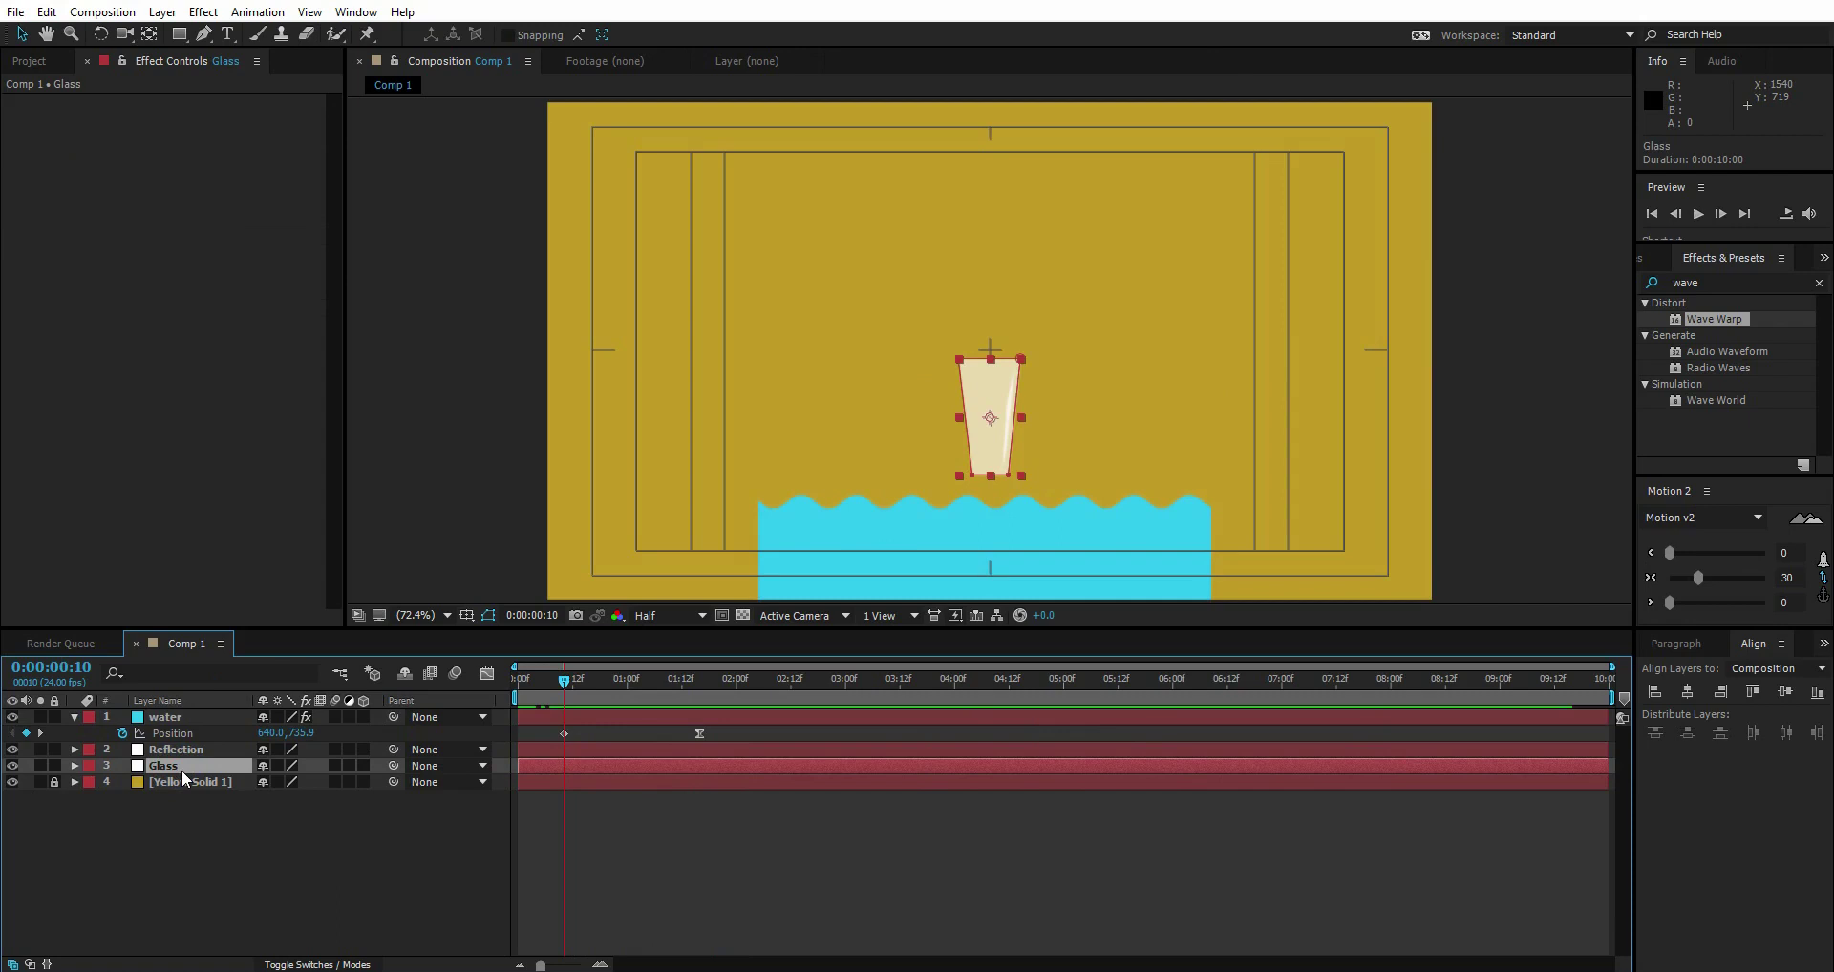
{"action": "key", "text": "ctrl+d"}
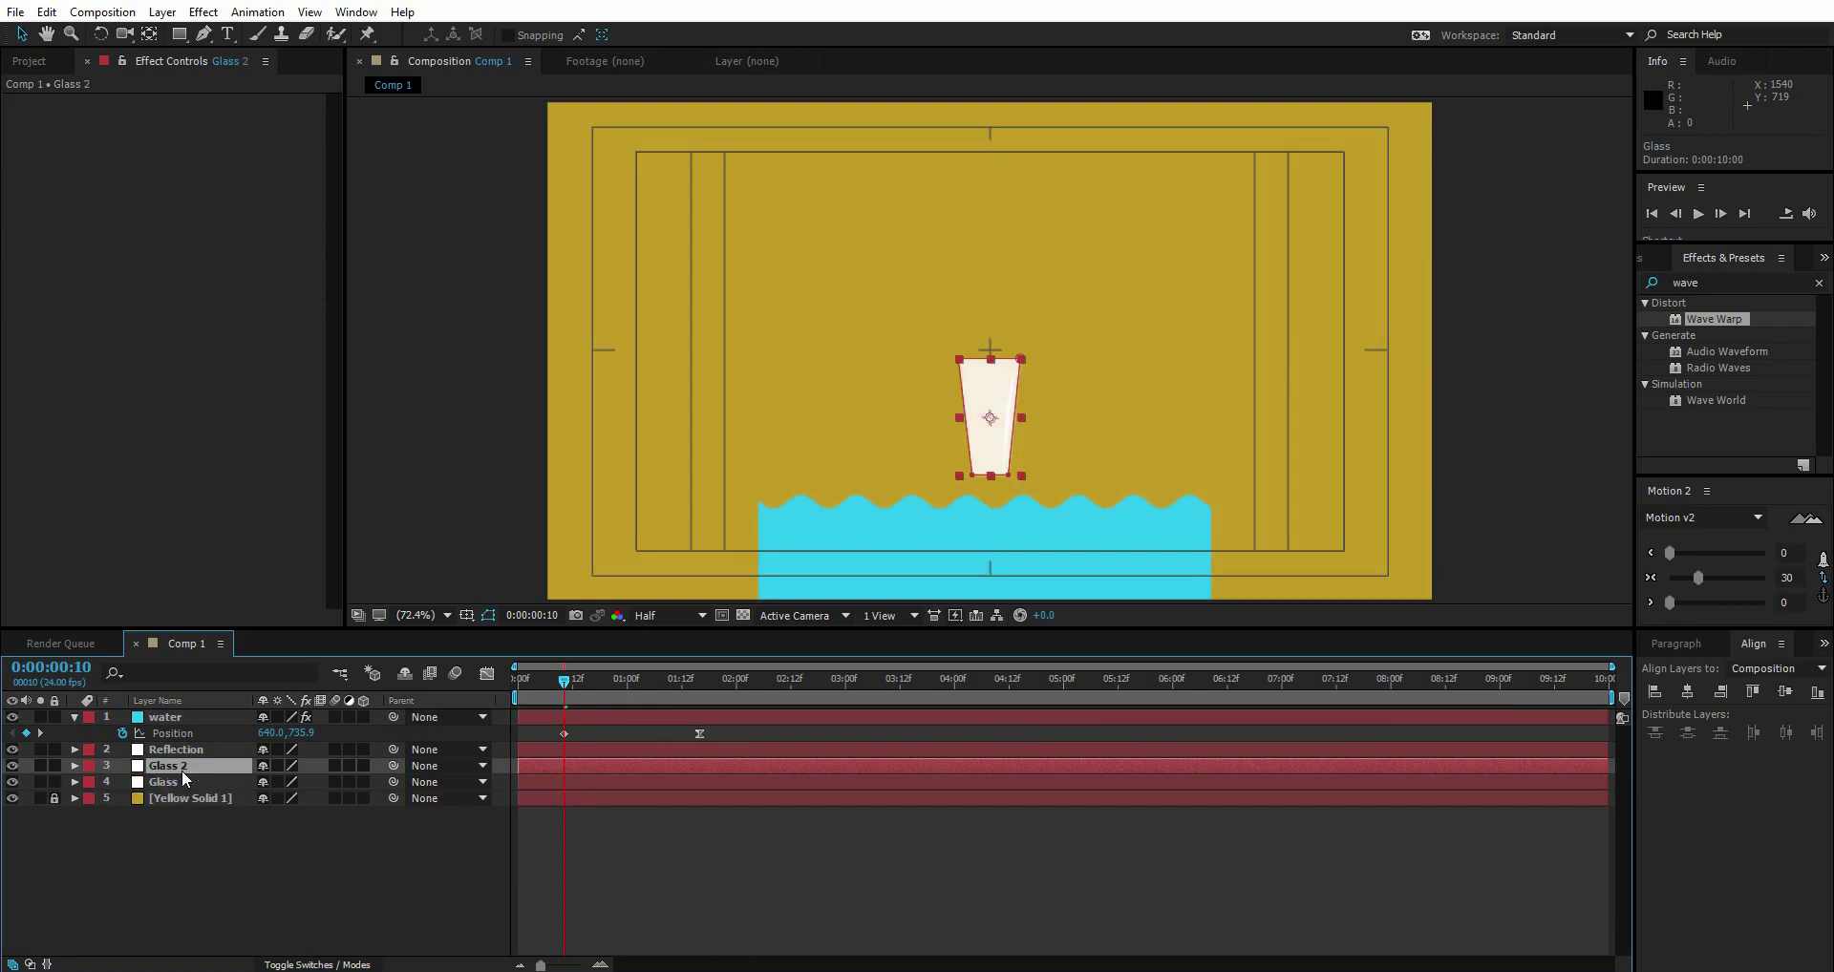
{"action": "key", "text": "Return"}
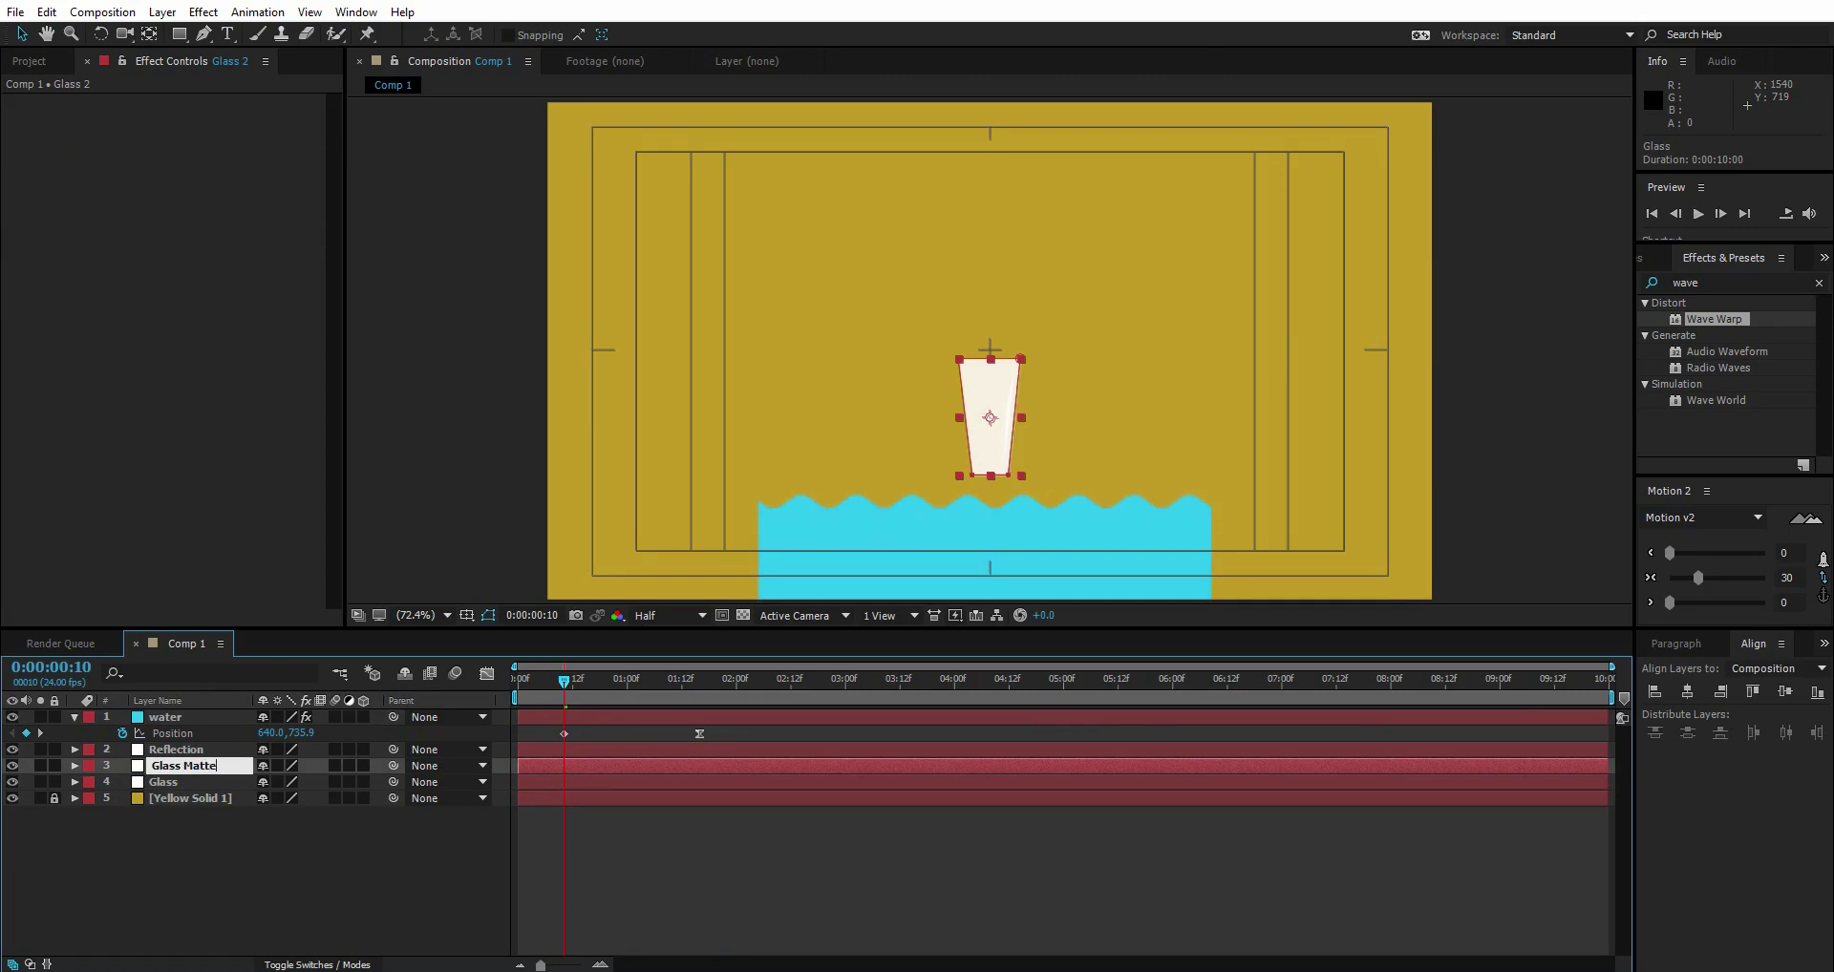
{"action": "key", "text": "Return"}
Set Glass Matte to 100% opacity, move it above the water layer, and show the matte columns
{"action": "key", "text": "t"}
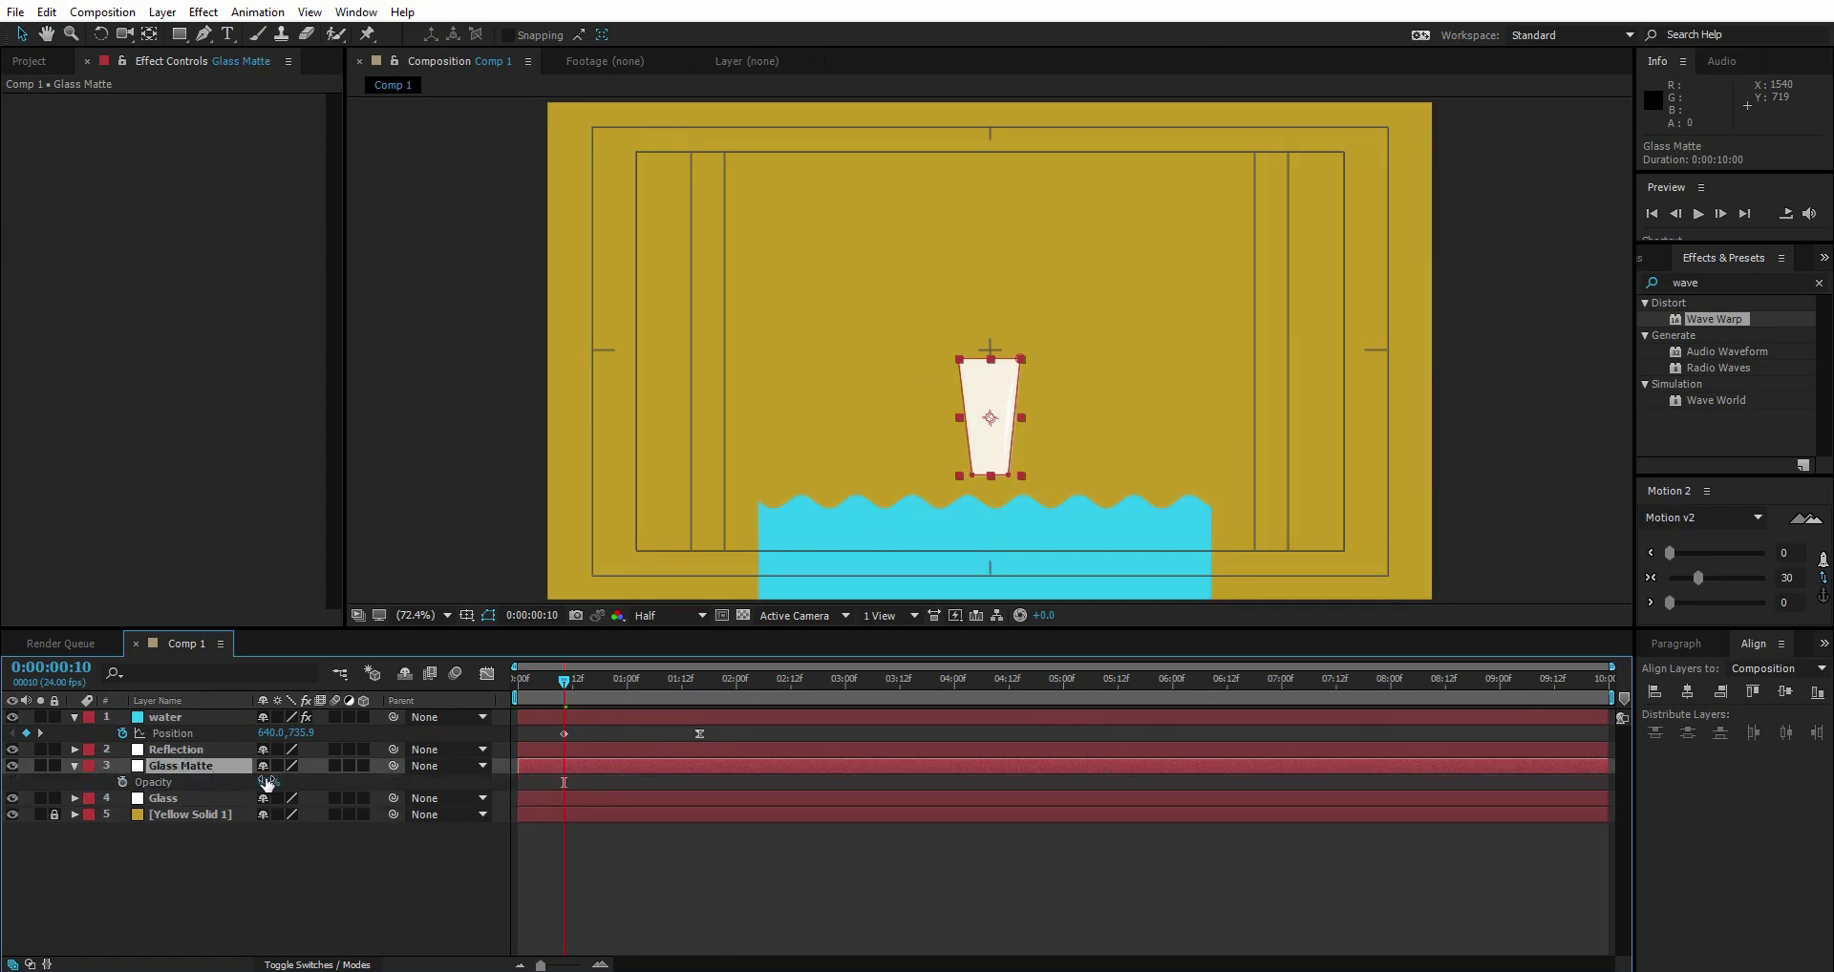
{"action": "left_click", "coordinate": [266, 783]}
{"action": "left_click", "coordinate": [275, 881]}
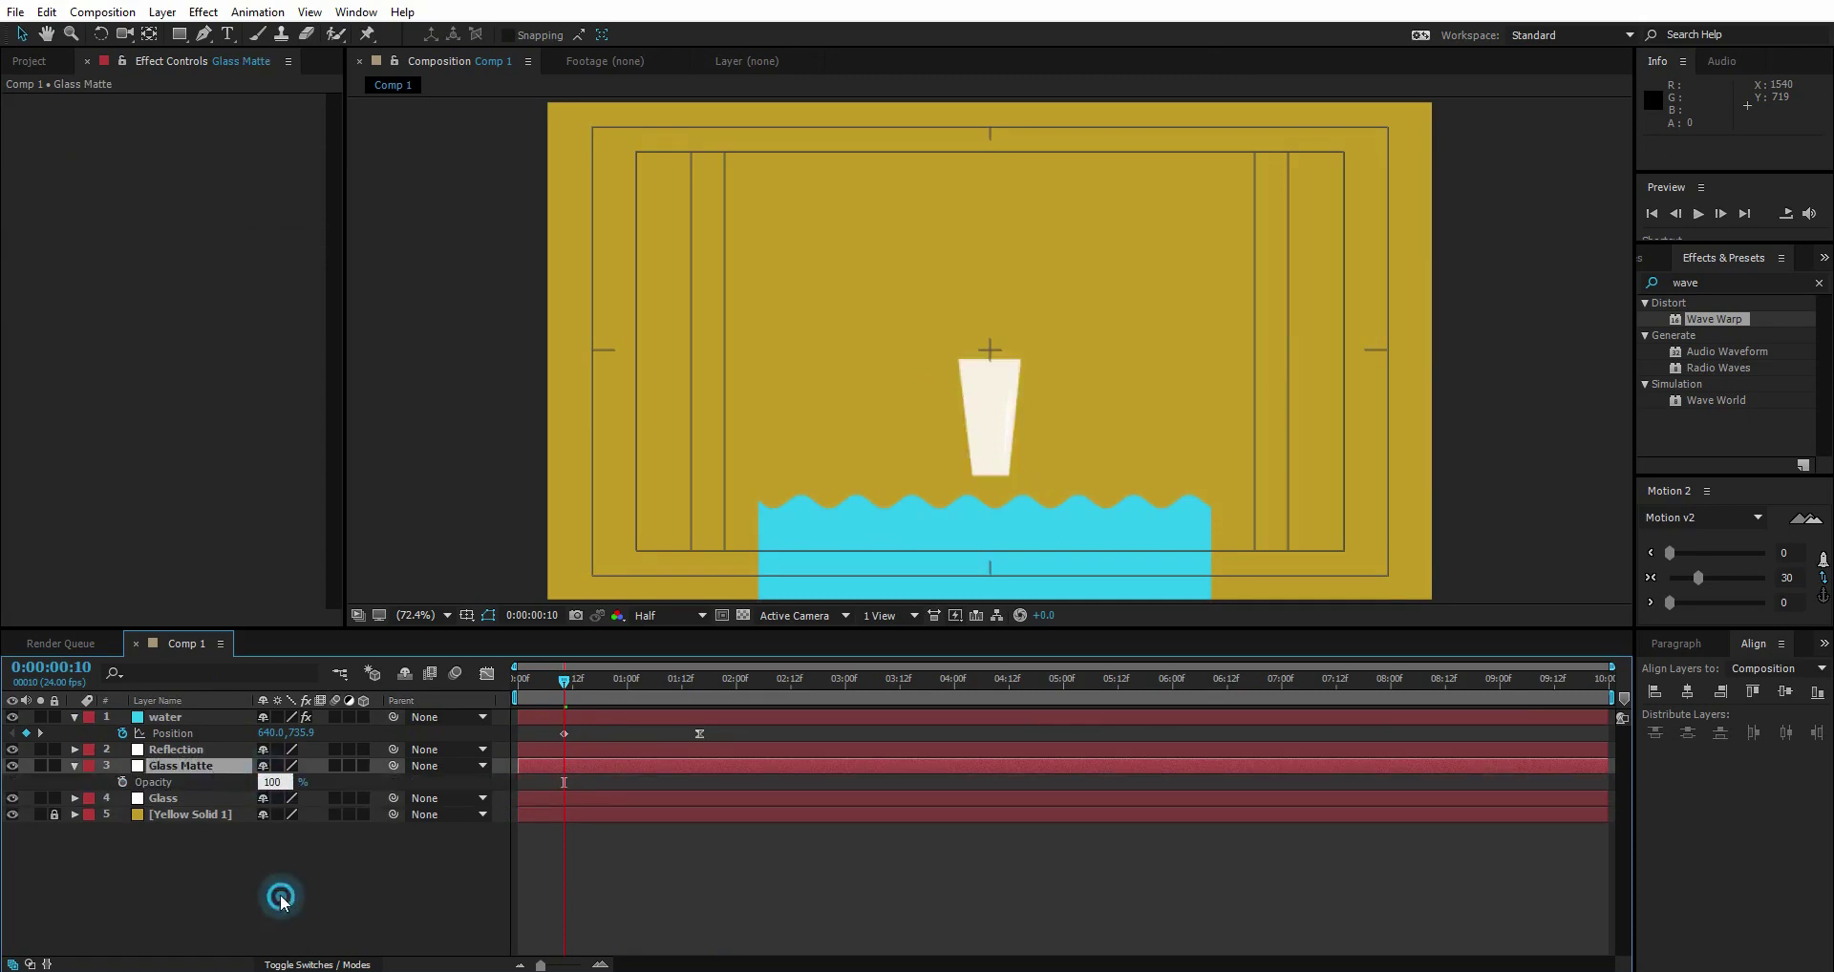
{"action": "left_click_drag", "start_coordinate": [191, 766], "coordinate": [177, 712]}
{"action": "left_click", "coordinate": [164, 752]}
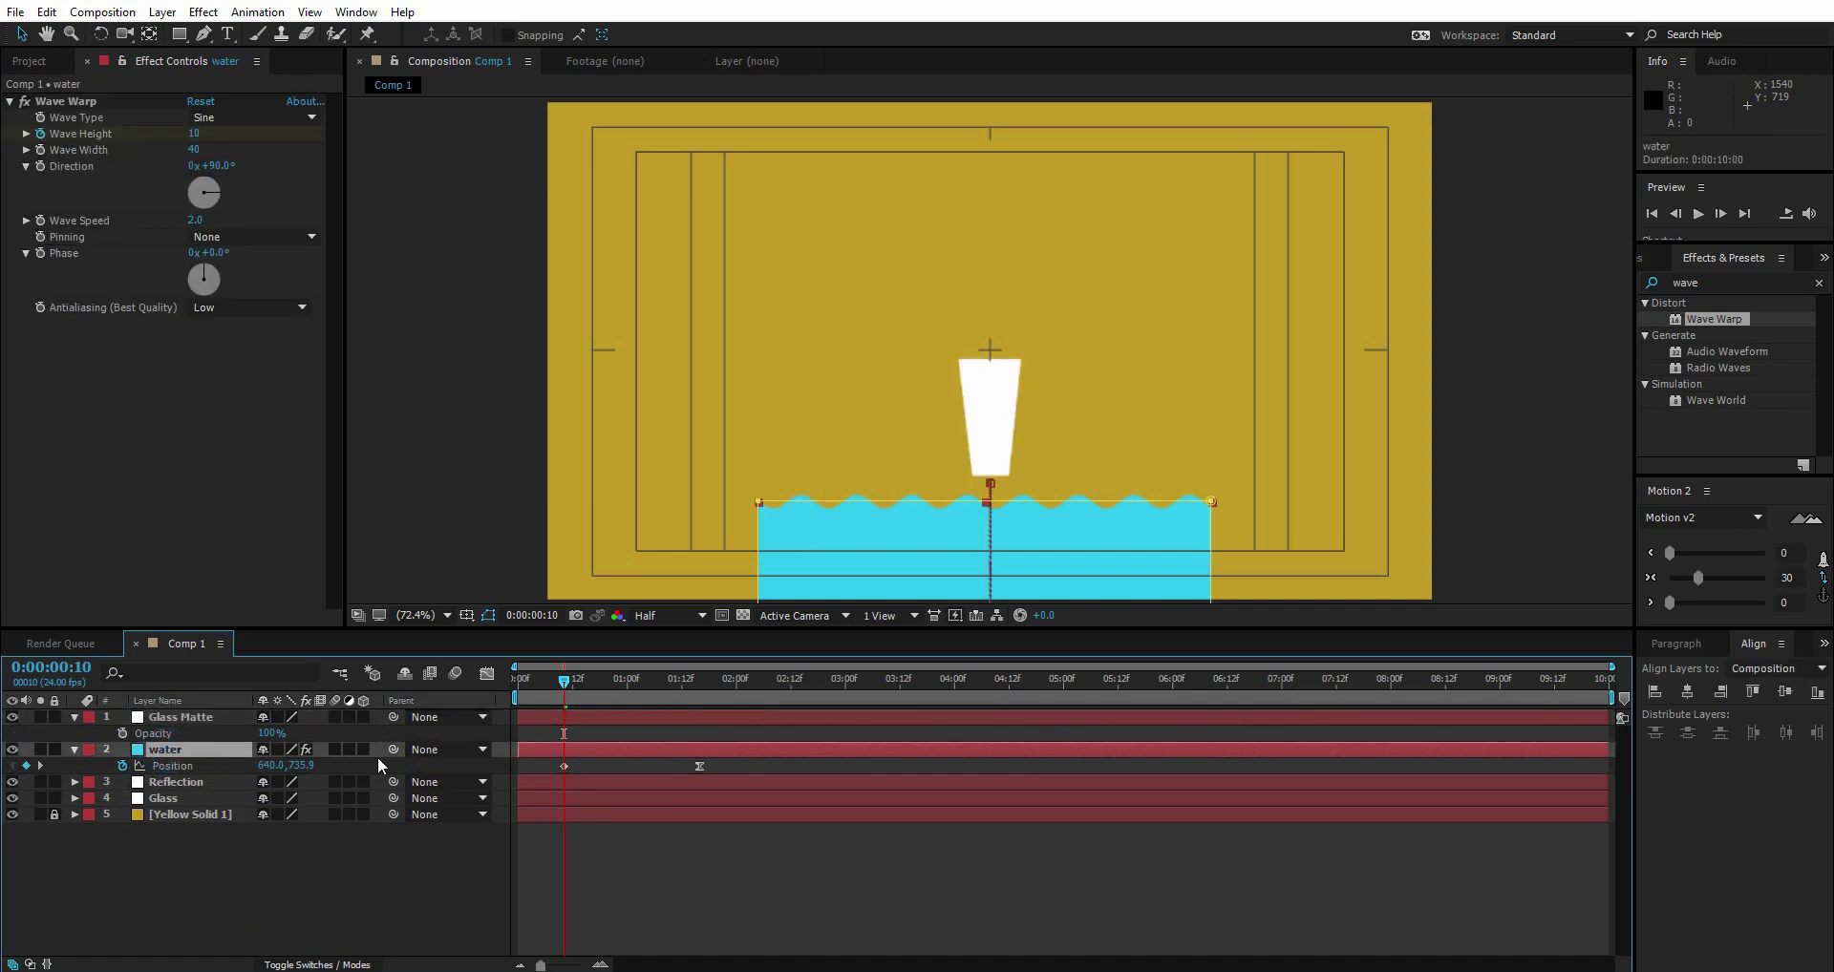
{"action": "key", "text": "F4"}
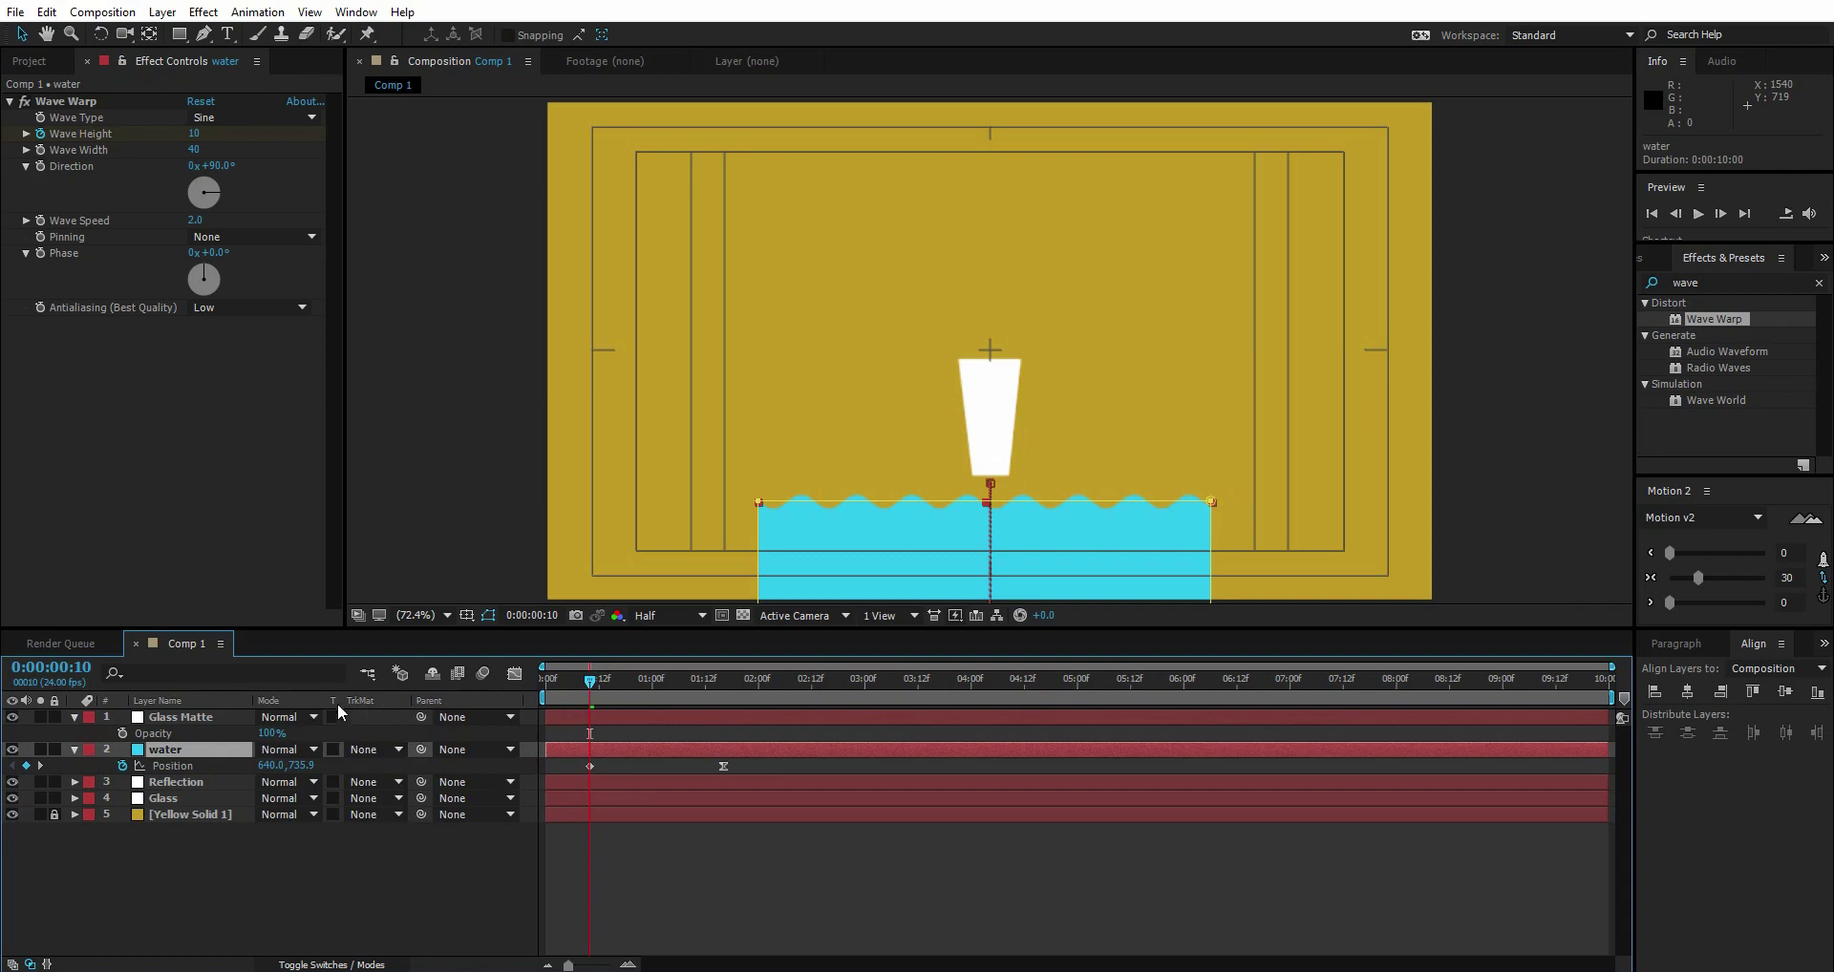
Set the water layer's track matte to Alpha Matte 'Glass Matte' and preview the rising water
{"action": "left_click", "coordinate": [367, 749]}
{"action": "left_click", "coordinate": [400, 800]}
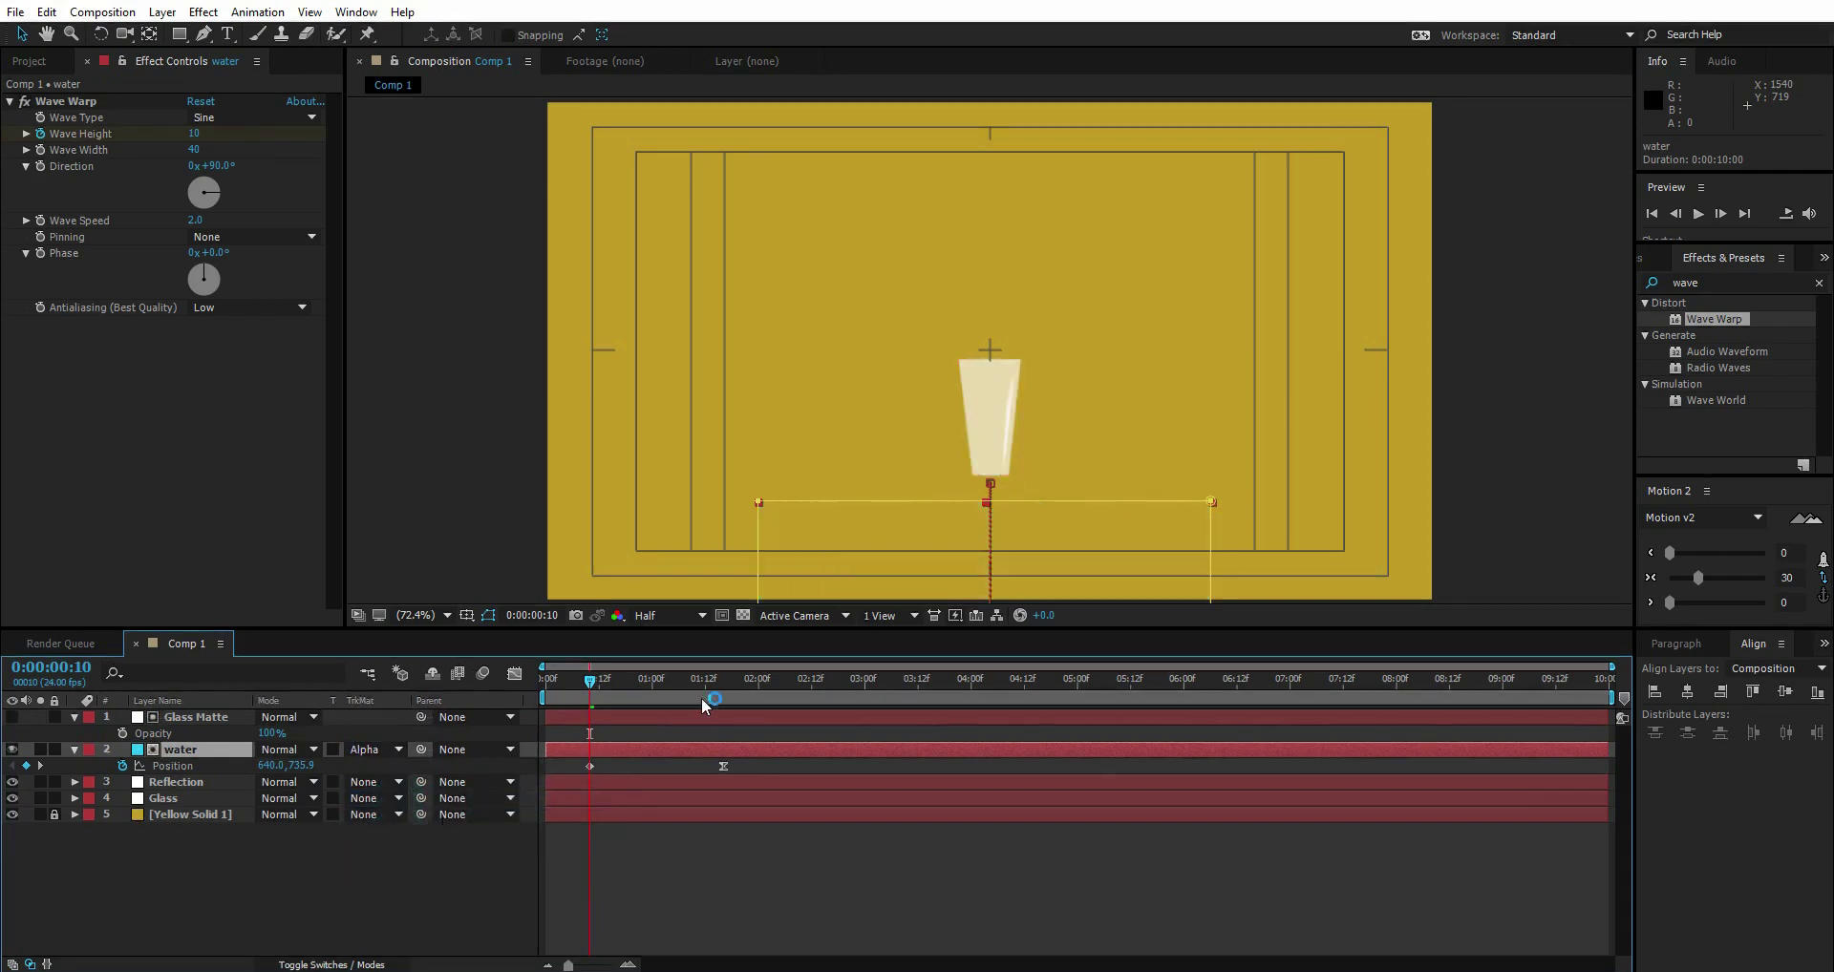
{"action": "left_click_drag", "start_coordinate": [592, 680], "coordinate": [650, 698]}
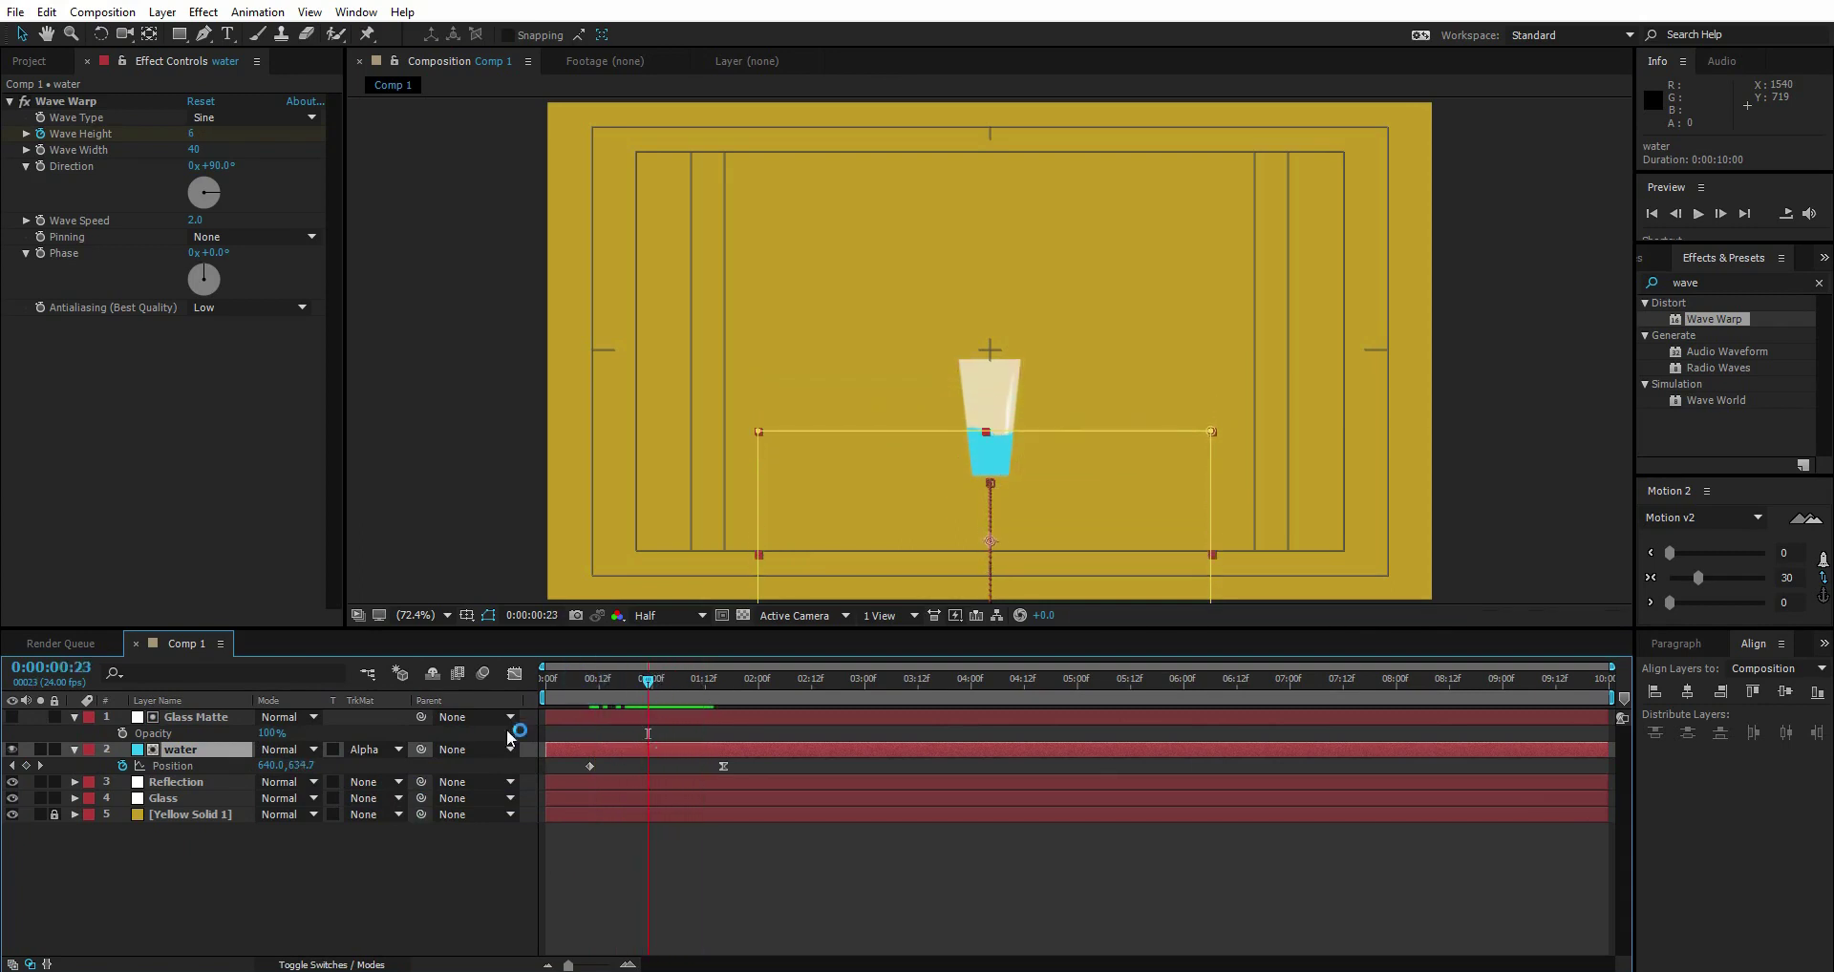
In the water's Wave Warp, set Wave Width to 30 and Phase to -50°
{"action": "left_click", "coordinate": [190, 153]}
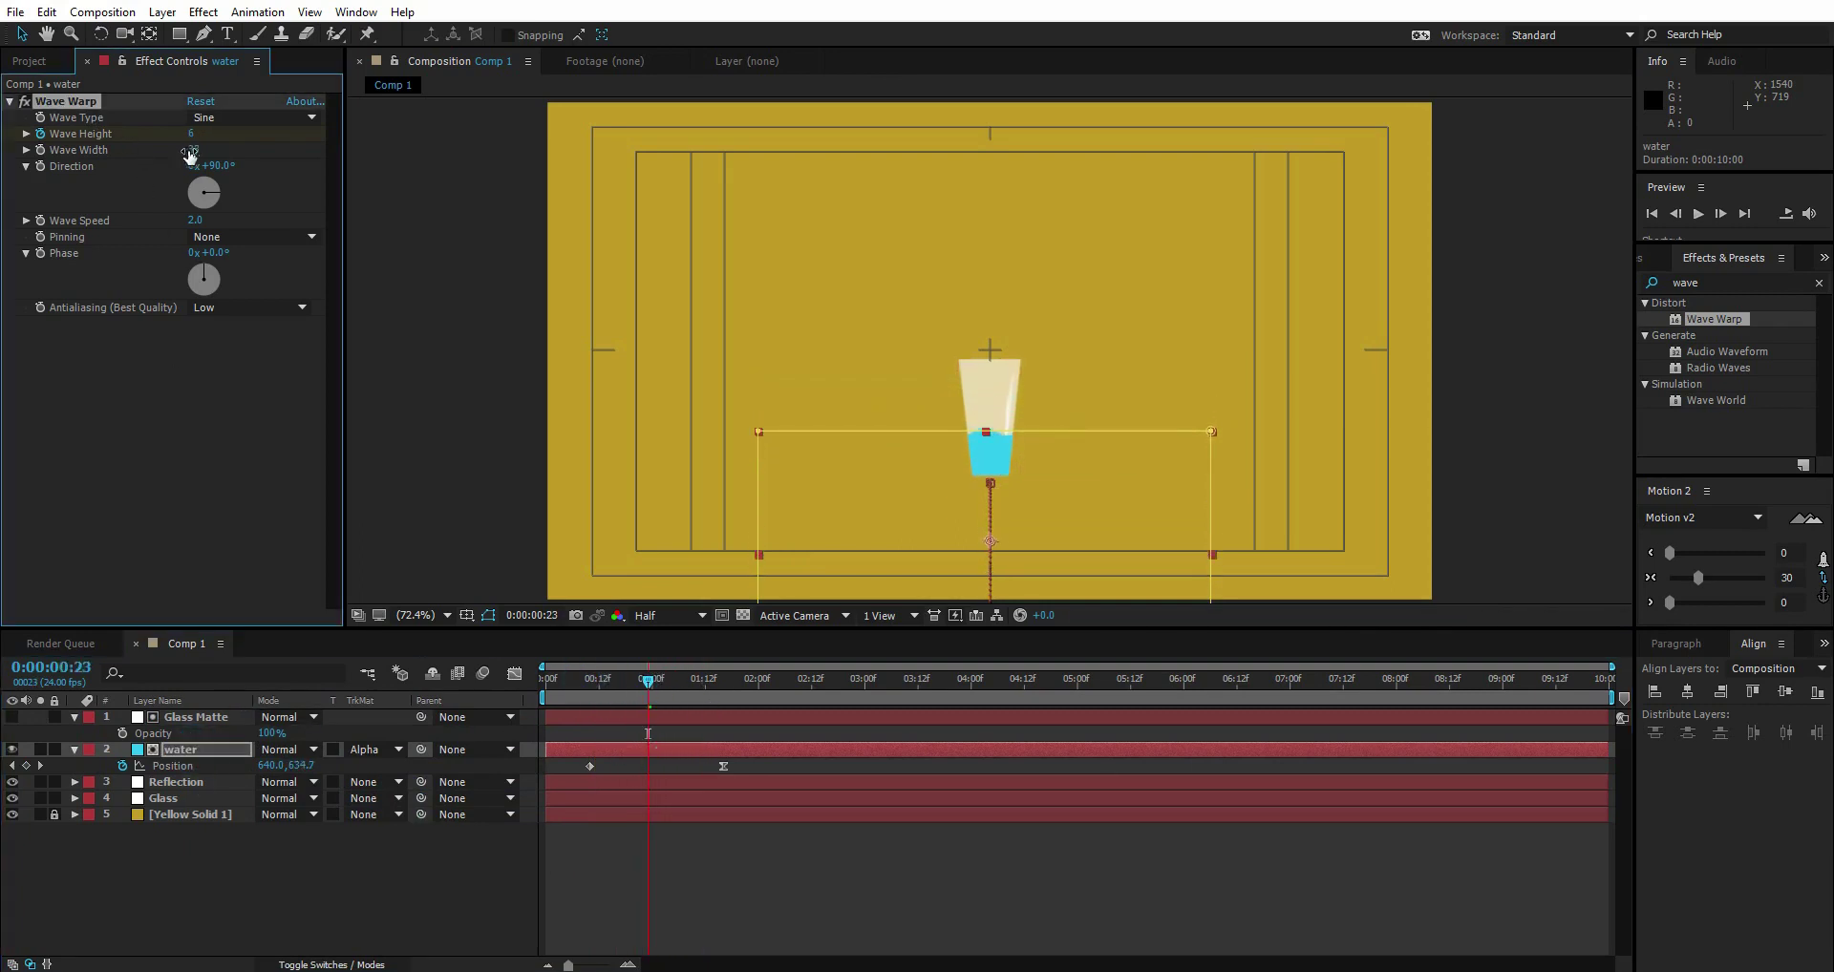
{"action": "left_click", "coordinate": [192, 150]}
{"action": "type", "text": "0"}
{"action": "key", "text": "Return"}
{"action": "left_click_drag", "start_coordinate": [204, 272], "coordinate": [201, 267]}
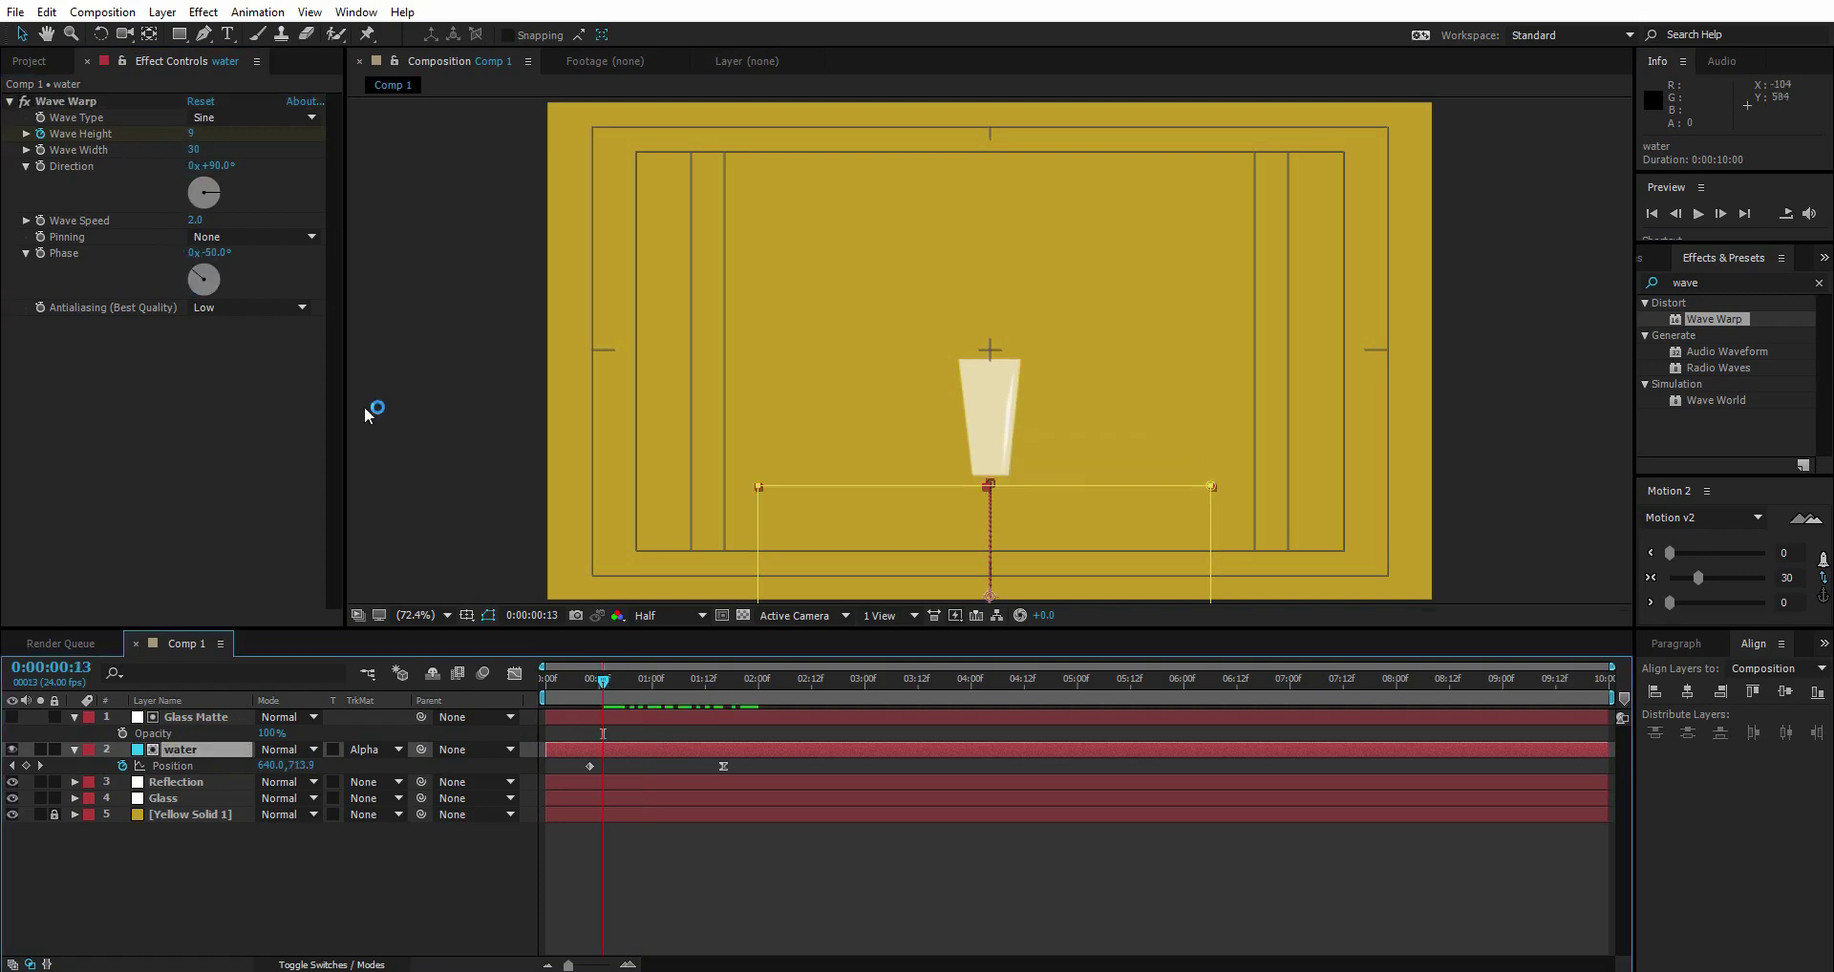